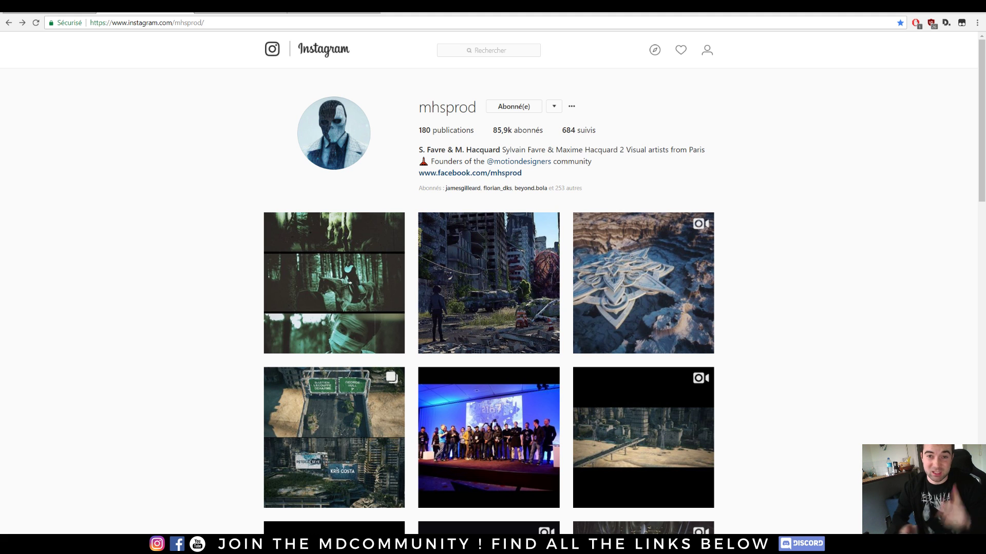
- Open the Behance project IAMAG Master Classes 2018 TRAILER + MAKING-OF, play its video in excerpts and pause it at 00:57
click(246, 16)
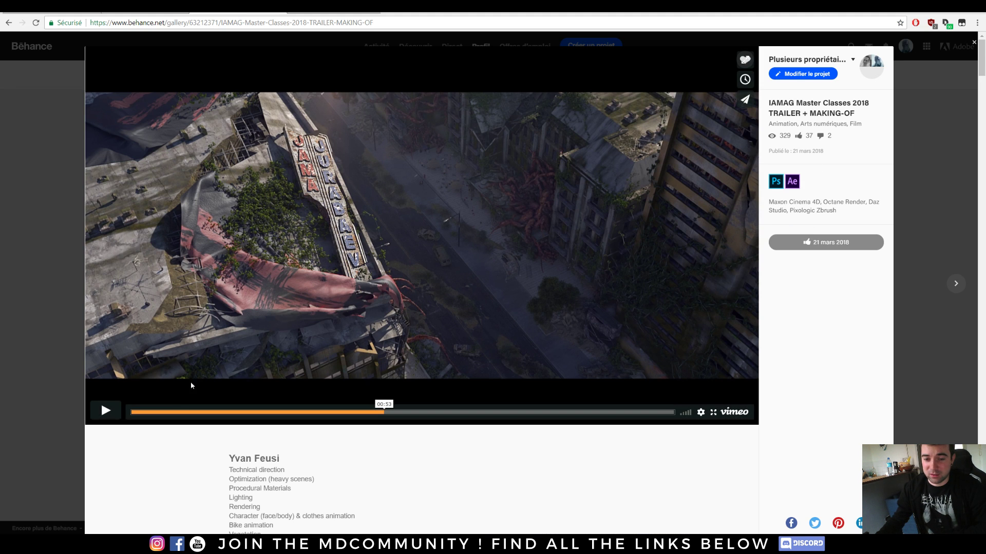
click(133, 412)
click(106, 411)
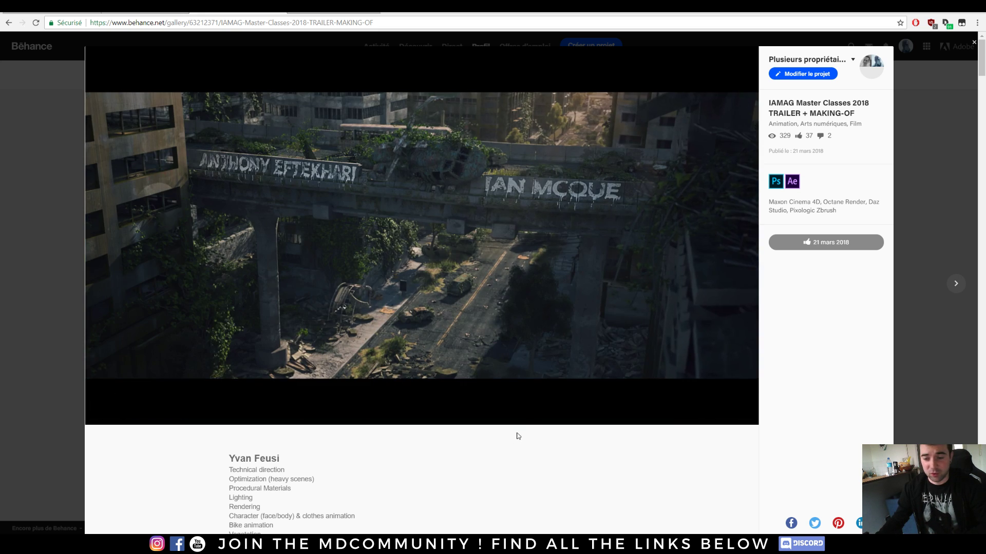
click(464, 412)
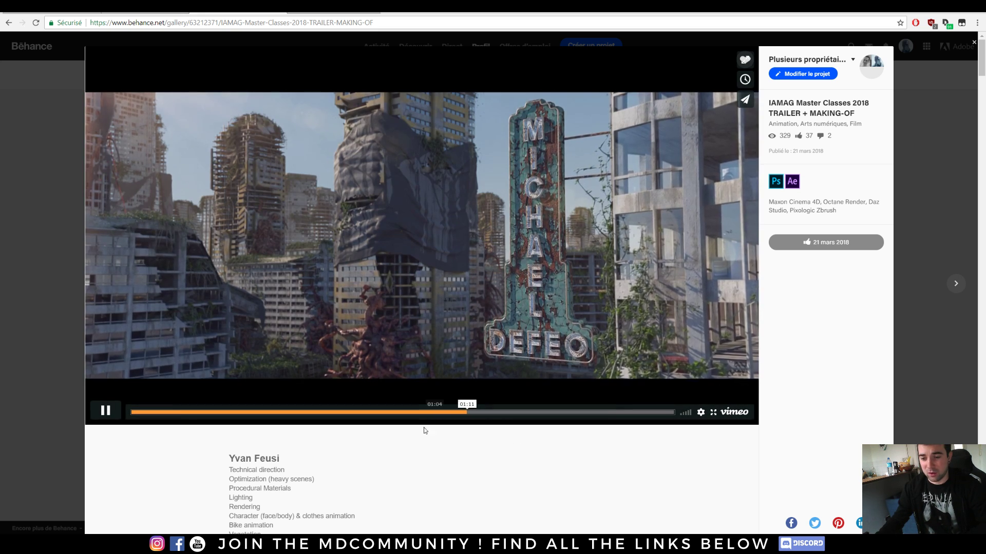
mouse_move(416, 412)
mouse_down()
mouse_move(380, 412)
mouse_move(400, 412)
mouse_up()
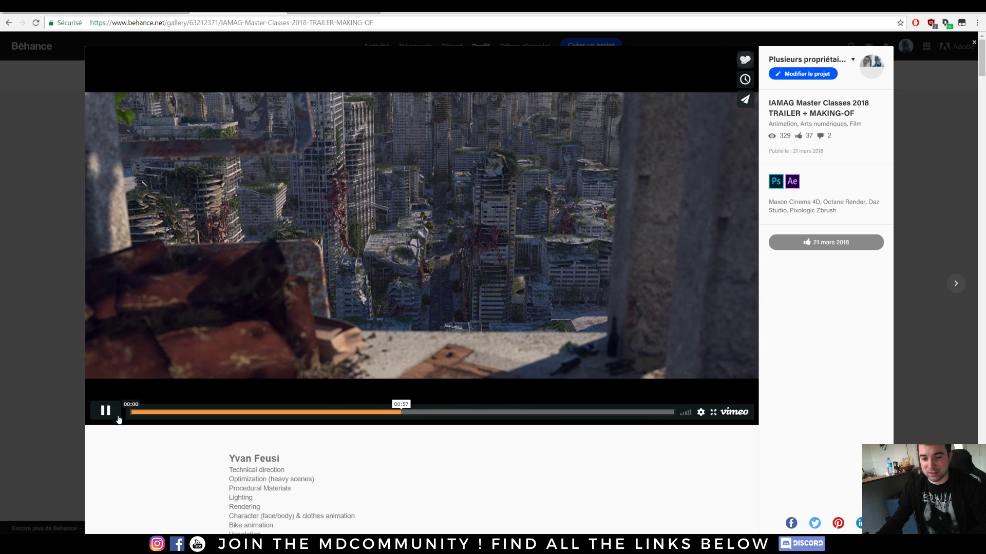
click(112, 417)
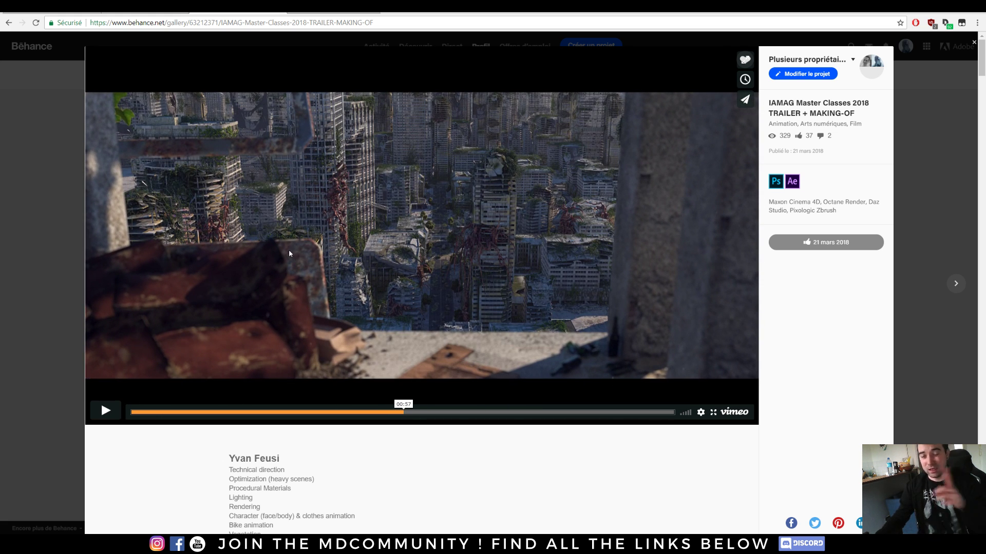
- Look through the project's stills and vehicle and building breakdowns, viewing the textured building lineup enlarged
scroll(307, 308, down, 4)
scroll(310, 336, down, 12)
scroll(529, 253, down, 10)
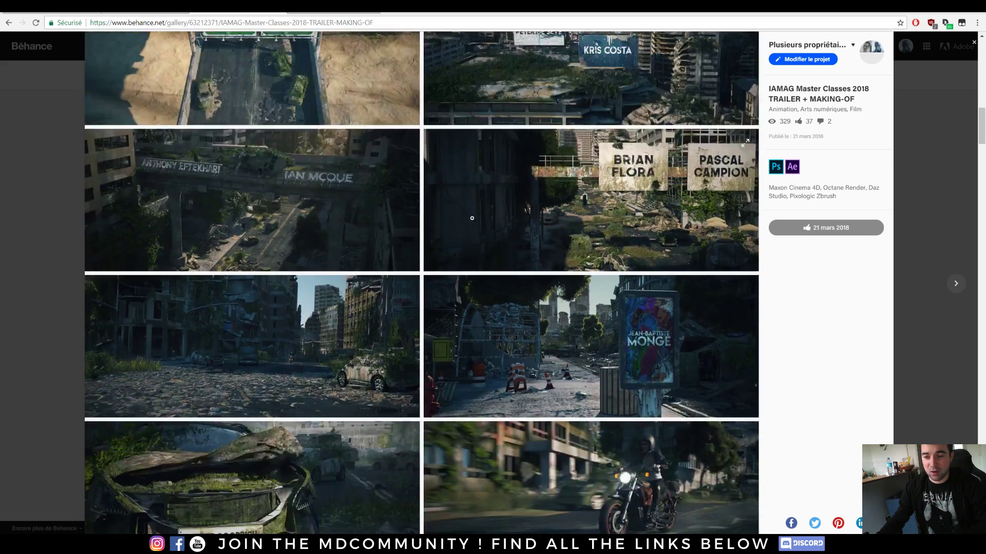
scroll(473, 215, down, 4)
scroll(473, 215, down, 15)
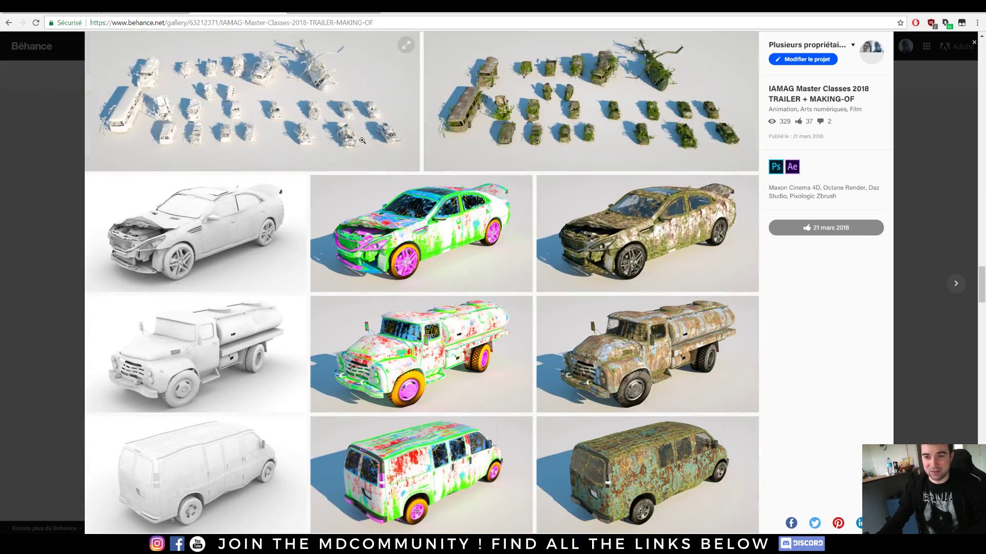
scroll(483, 222, down, 14)
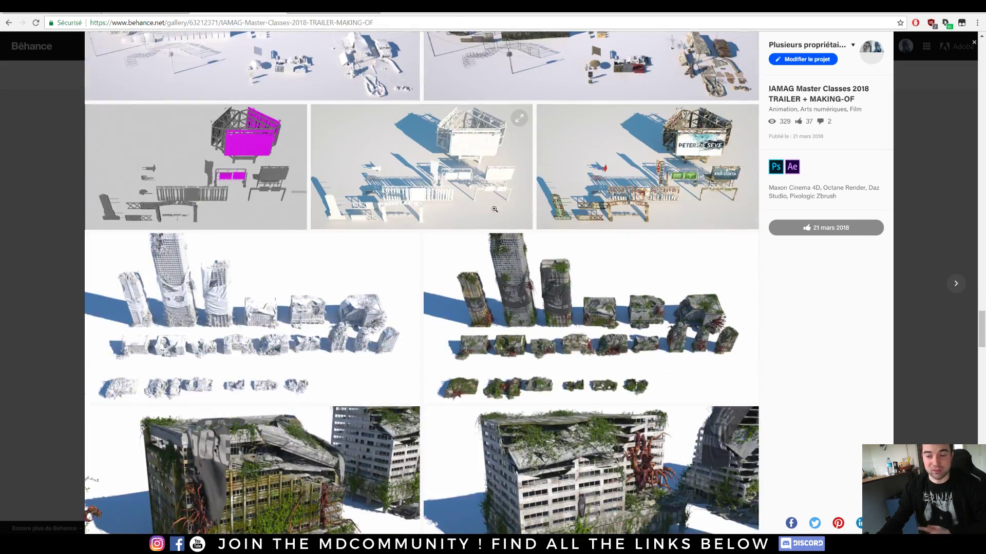
scroll(494, 210, down, 3)
click(578, 183)
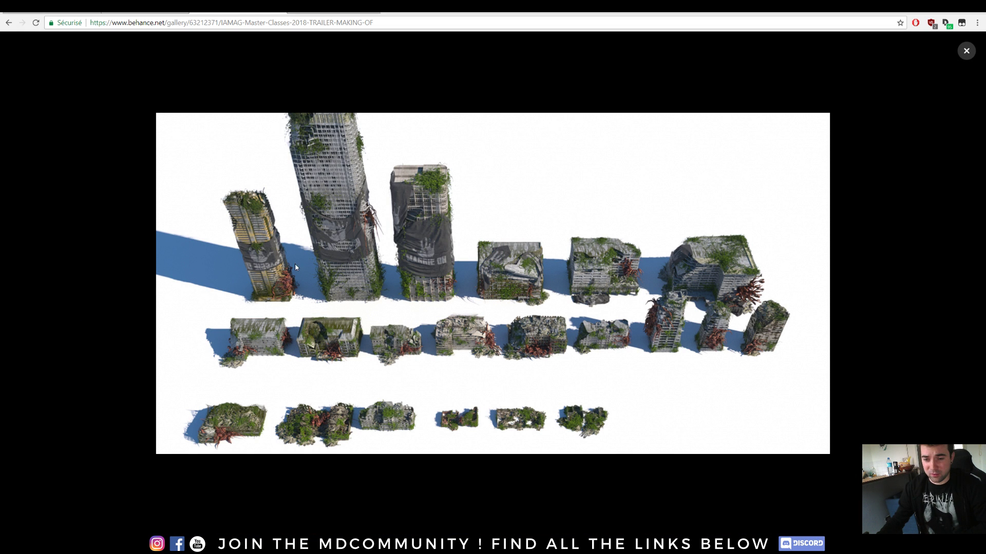
click(966, 51)
- View the overgrown building with red roots enlarged, and look through the remaining making-of images down to the project's comments
scroll(587, 292, down, 5)
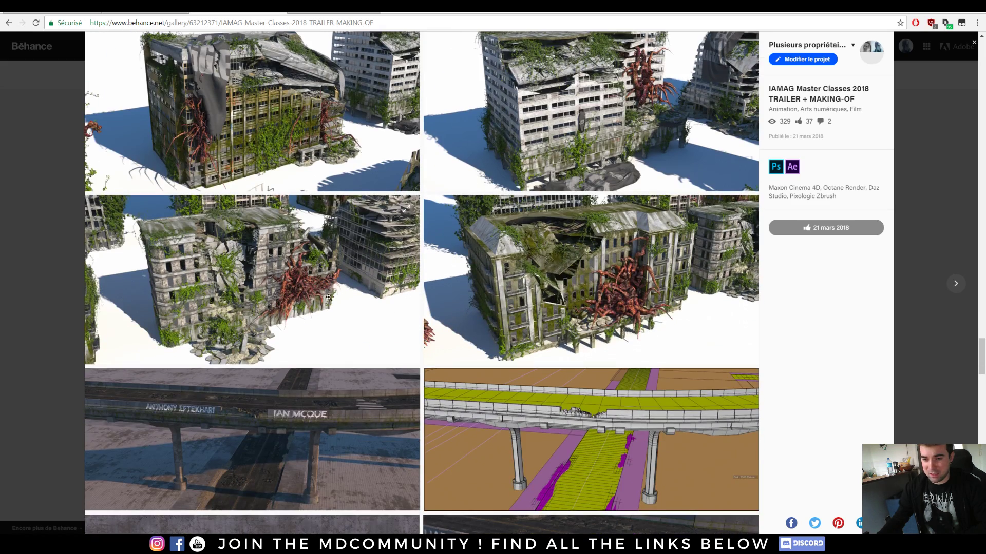
click(587, 292)
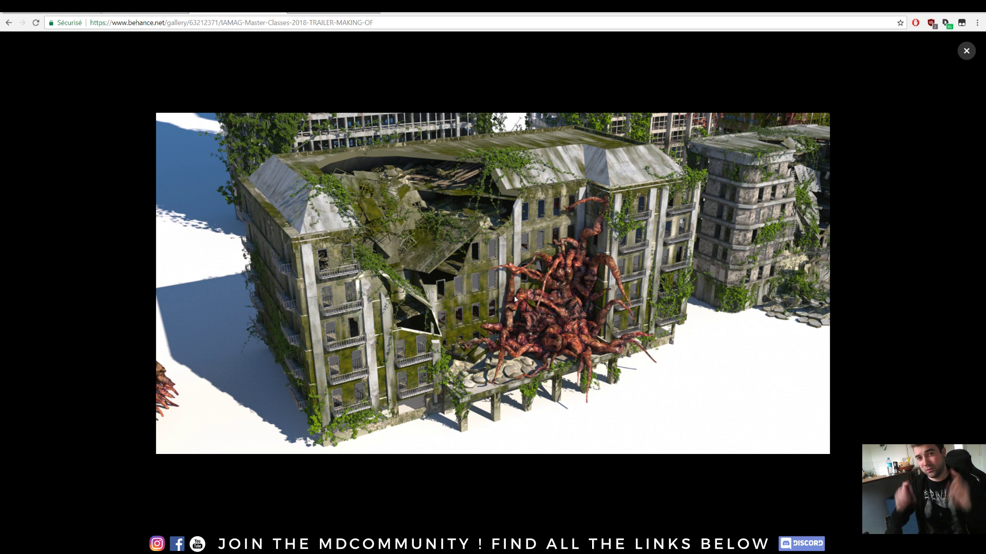
click(969, 51)
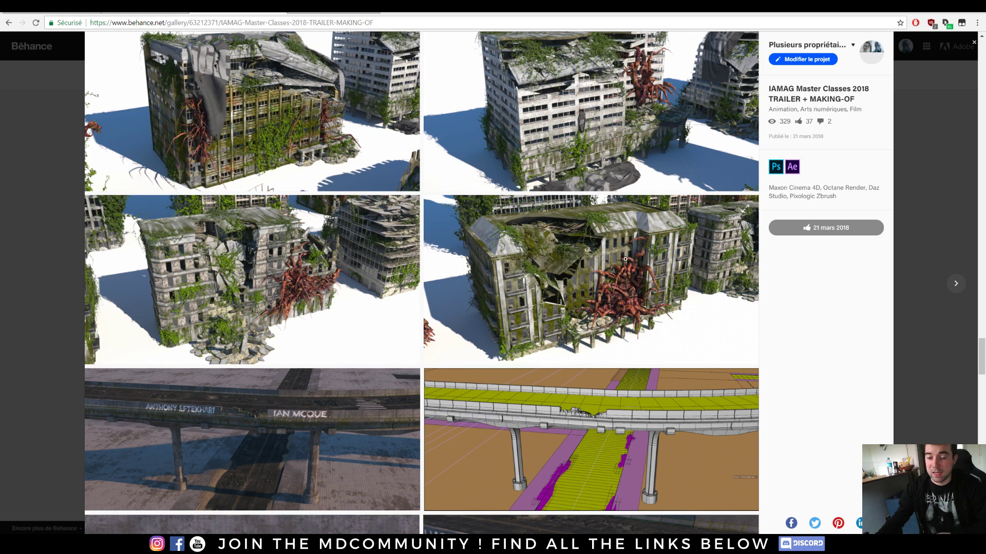
scroll(619, 265, down, 20)
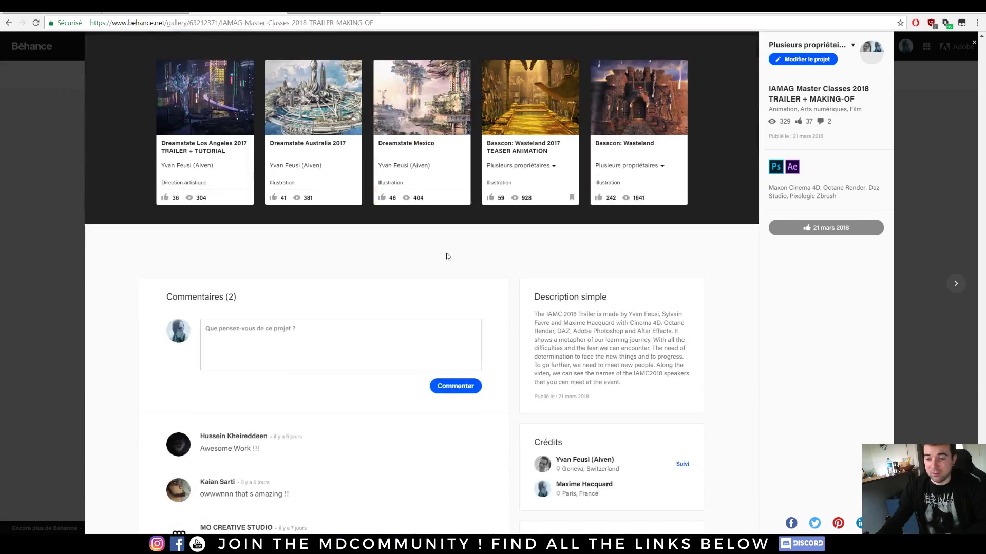
scroll(450, 254, up, 20)
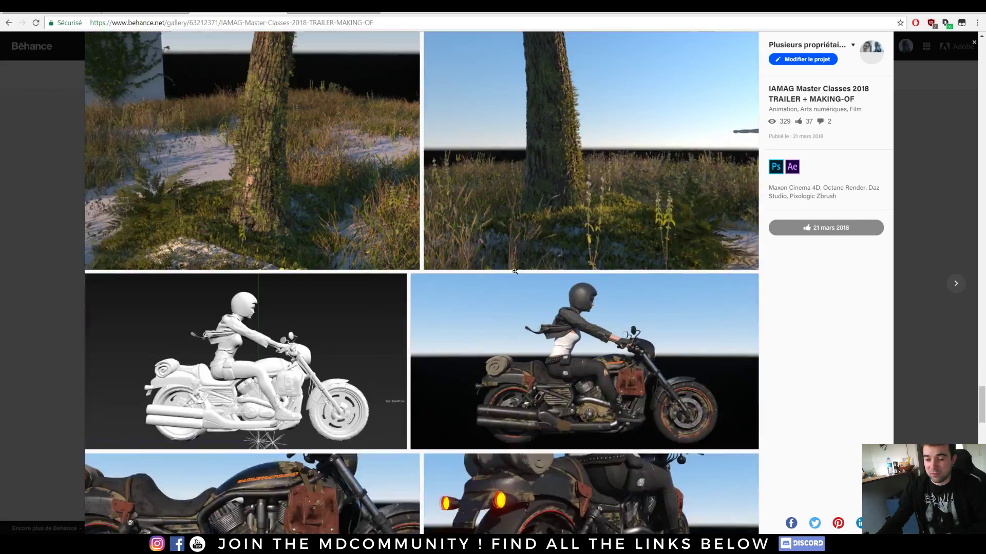
scroll(476, 275, down, 10)
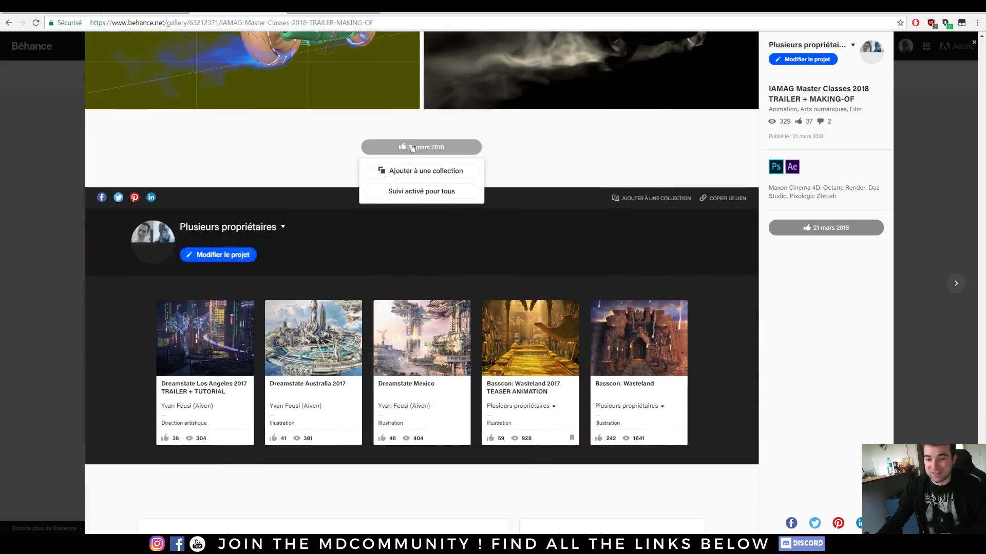
scroll(495, 165, up, 10)
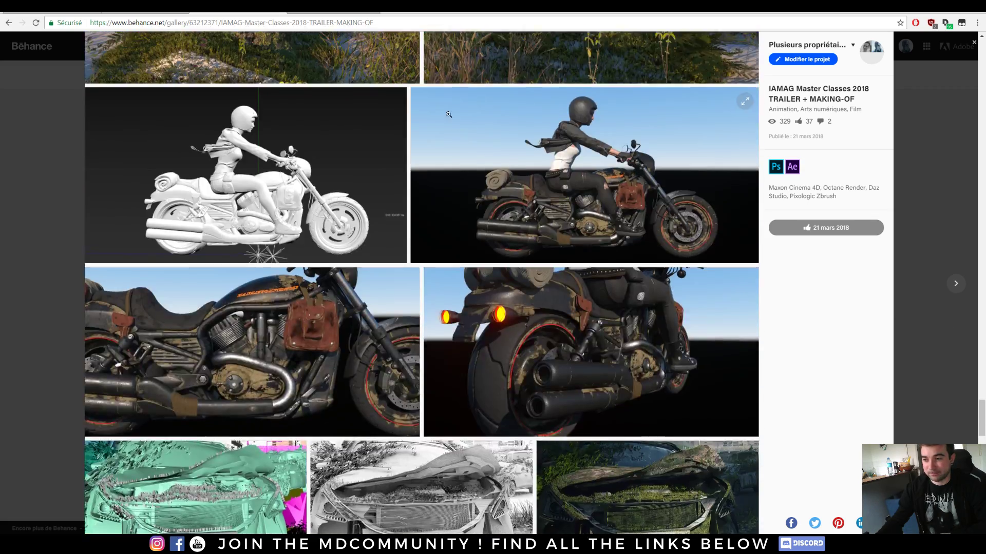
scroll(451, 108, up, 5)
scroll(451, 109, up, 10)
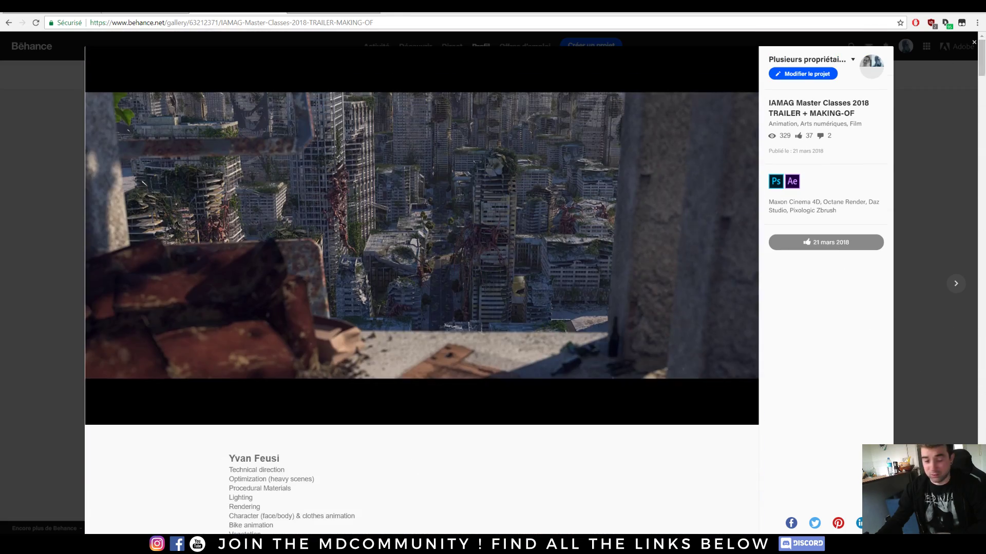
- Show the Motion Designers Community Facebook group and the share_your_work channel of its Discord server
mouse_move(718, 79)
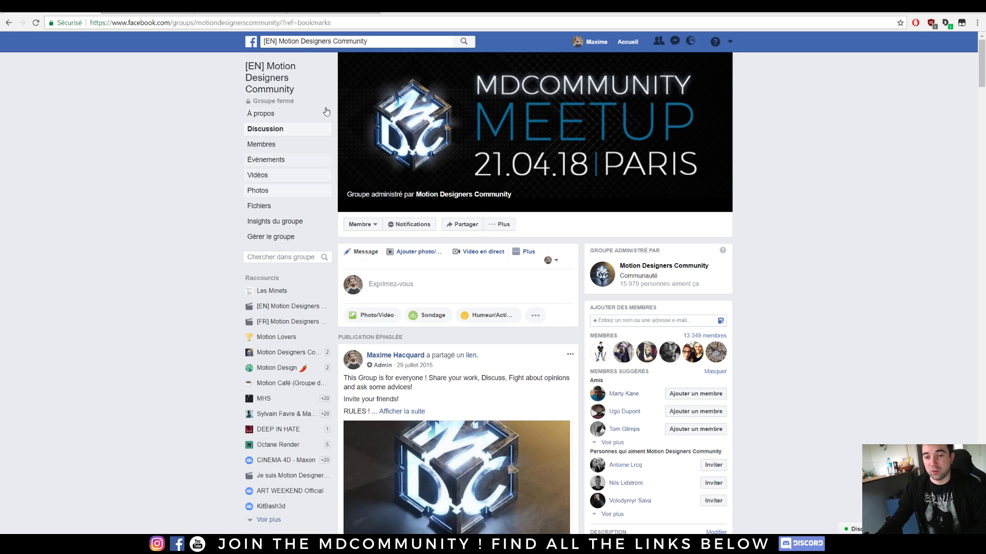
click(367, 40)
click(132, 99)
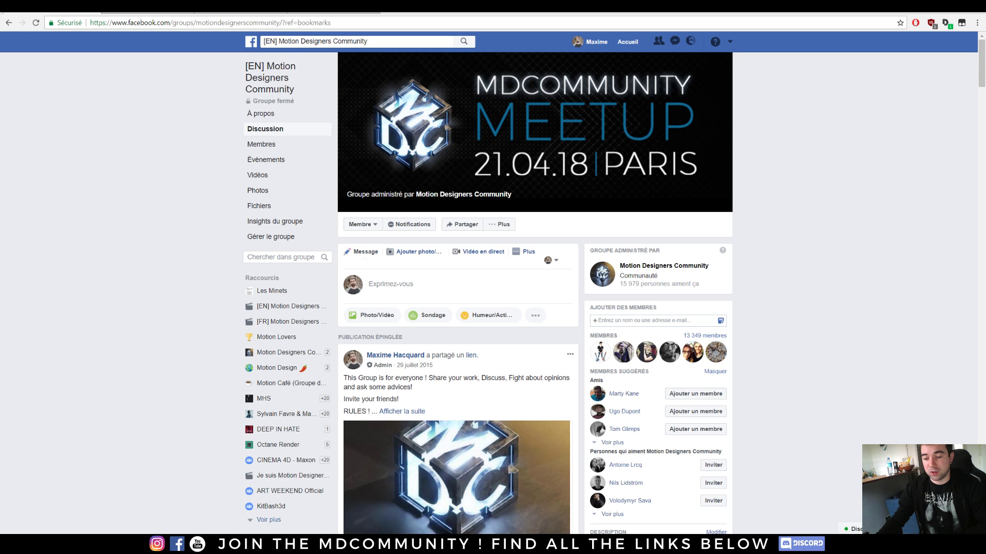
key(alt+Tab)
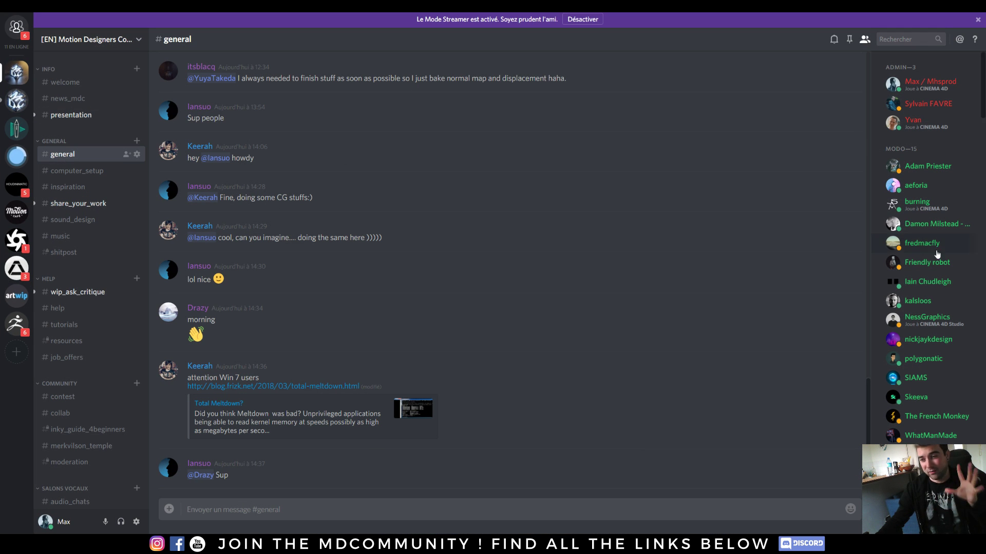
click(79, 203)
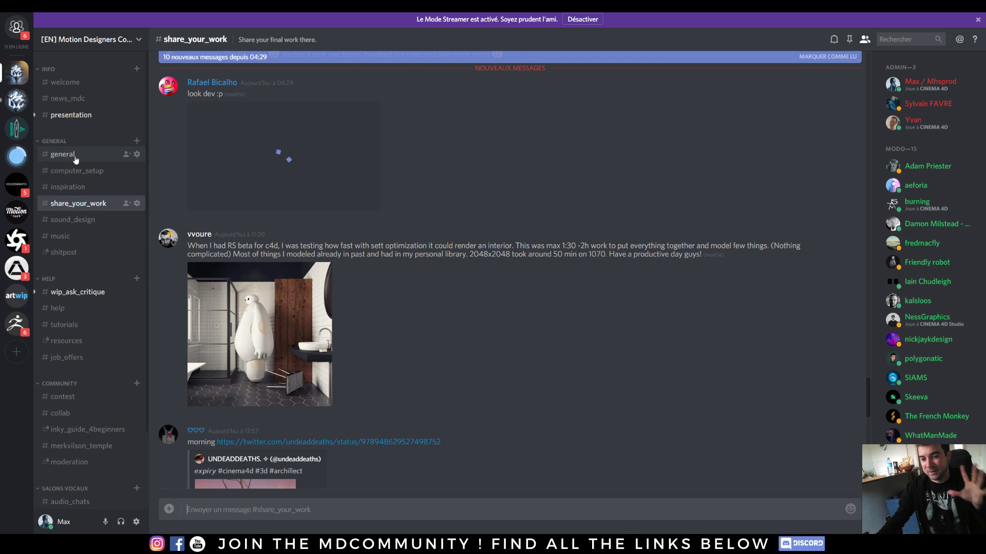
click(950, 10)
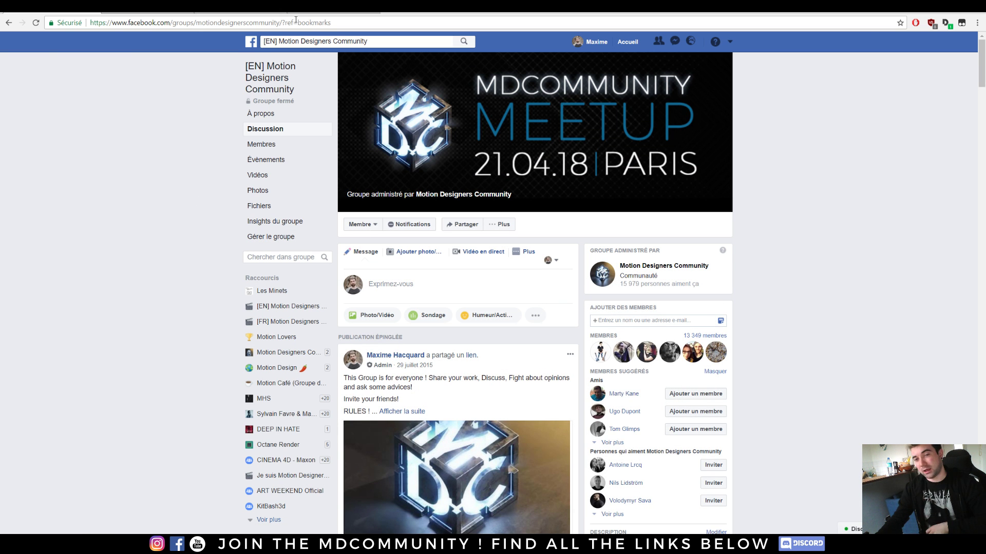
- Open the Motion Designers Community YouTube channel and browse its uploaded videos back to the most recent ones
click(331, 7)
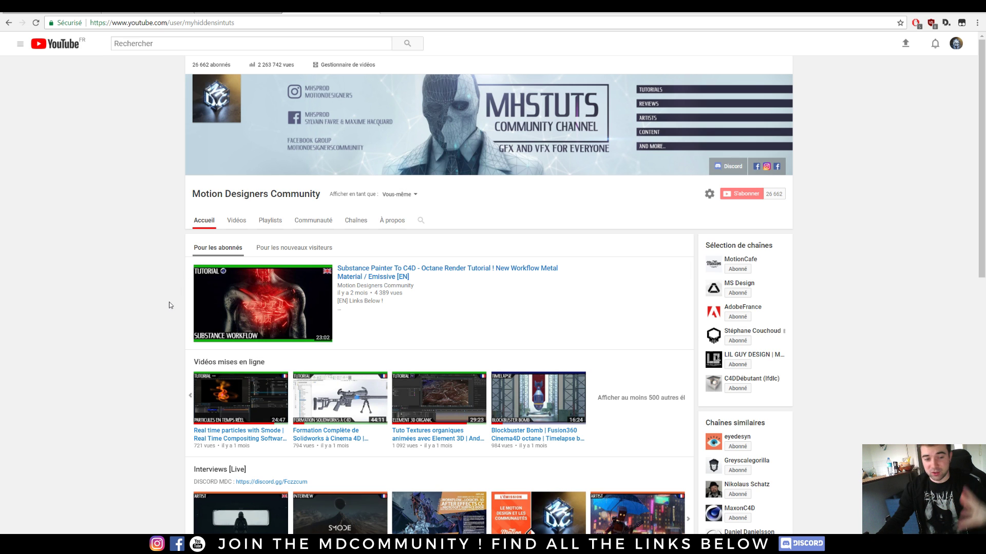
scroll(156, 302, down, 2)
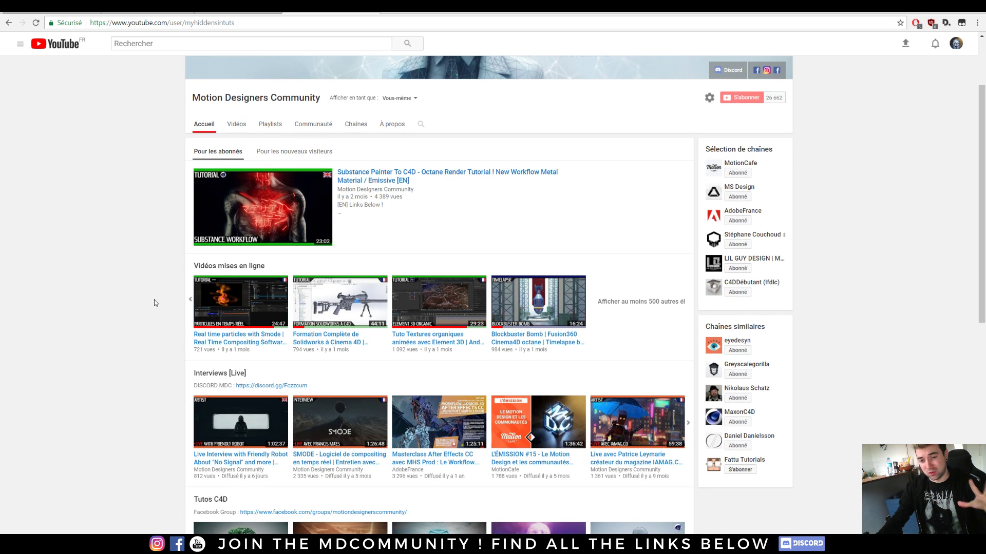
click(184, 307)
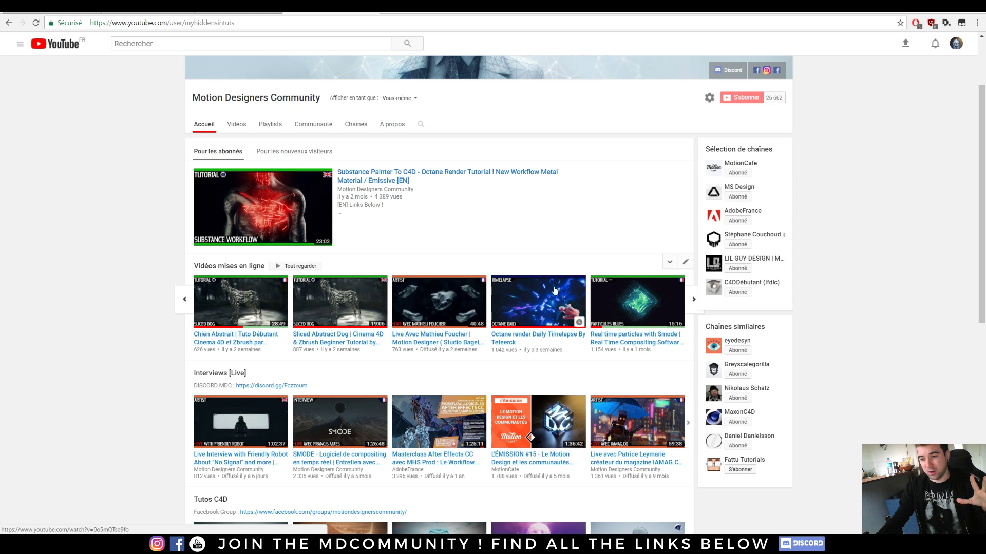
click(184, 299)
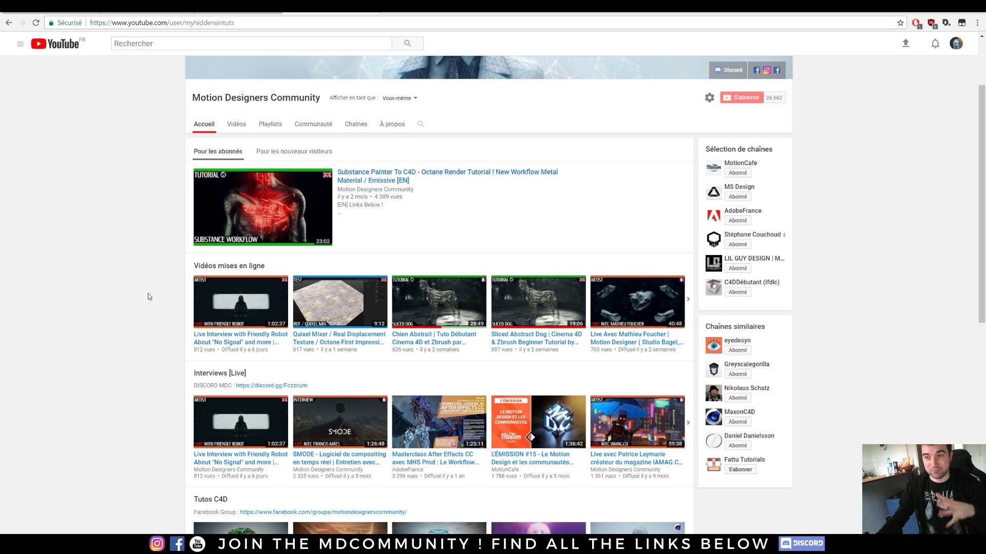
- Switch to Cinema 4D and delete all materials from the empty scene
click(925, 14)
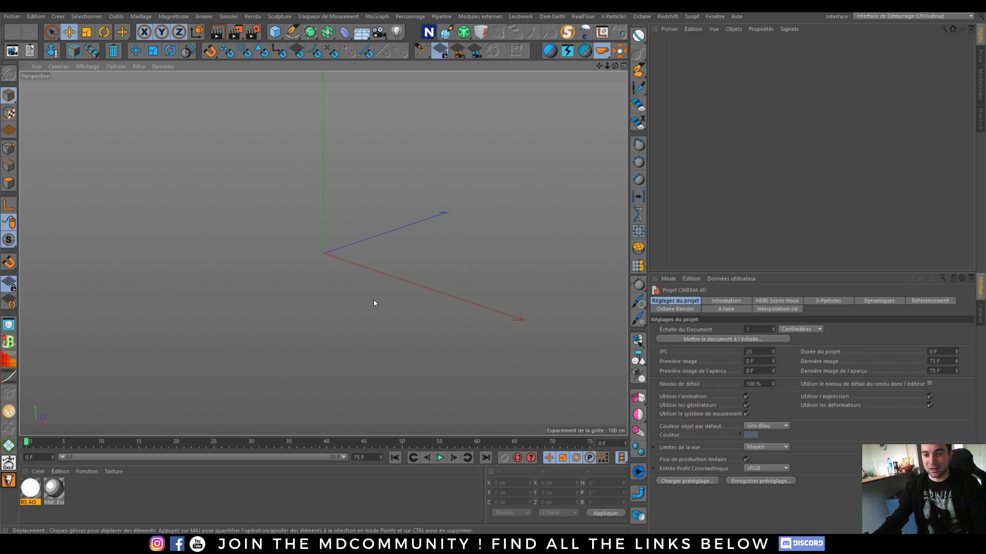
drag(110, 521, 22, 496)
key(Delete)
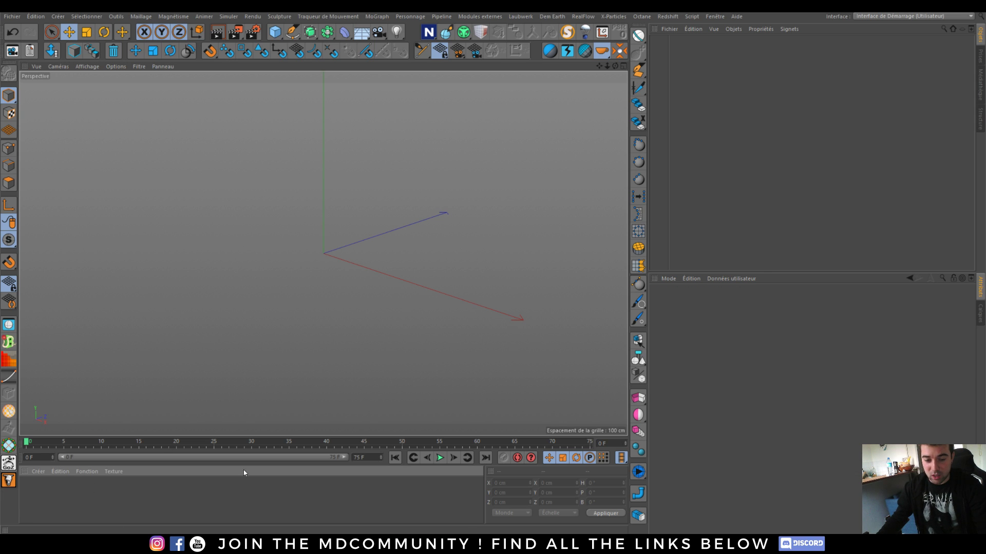
- Add a plane object to the scene and set its orientation to -Z
click(275, 31)
click(374, 64)
scroll(741, 363, down, 1)
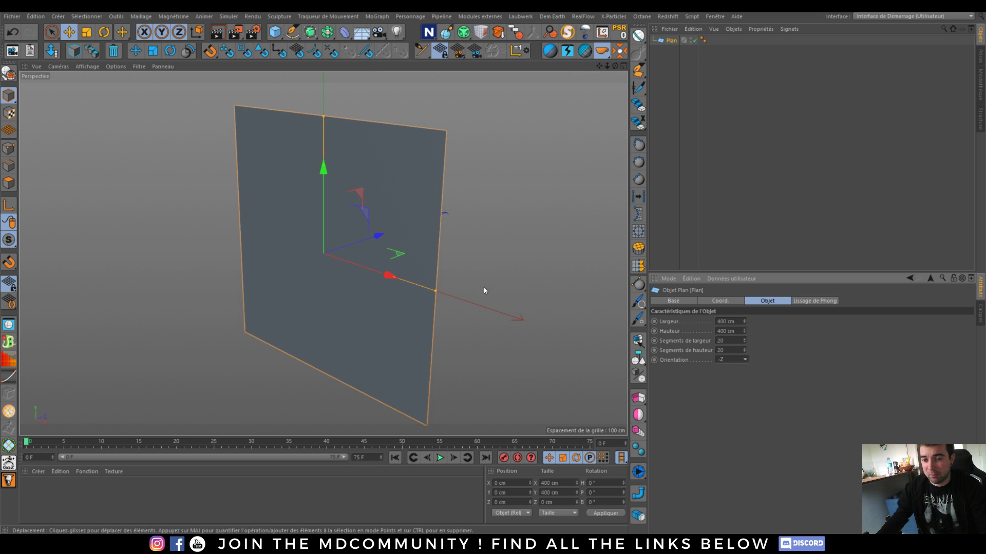
- Activate Ivy Grower, show its generator settings, and place the ivy's starting point on the lower half of the plane's back face
alt+drag(476, 254, 180, 249)
alt+middle_drag(323, 253, 288, 241)
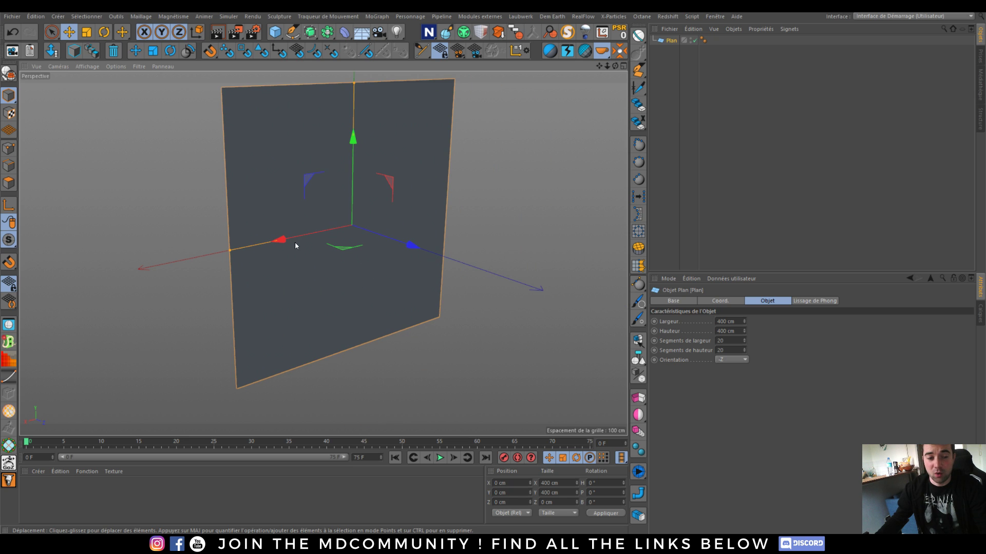
alt+drag(322, 243, 299, 248)
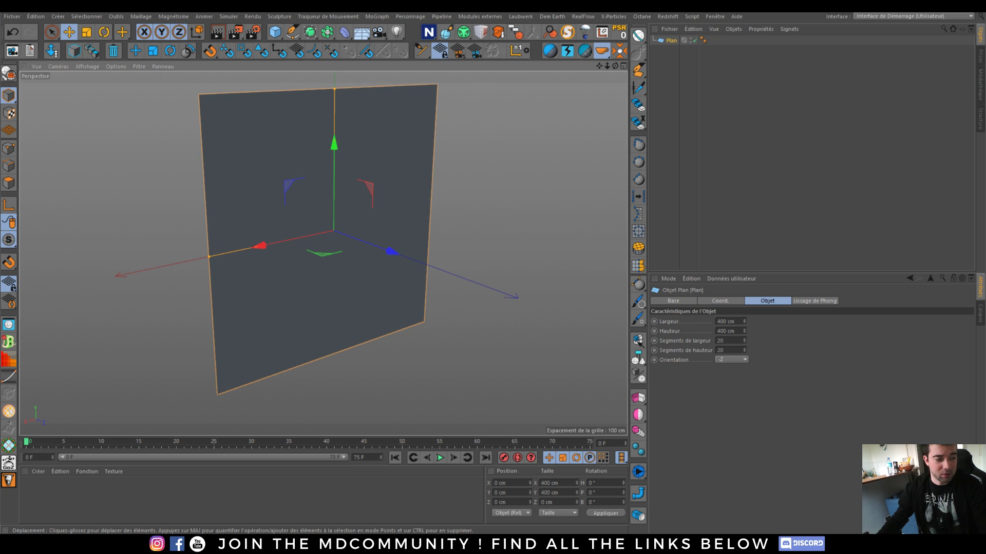
alt+middle_drag(347, 279, 341, 290)
drag(464, 31, 621, 52)
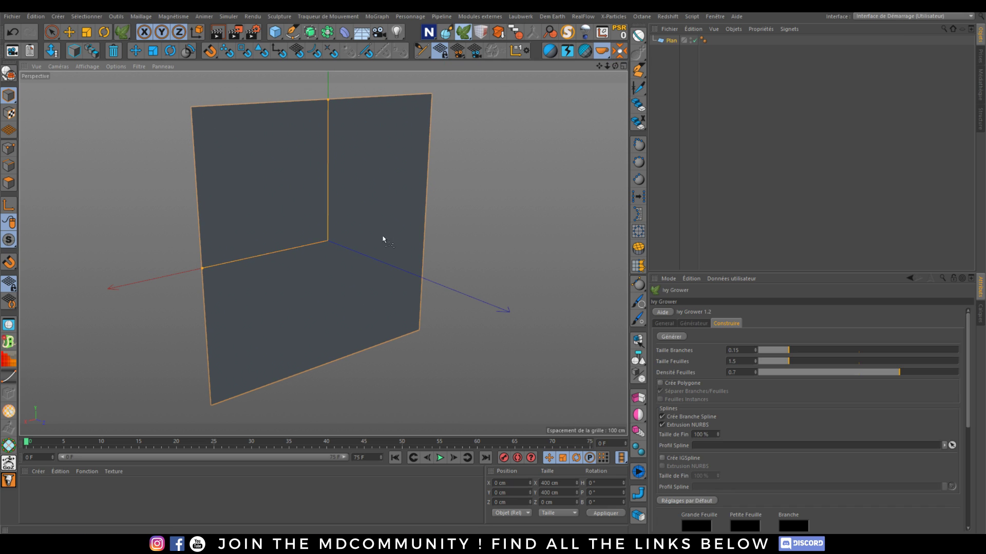
click(664, 324)
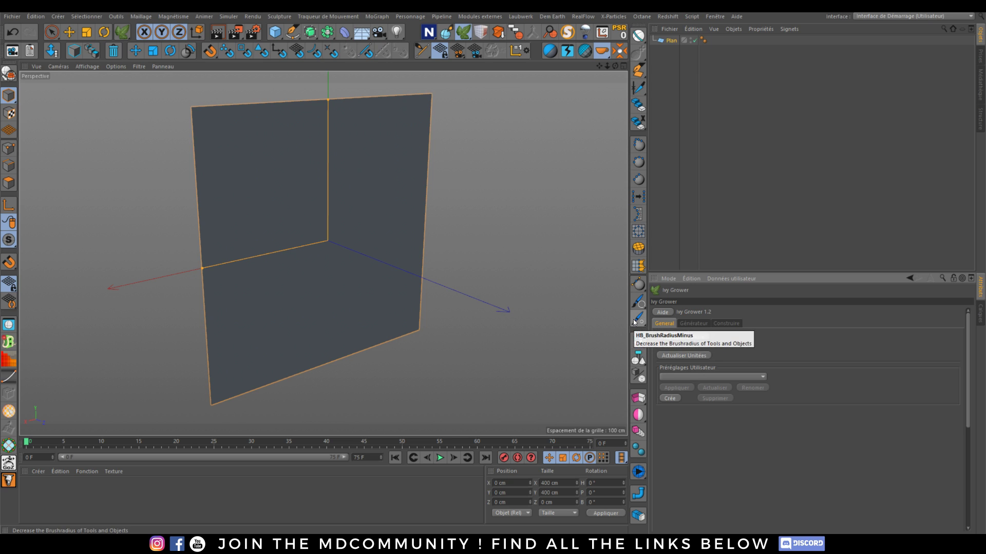
click(692, 324)
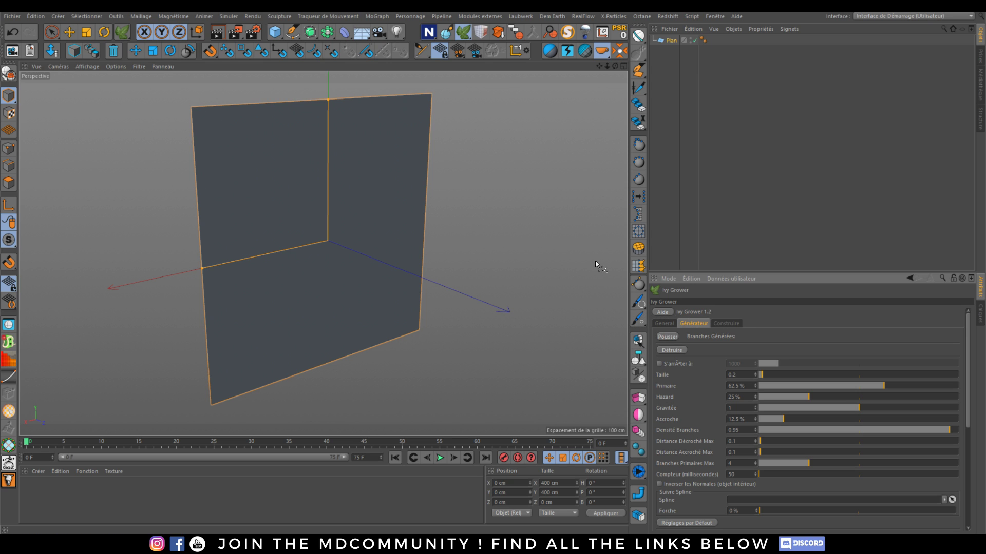
click(329, 305)
alt+drag(320, 307, 328, 293)
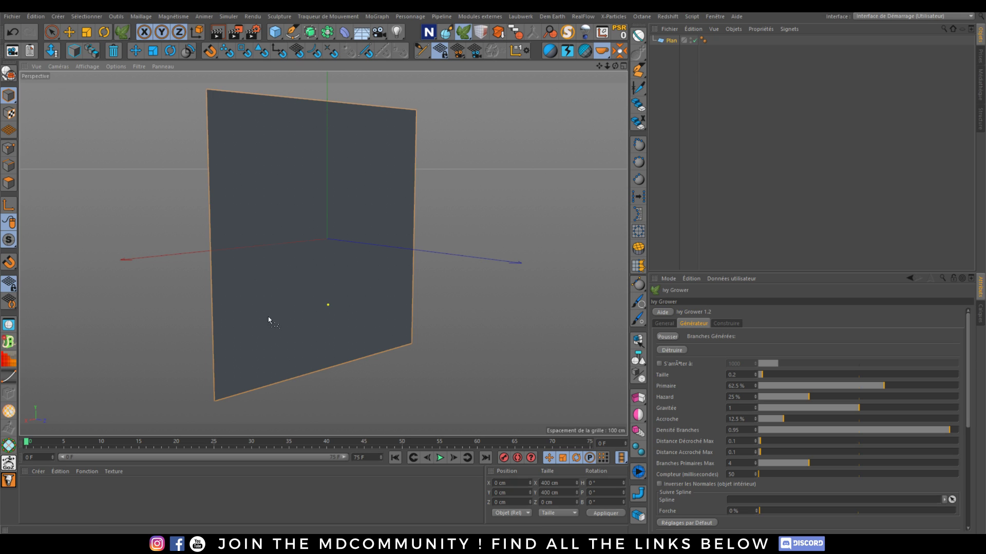
- Grow the ivy from its starting point on the plane, stop the growth after a few seconds, and inspect the branches
alt+drag(336, 325, 326, 319)
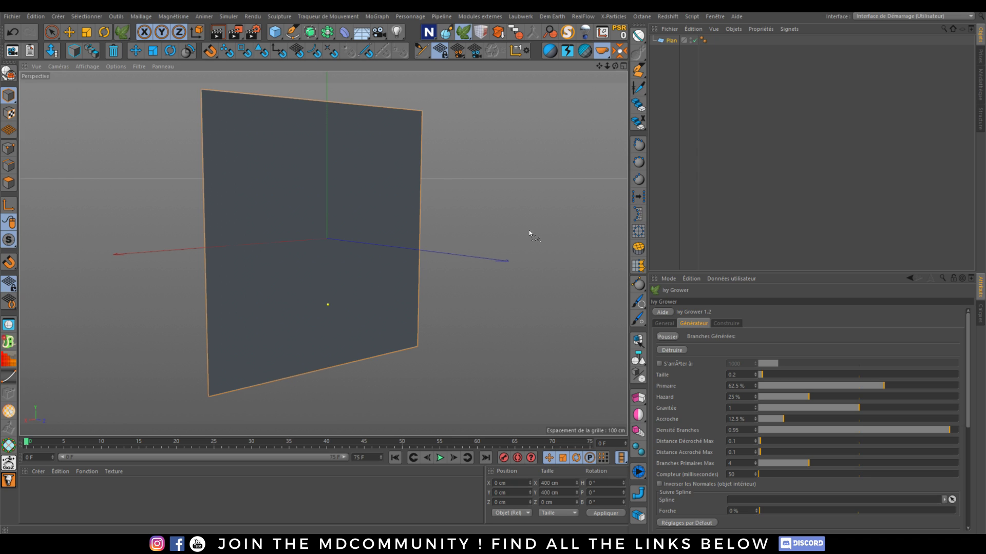
click(667, 336)
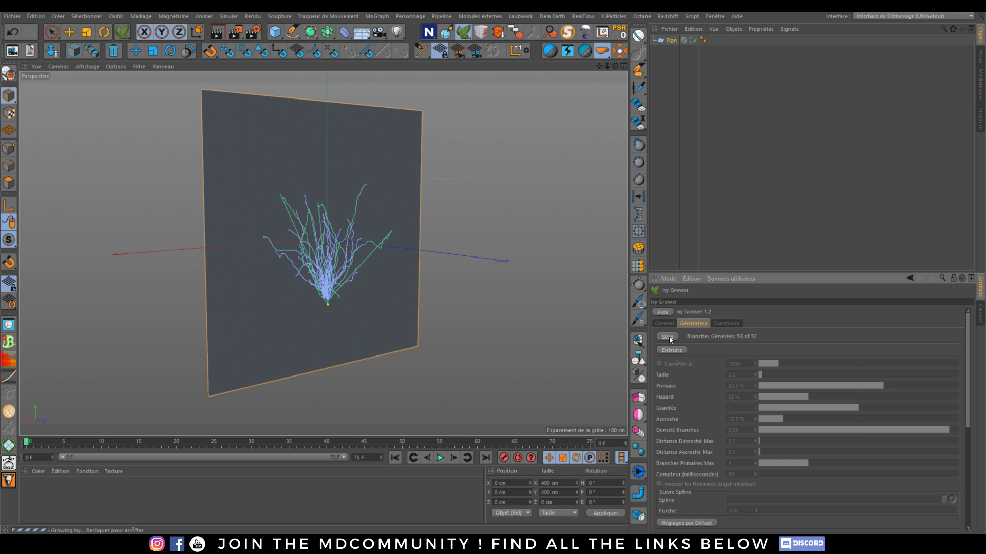
click(668, 337)
alt+drag(312, 289, 329, 259)
scroll(332, 297, up, 2)
alt+drag(202, 257, 278, 258)
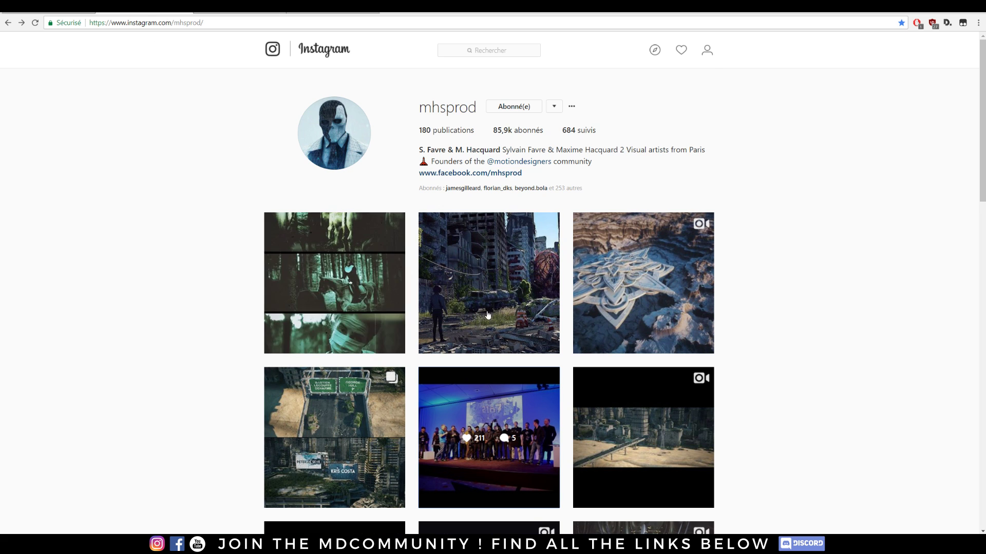
- Switch to the browser, browse the IAMAG Master Classes 2018 trailer project on Behance, and enlarge the overgrown building image with the vertical sign
scroll(186, 110, down, 6)
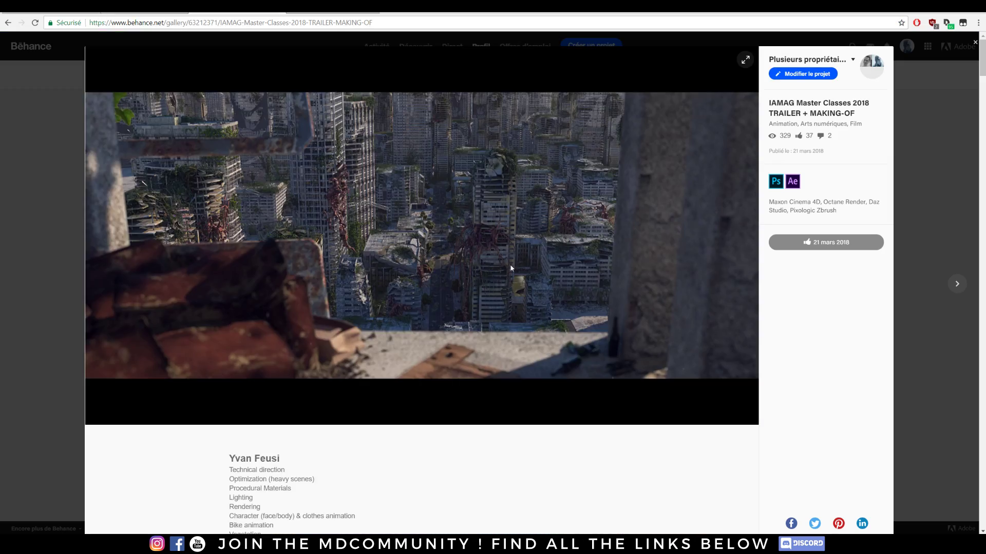
scroll(517, 304, down, 10)
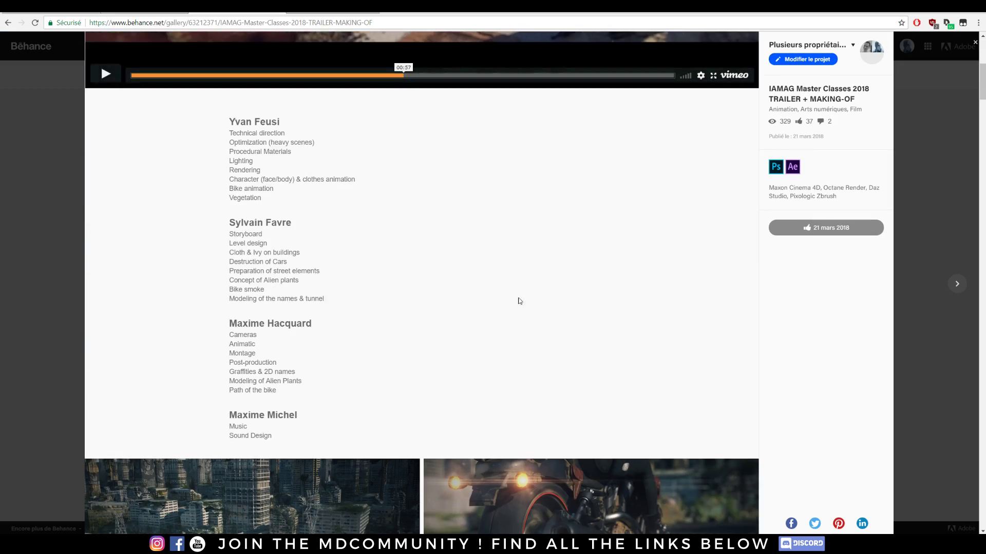
scroll(478, 313, down, 15)
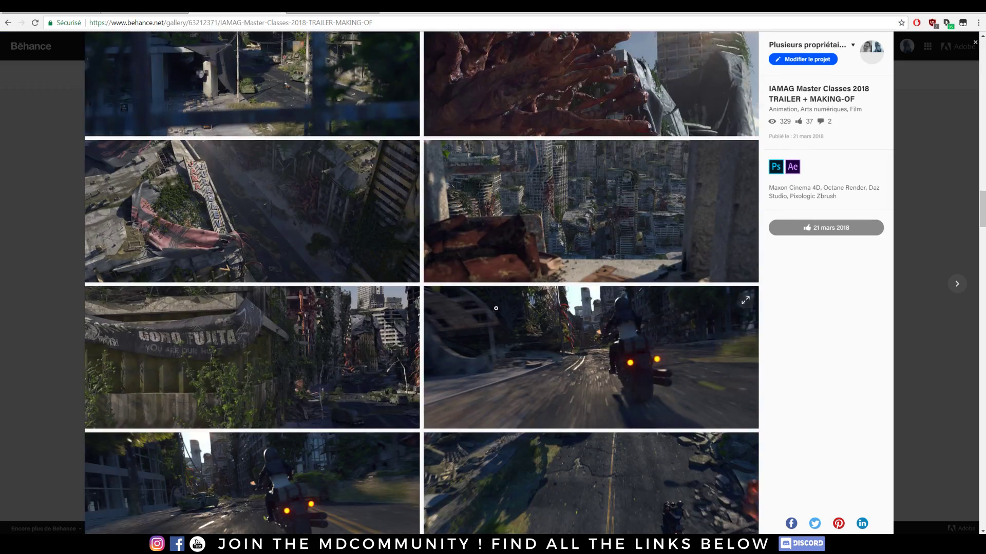
scroll(559, 294, down, 9)
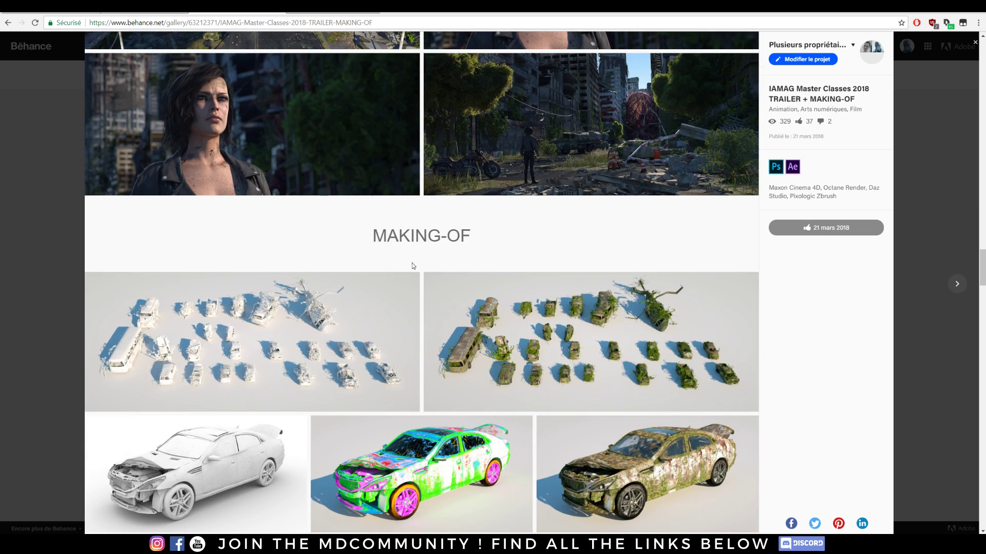
scroll(493, 271, up, 3)
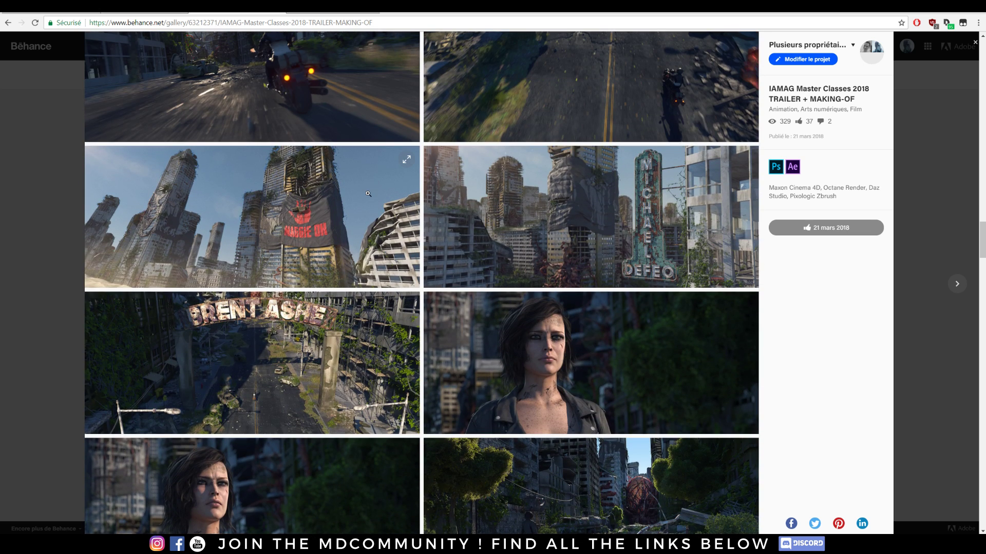
click(547, 217)
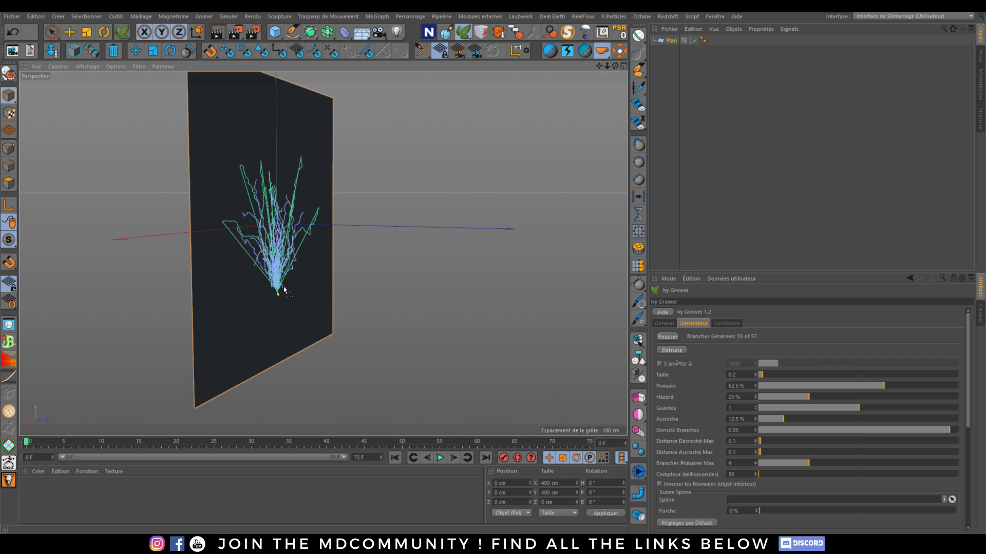
- Return to Cinema 4D, generate the ivy as a branch spline with Extrusion NURBS, and remove the plane from the scene
alt+drag(282, 286, 253, 283)
alt+right_drag(253, 282, 257, 266)
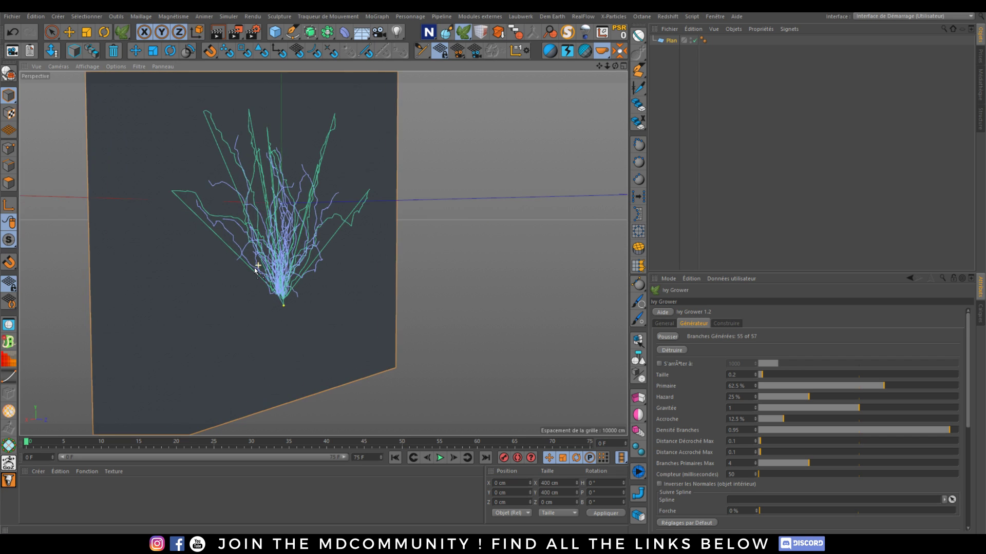
alt+drag(283, 294, 250, 306)
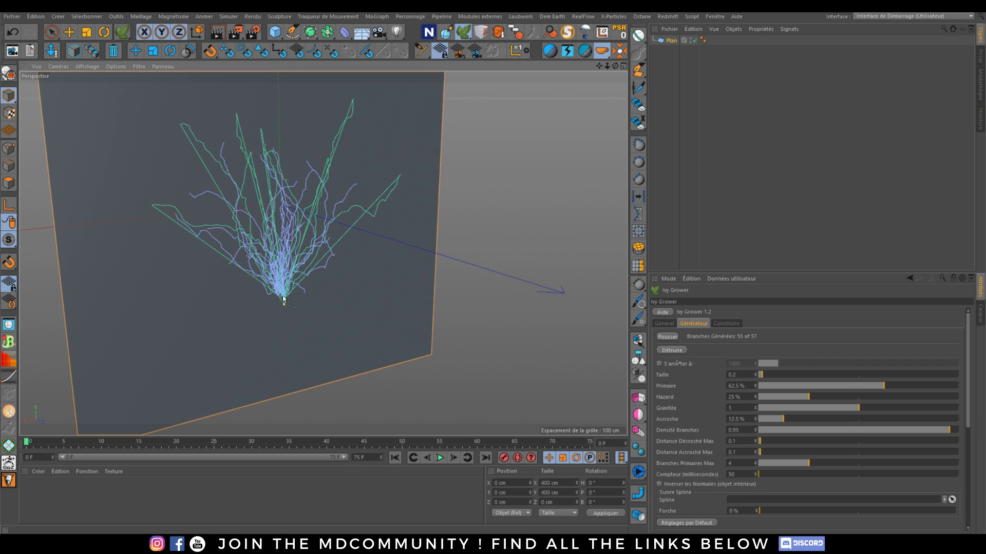
click(736, 324)
click(700, 323)
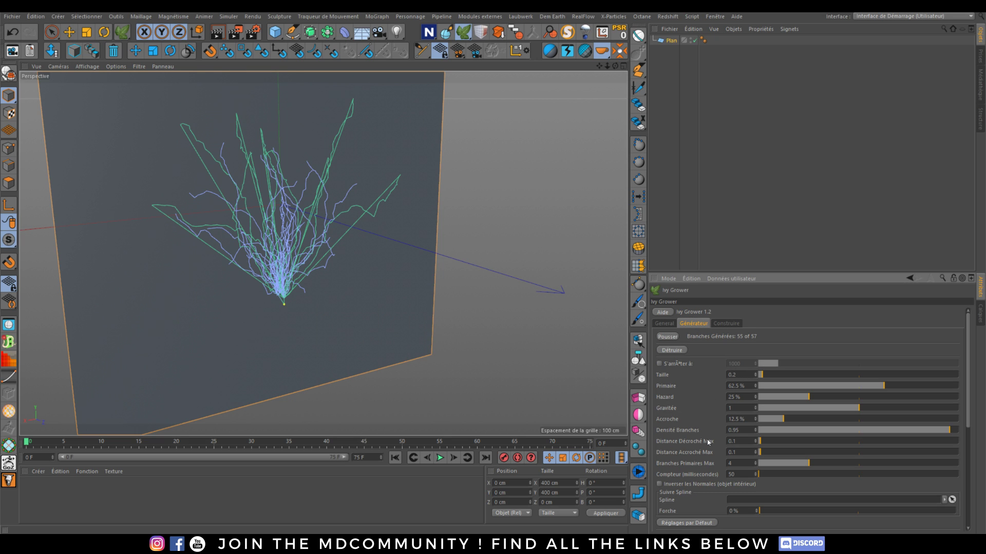
click(719, 324)
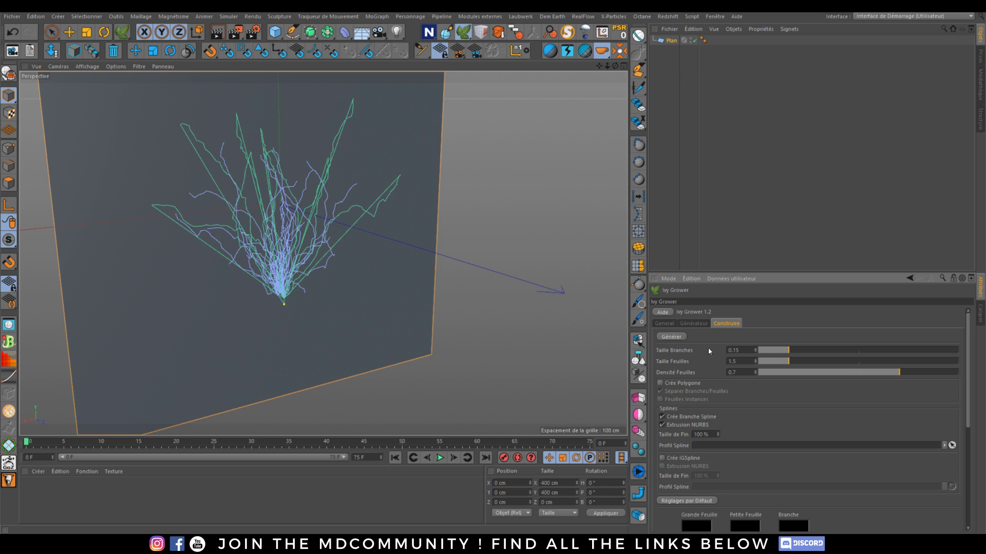
click(677, 337)
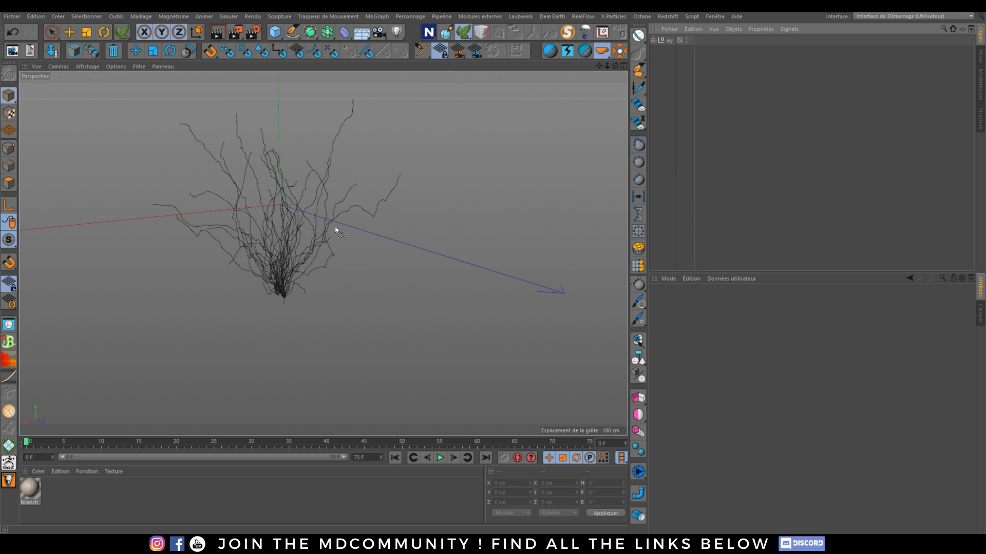
- Set the ivy spline's type to B-Spline and its interpolation to Subdiviser, and adjust its maximum length
scroll(298, 245, up, 3)
alt+drag(297, 281, 326, 296)
click(653, 40)
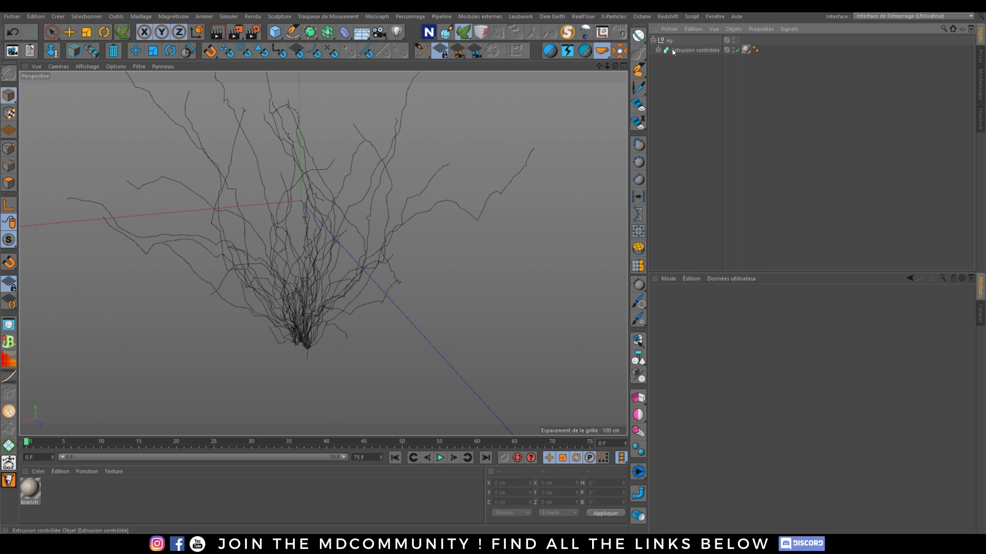
click(683, 50)
click(658, 49)
click(684, 59)
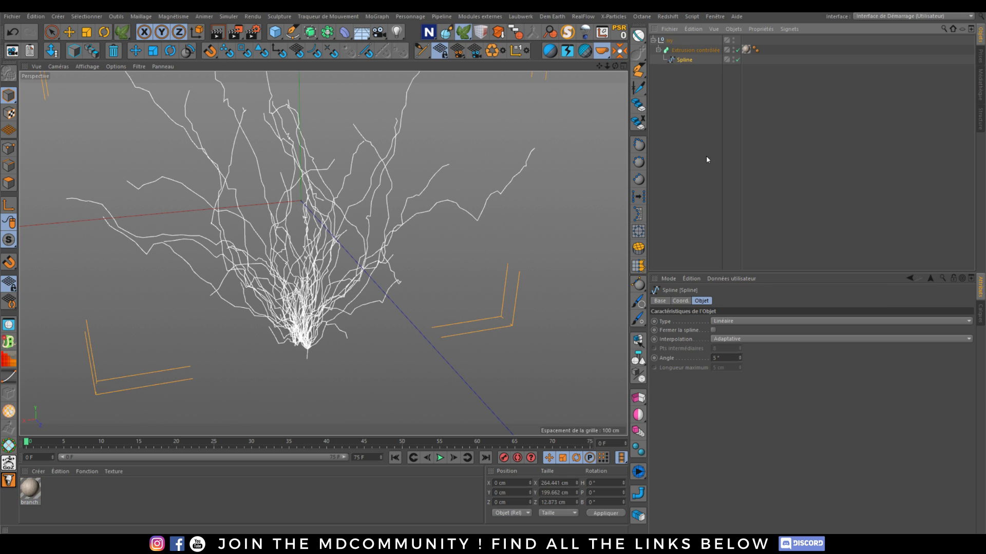
click(726, 321)
click(735, 362)
click(732, 340)
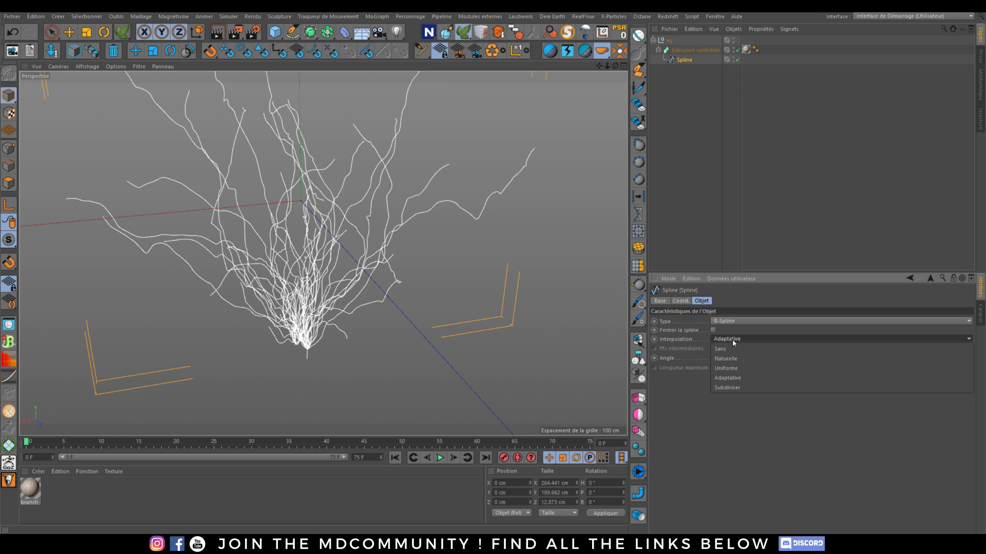
click(732, 384)
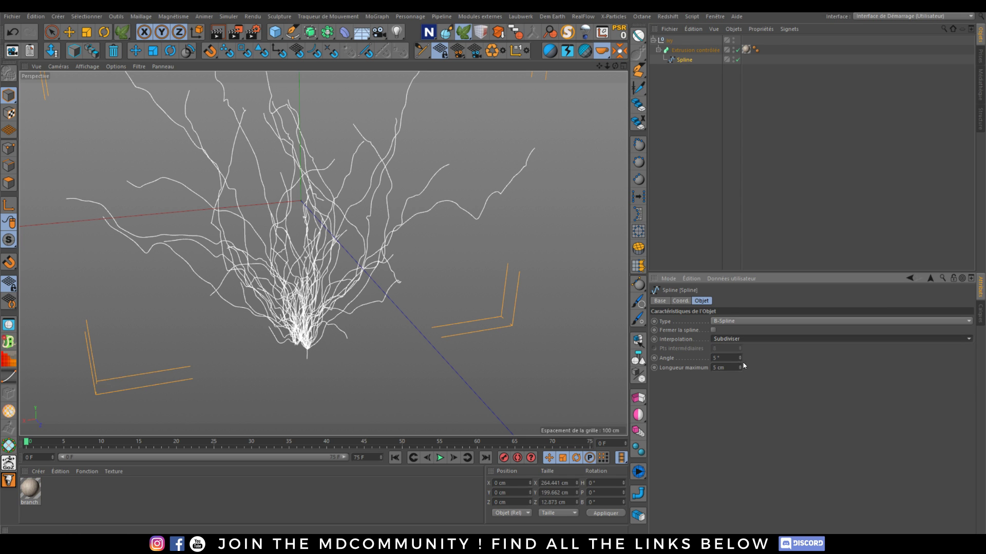
click(740, 369)
click(740, 369)
alt+drag(358, 321, 395, 305)
scroll(325, 278, down, 5)
- Add an n-sided spline as the profile of the Extrusion contrôlée object and set its radius to 8 cm
click(695, 50)
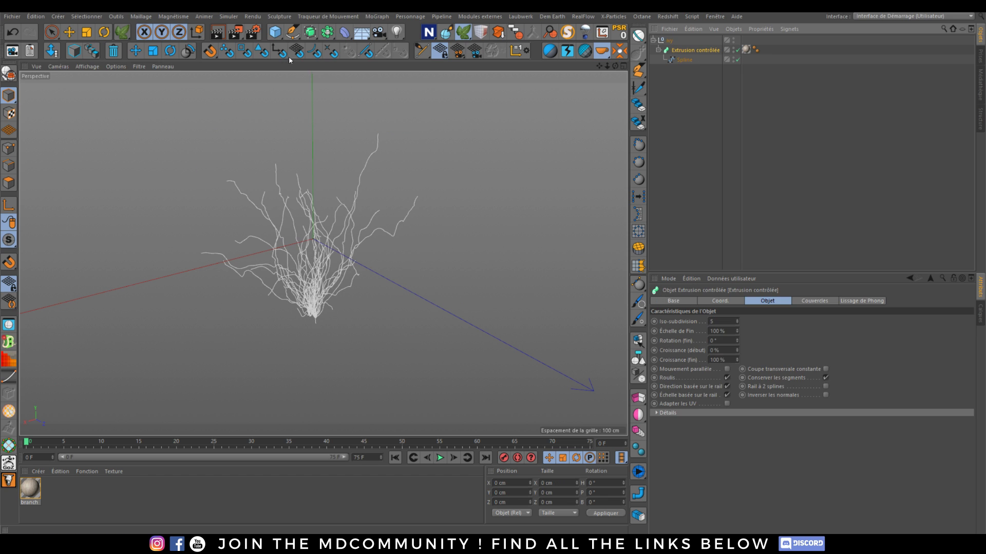
click(277, 33)
click(293, 35)
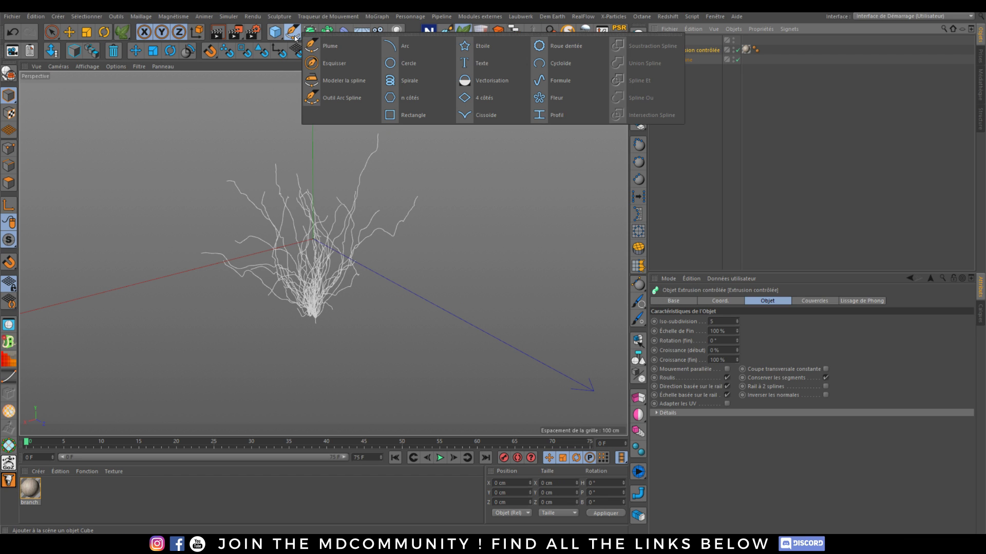
click(414, 97)
drag(674, 40, 680, 67)
drag(740, 321, 741, 389)
- Remove the branch material from the Extrusion contrôlée object and reduce the n-sided profile's radius further to get thin branches
click(747, 50)
key(Delete)
scroll(310, 285, up, 3)
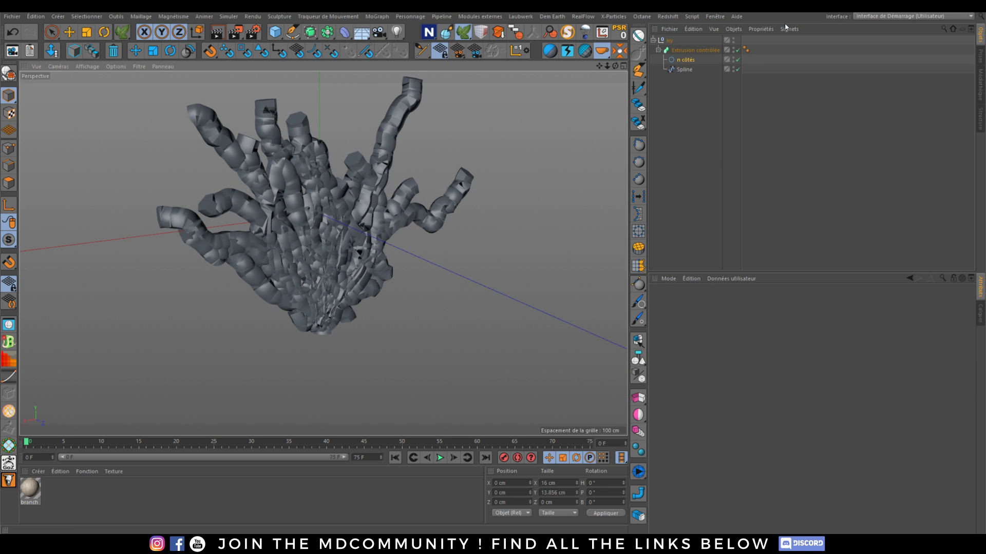
click(685, 59)
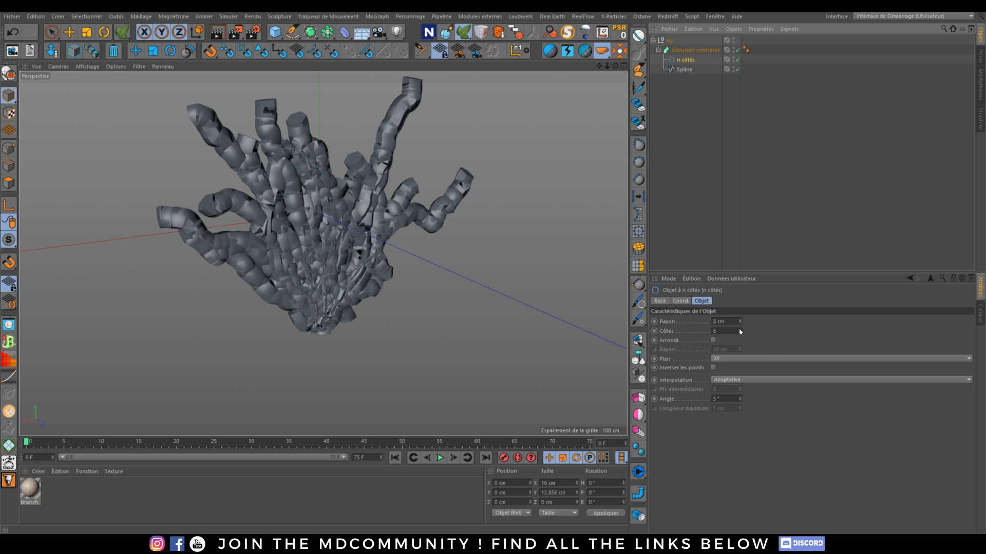
drag(740, 327, 740, 326)
alt+drag(322, 290, 292, 289)
- Taper the branches toward their tips by lowering the end of the Extrusion contrôlée scale curve to about 0.4
click(677, 50)
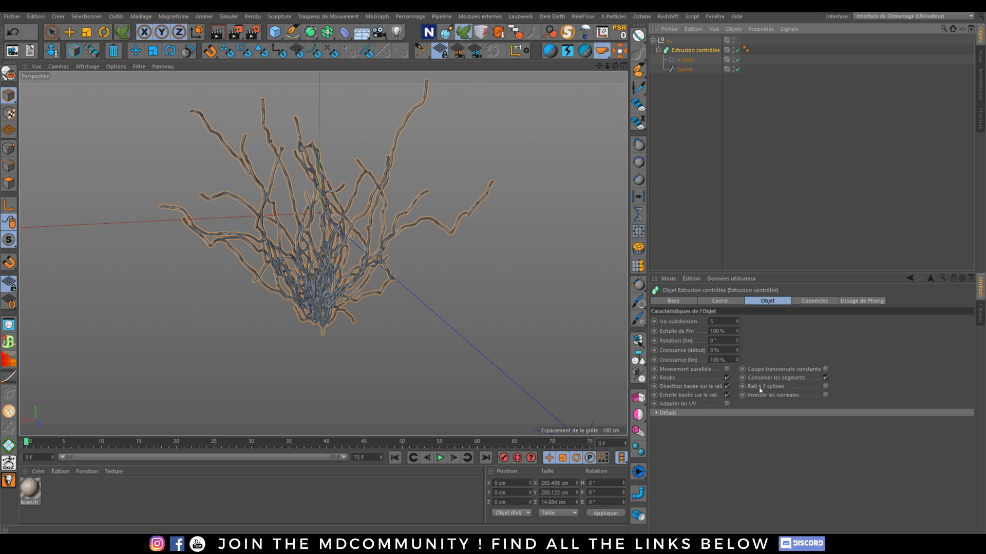
click(655, 413)
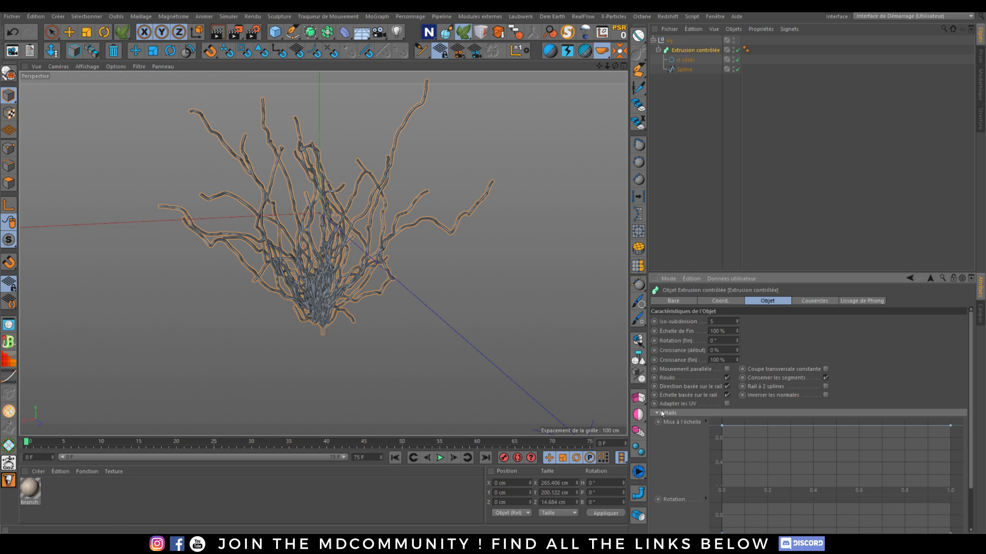
drag(949, 426, 965, 474)
click(710, 156)
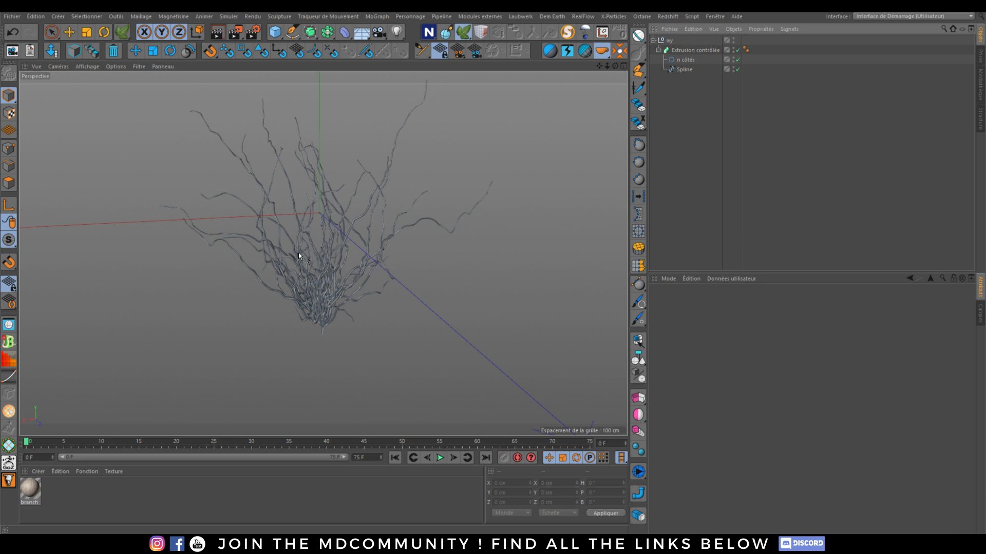
scroll(303, 274, up, 3)
mouse_move(341, 311)
alt+mouse_down()
mouse_move(361, 322)
mouse_move(536, 311)
mouse_move(583, 325)
mouse_move(588, 367)
mouse_move(531, 321)
mouse_move(380, 303)
mouse_move(324, 321)
mouse_move(334, 306)
alt+mouse_up()
scroll(334, 306, down, 3)
key(h)
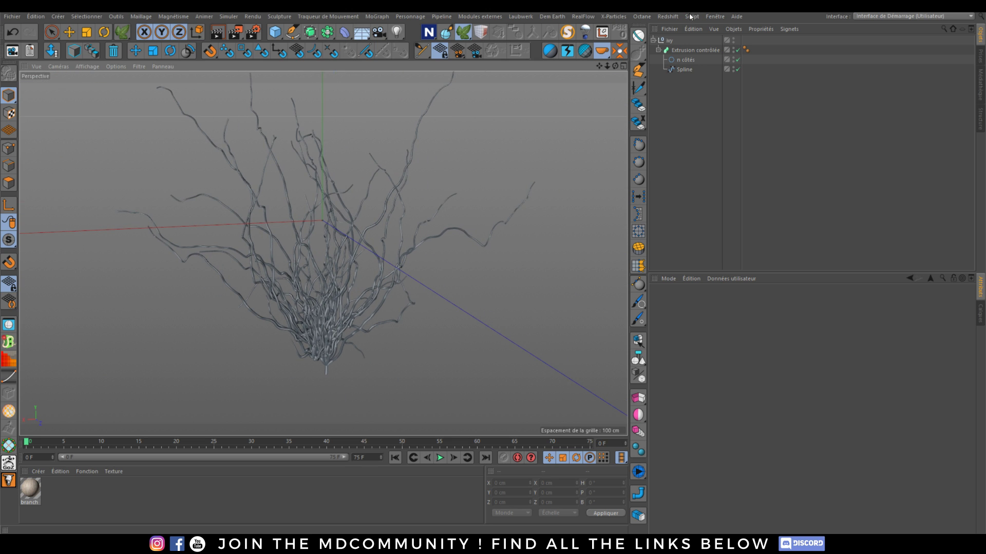
- Convert the Extrusion contrôlée object into a single polygon mesh and delete the original ivy hierarchy
click(659, 50)
click(693, 50)
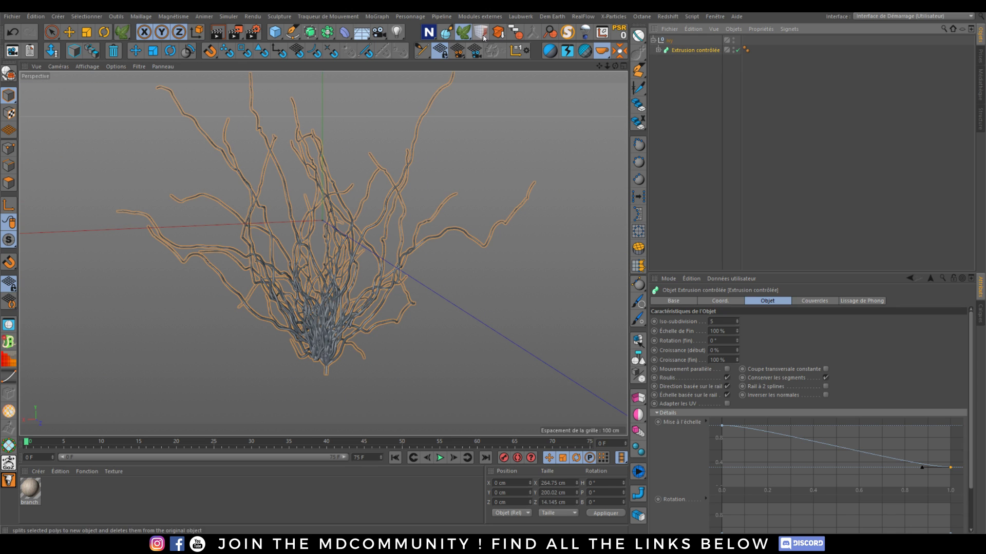
click(502, 32)
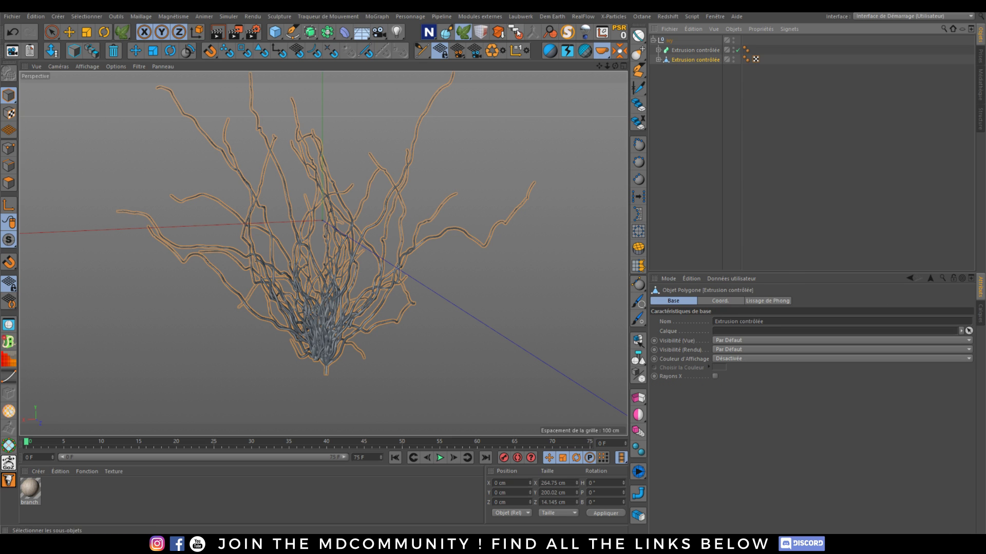
click(534, 34)
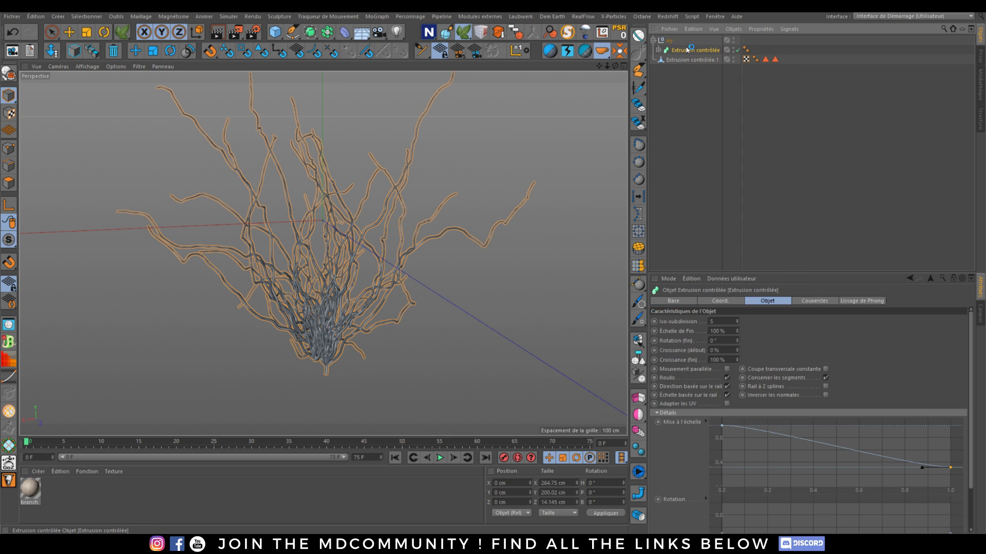
click(666, 42)
key(Delete)
- Rename the ivy branch mesh as Extrusion
double_click(682, 42)
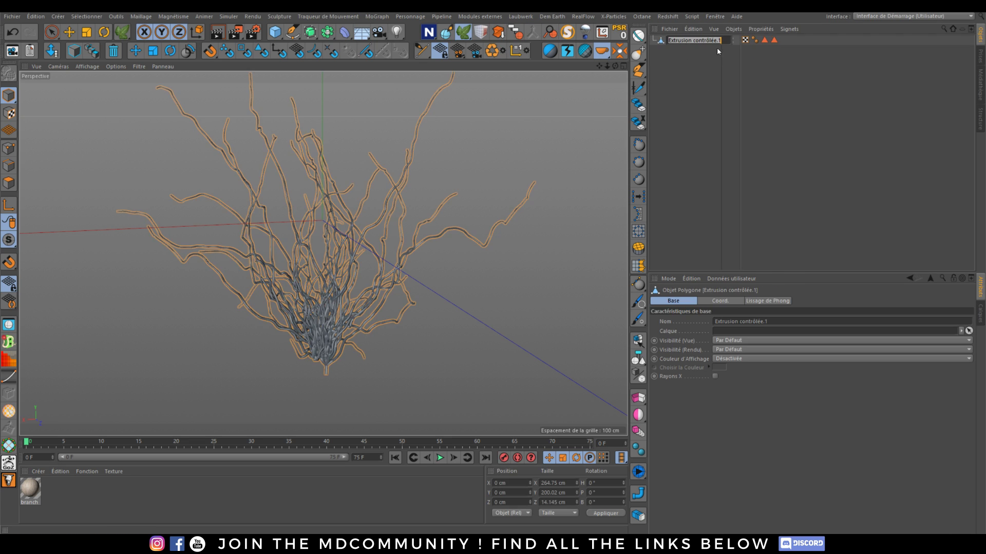
drag(692, 40, 721, 40)
key(BackSpace)
key(Return)
click(658, 132)
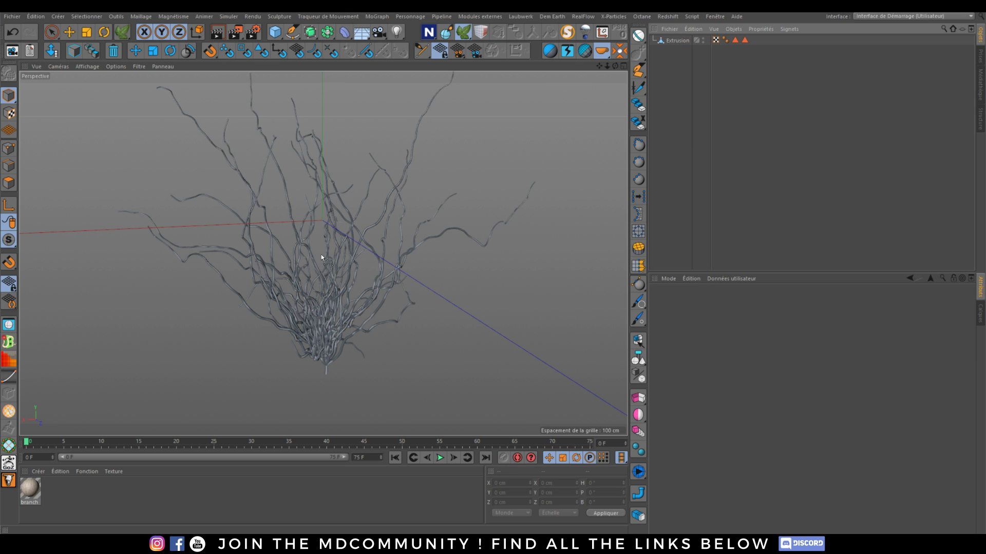
- Send the Extrusion mesh to ZBrush with the GoZBrushFromCinema4D script
alt+middle_drag(312, 241, 314, 253)
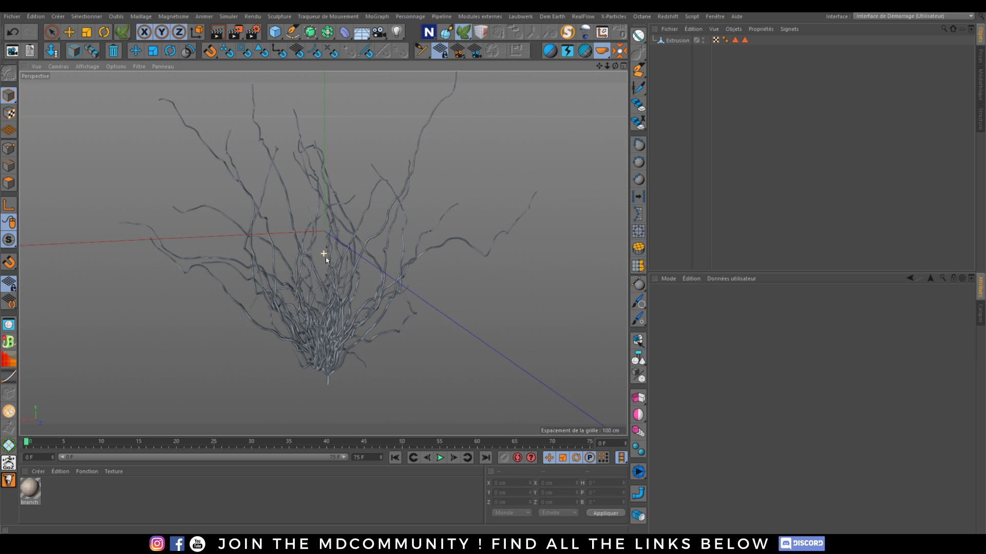
click(131, 51)
scroll(323, 315, up, 2)
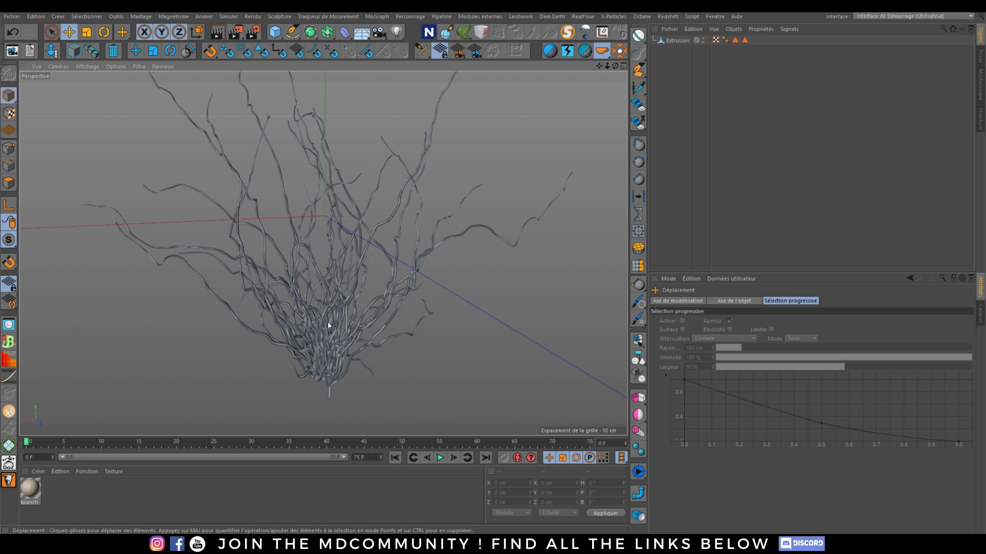
alt+drag(300, 340, 329, 327)
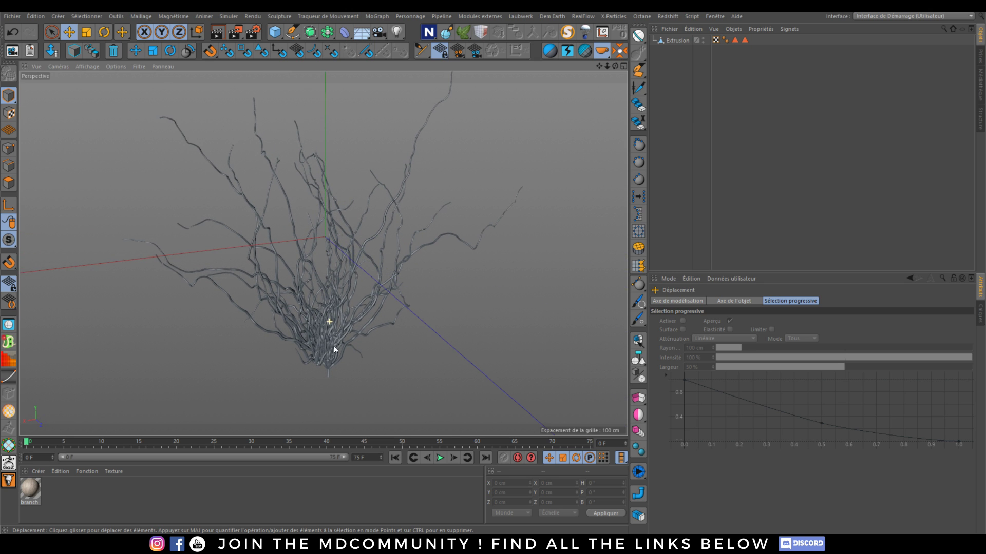
click(682, 41)
click(691, 16)
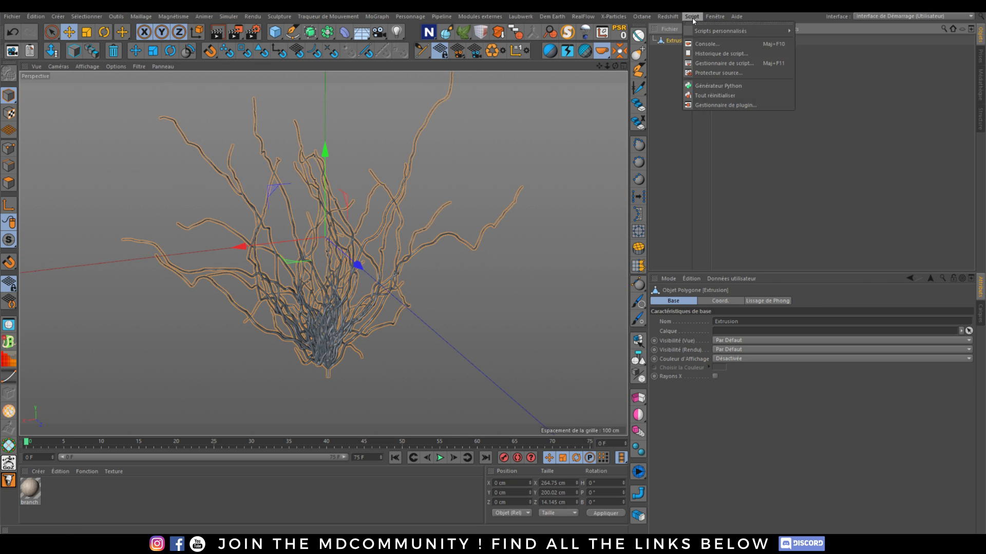
mouse_move(729, 30)
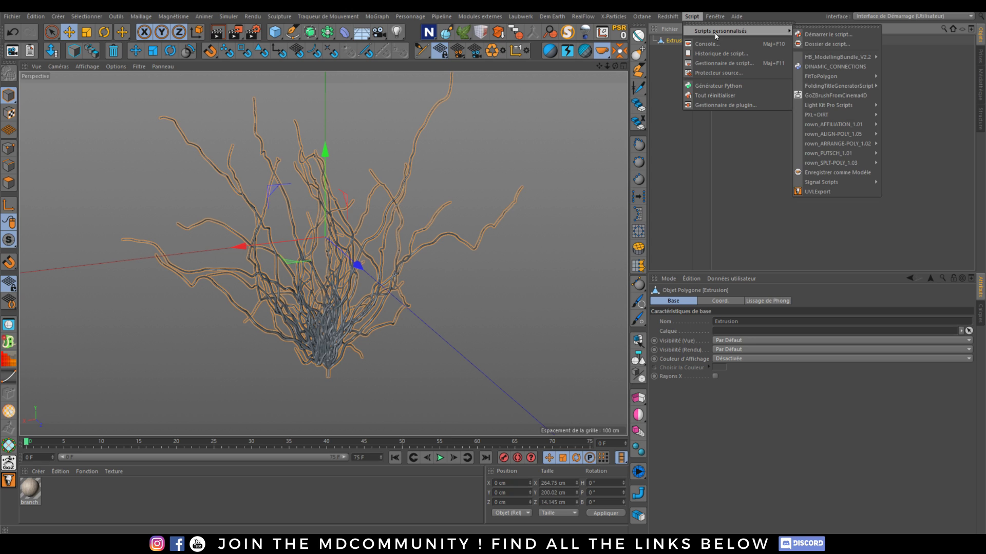
click(818, 96)
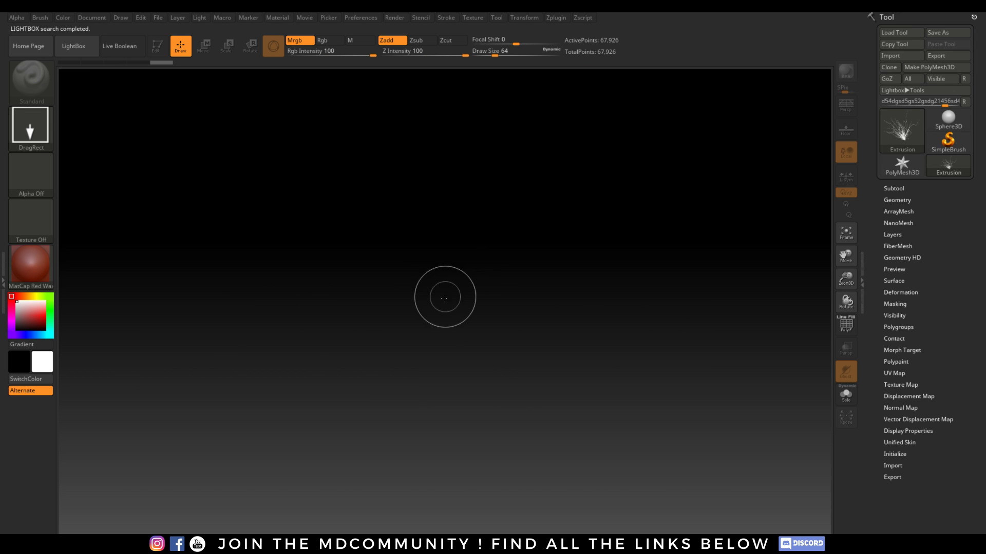
- Place the imported Extrusion tool on the empty canvas and enable Edit mode for it
drag(440, 305, 459, 396)
click(156, 46)
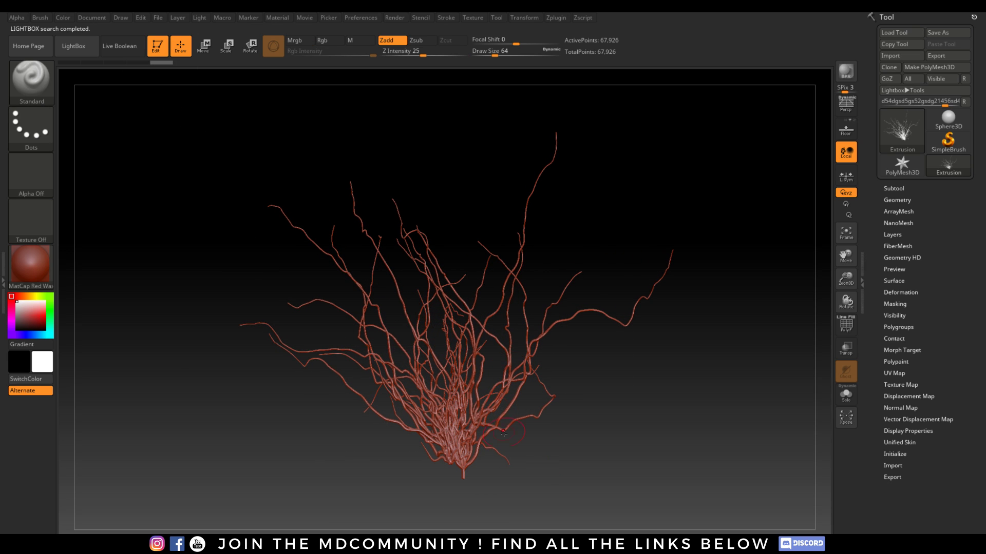
- Try remeshing the branches with DynaMesh at resolution 1000, and undo it
click(897, 200)
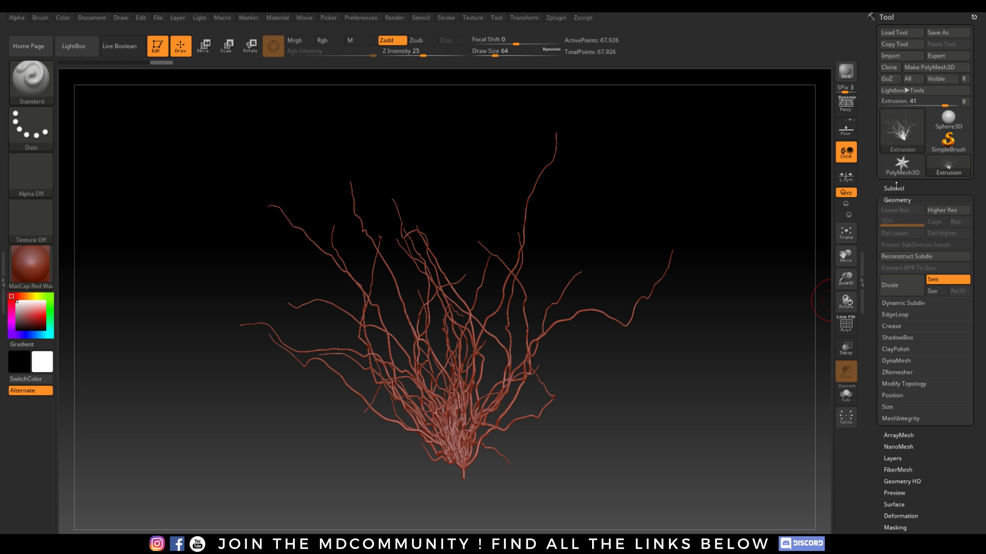
click(896, 188)
click(896, 188)
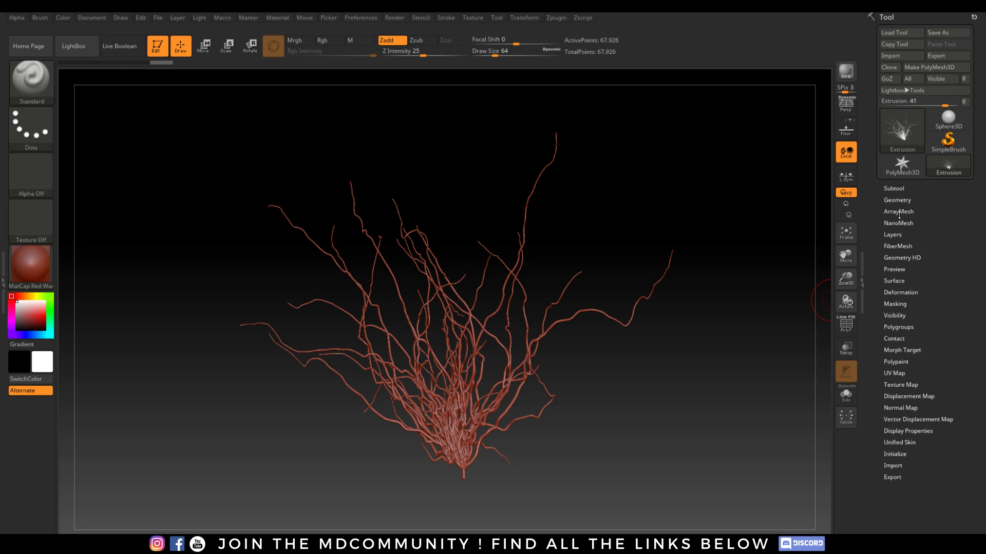
click(897, 200)
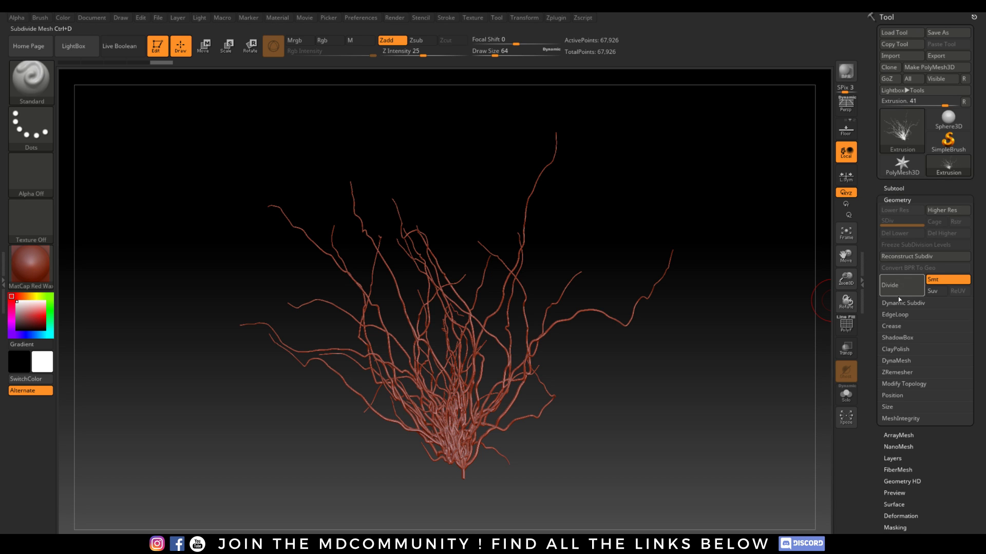
click(896, 360)
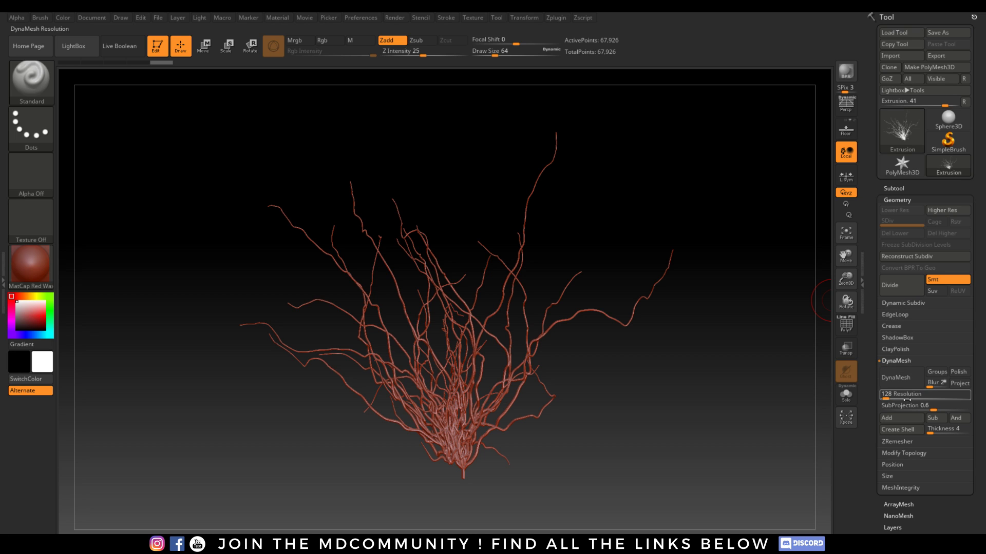
text(10)
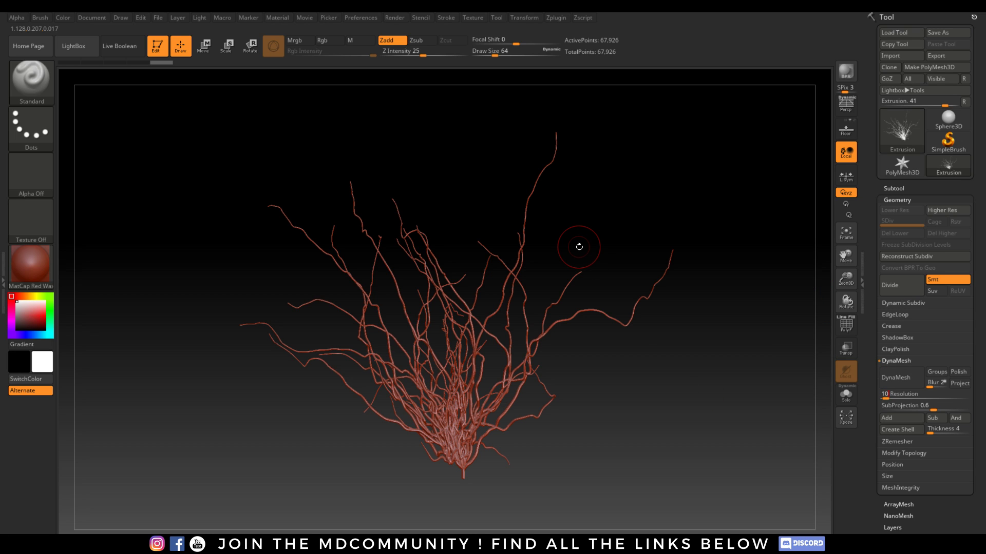
text(00)
key(Return)
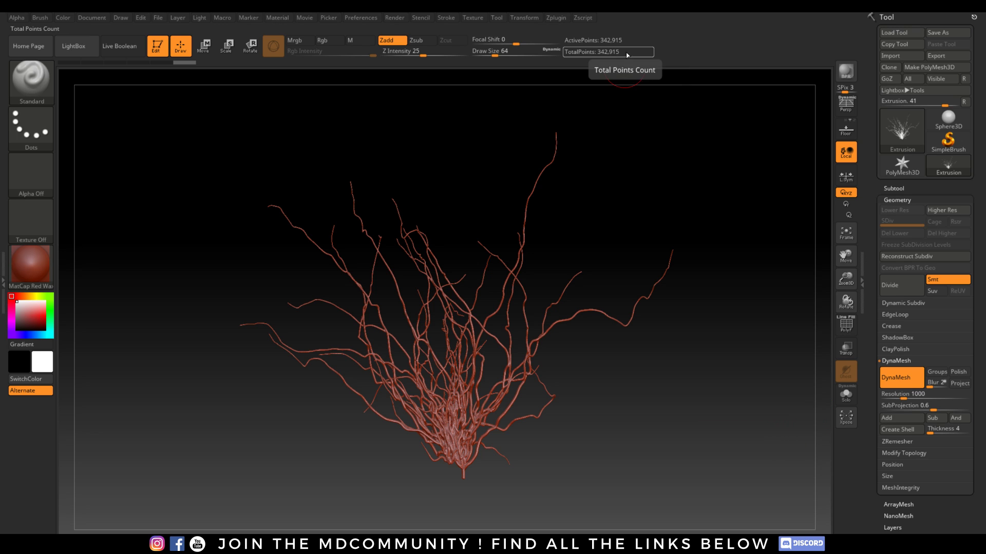
key(ctrl+z)
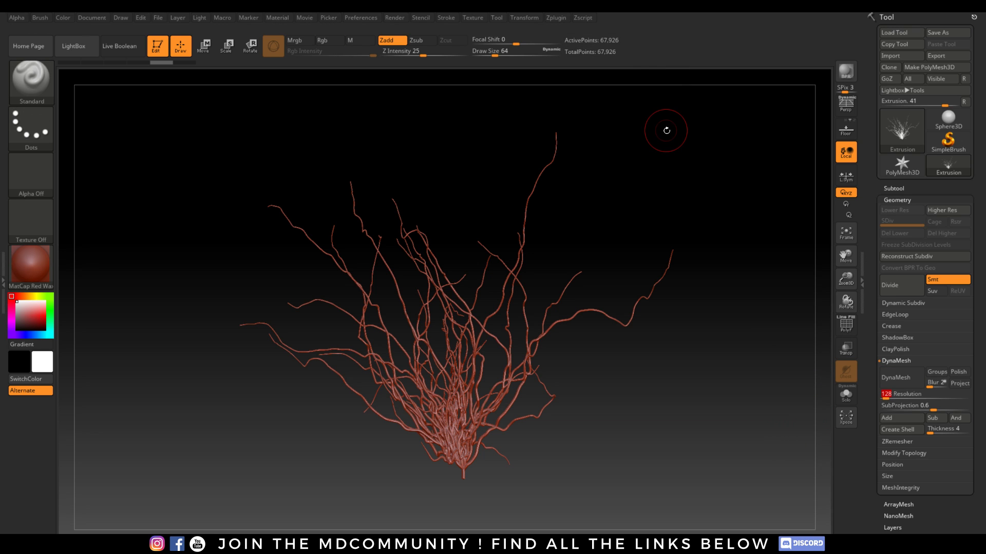
- Remesh the branches with DynaMesh at resolution 1504
key(Return)
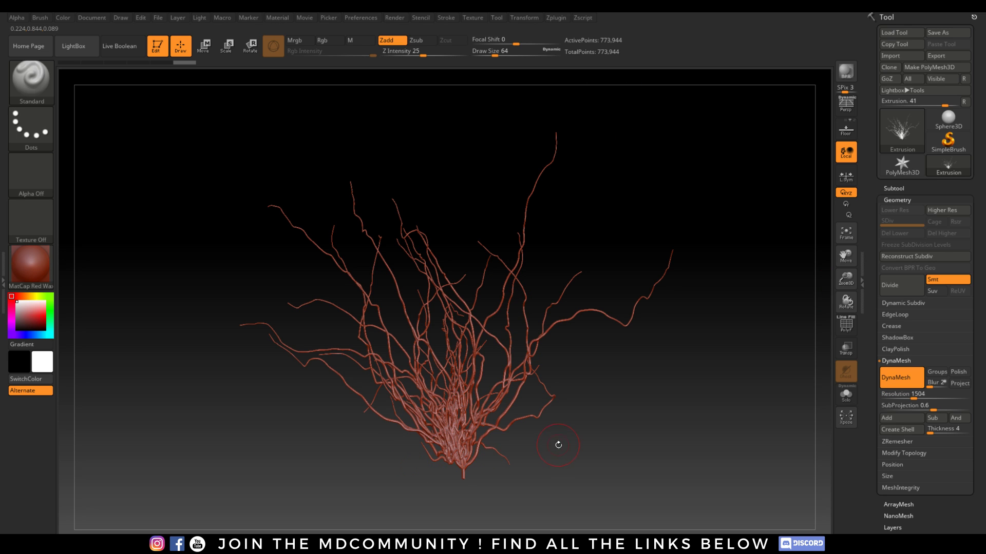
drag(508, 443, 530, 387)
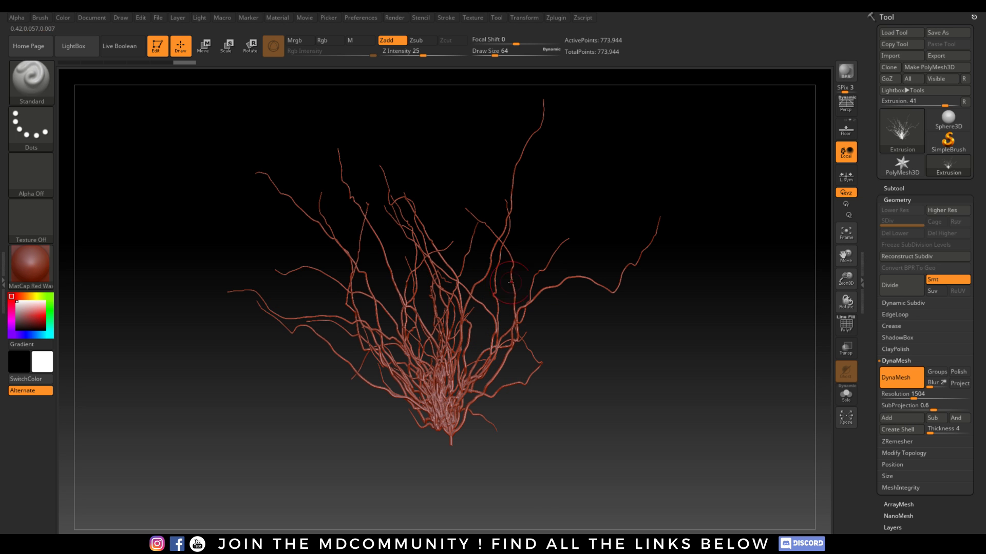
alt+drag(664, 354, 645, 381)
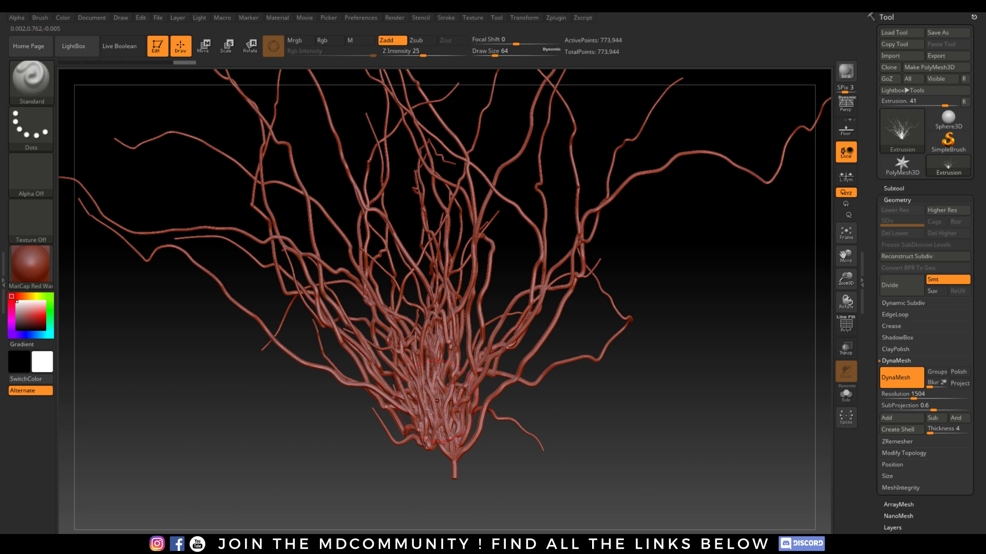
- Thicken the dense lower part of the branches with the Inflat brush at draw size 104, and refresh the DynaMesh
key(b)
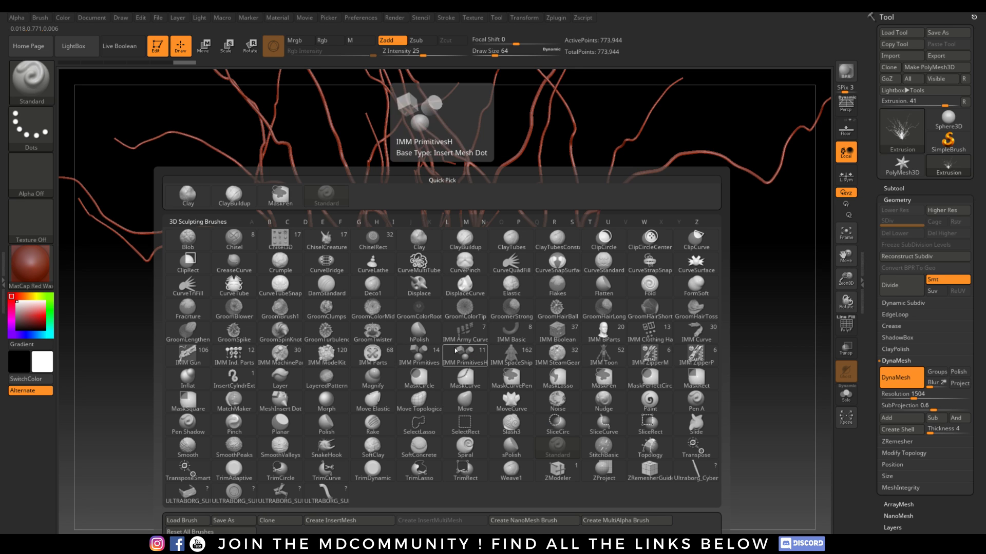
key(i)
key(n)
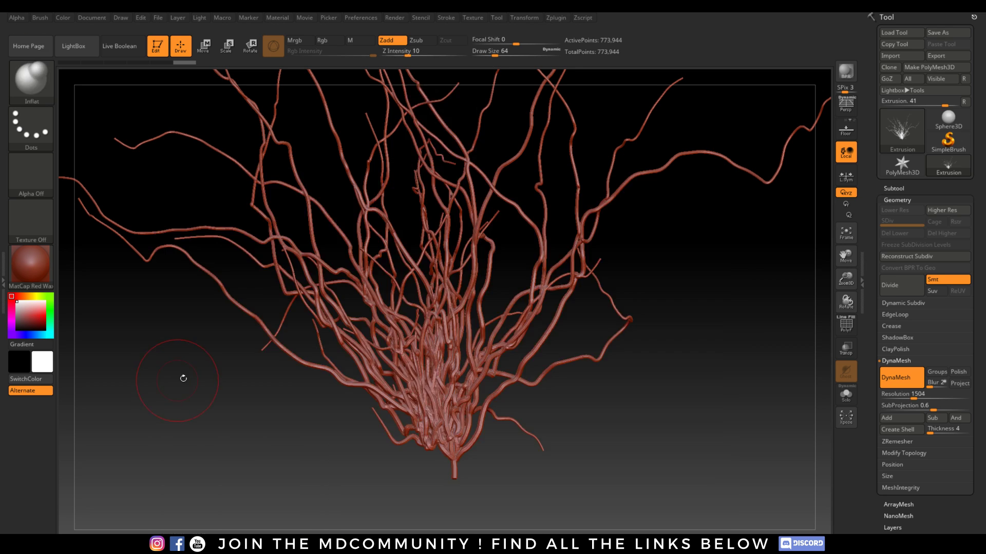
drag(415, 405, 412, 391)
drag(422, 382, 434, 344)
key(space)
mouse_move(403, 388)
mouse_down()
mouse_move(385, 346)
mouse_move(455, 414)
mouse_move(466, 411)
mouse_up()
ctrl+drag(638, 367, 734, 417)
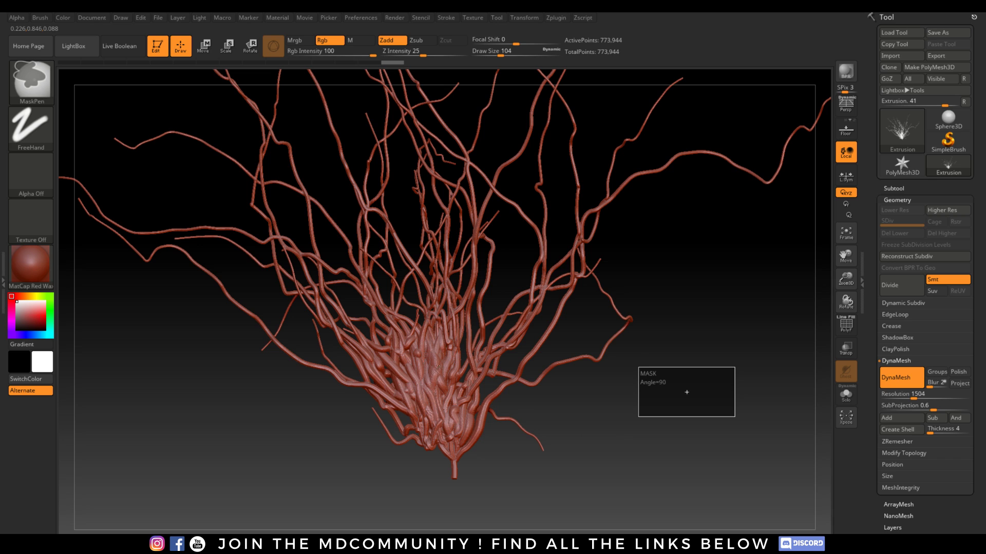
- Smooth the merged branch base and inflate its lower end further so the stems fuse into one mass
shift+drag(455, 364, 454, 352)
mouse_move(436, 283)
shift+mouse_down()
mouse_move(451, 265)
mouse_move(546, 322)
shift+mouse_up()
shift+drag(436, 388, 411, 402)
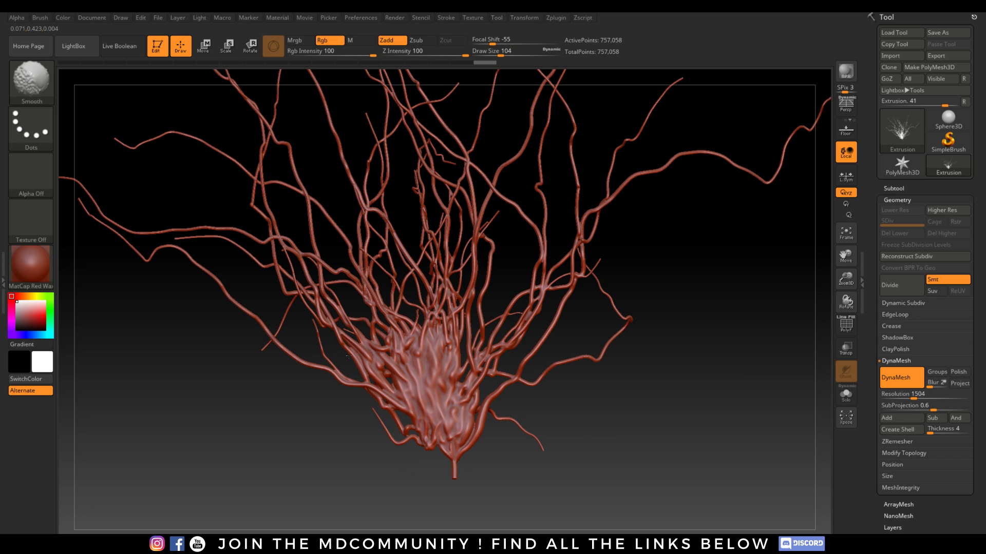
shift+drag(307, 330, 415, 217)
shift+drag(478, 235, 494, 266)
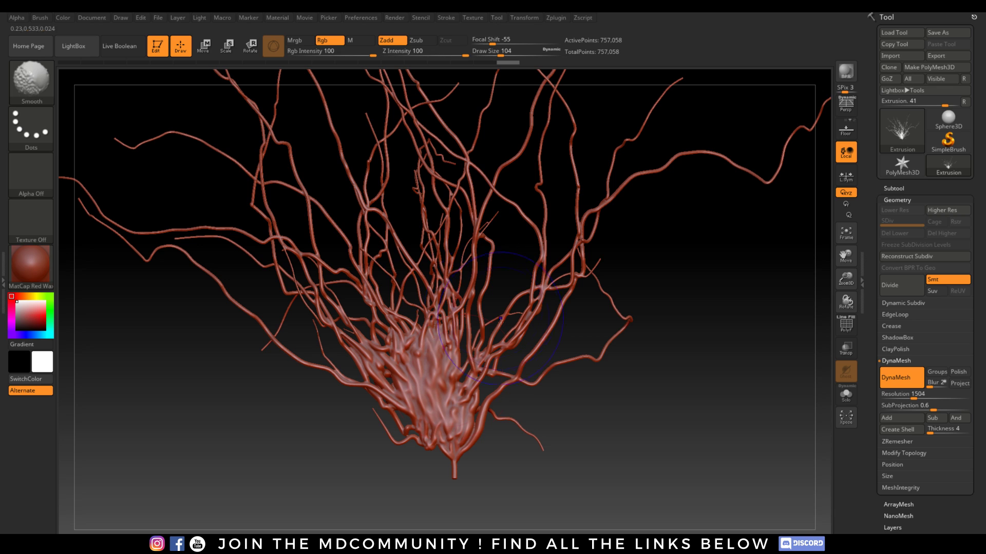
click(474, 371)
mouse_move(460, 451)
mouse_down()
mouse_move(426, 434)
mouse_move(473, 433)
mouse_move(390, 405)
mouse_up()
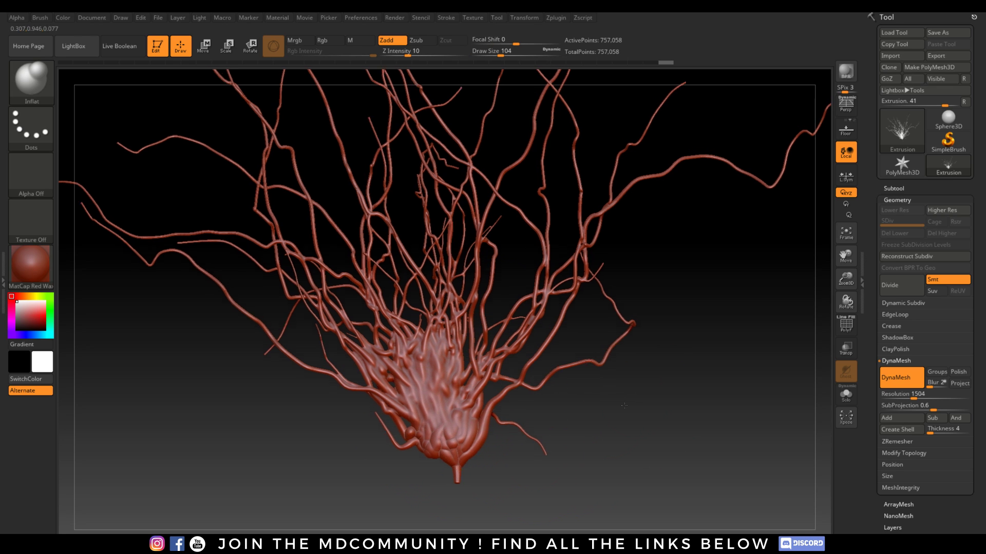
- Hide the thin stem hanging below the branch base and delete the hidden geometry
alt+drag(627, 409, 591, 299)
drag(434, 403, 451, 419)
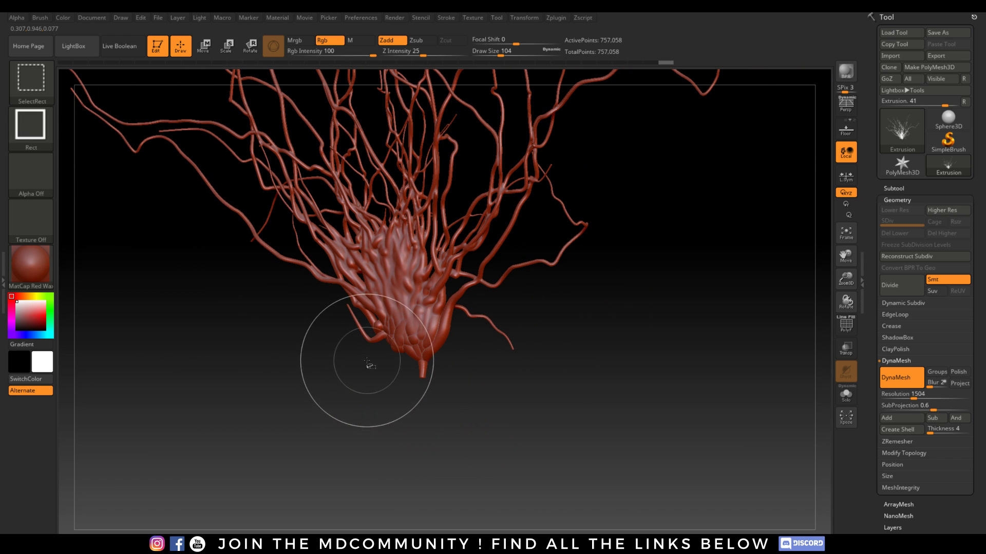
mouse_move(358, 354)
ctrl+shift+mouse_down()
mouse_move(529, 389)
mouse_move(521, 422)
mouse_move(536, 413)
ctrl+shift+mouse_up()
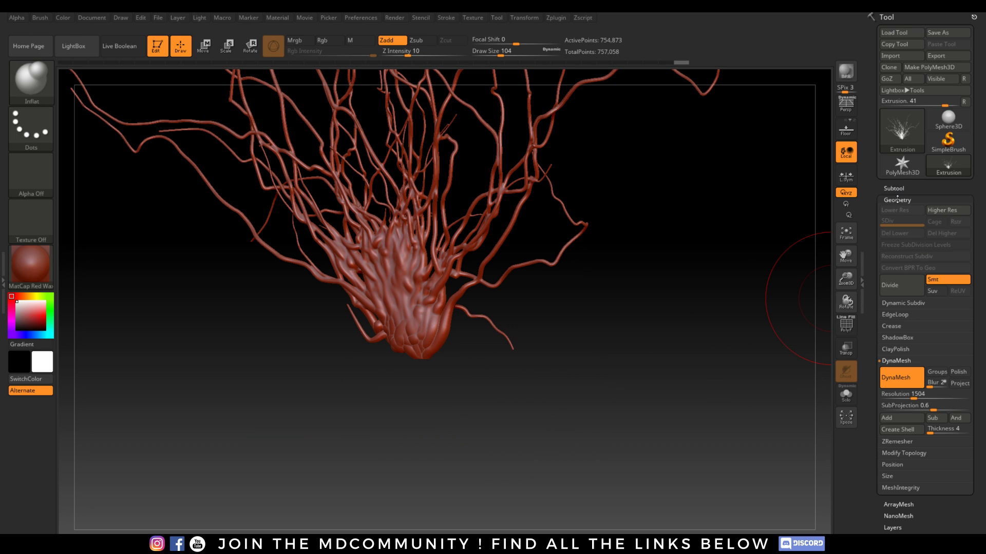
click(914, 453)
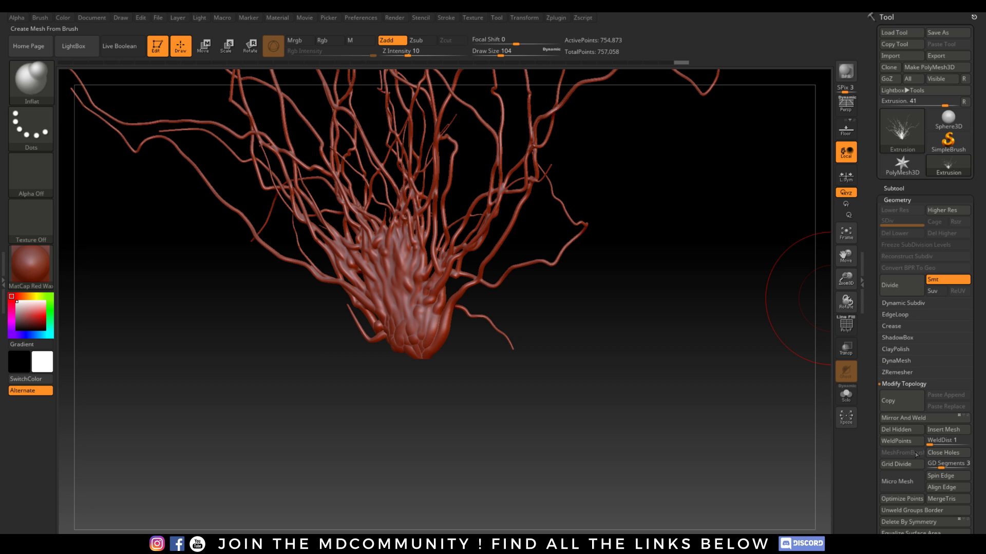
click(905, 432)
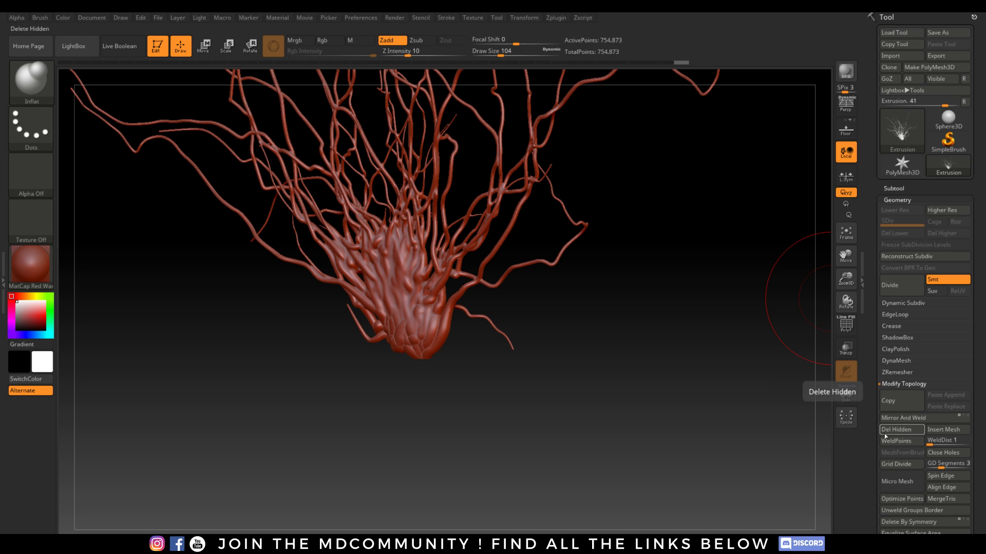
- Refresh the DynaMesh to close the cut and smooth the underside of the base
ctrl+drag(624, 330, 706, 378)
mouse_move(506, 388)
mouse_down()
mouse_move(489, 354)
mouse_move(493, 380)
mouse_up()
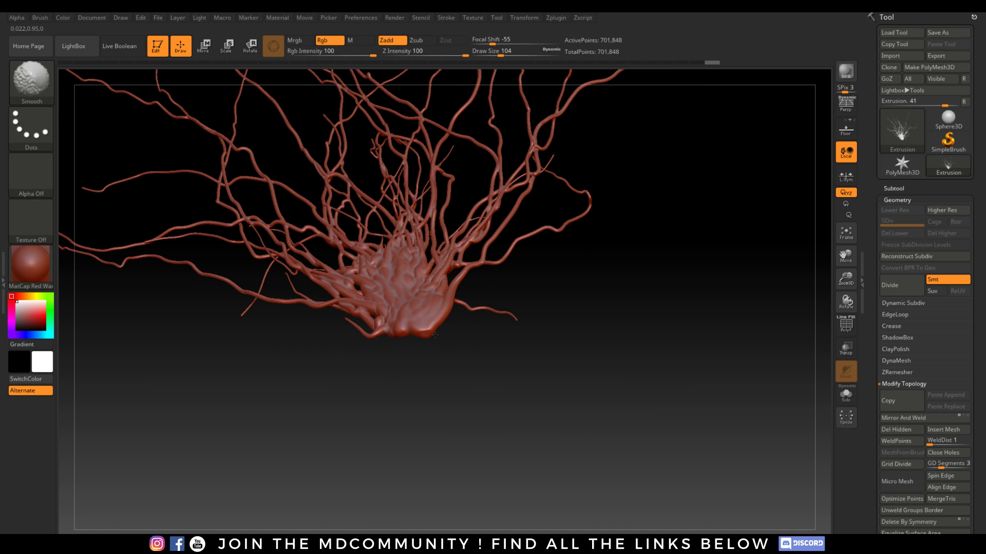
mouse_move(435, 334)
mouse_down()
mouse_move(563, 299)
mouse_move(605, 317)
mouse_move(596, 369)
mouse_move(600, 350)
mouse_move(644, 349)
mouse_up()
- Try inflating the whole branch mesh with the Inflat brush at draw size 1000, and undo it
key(space)
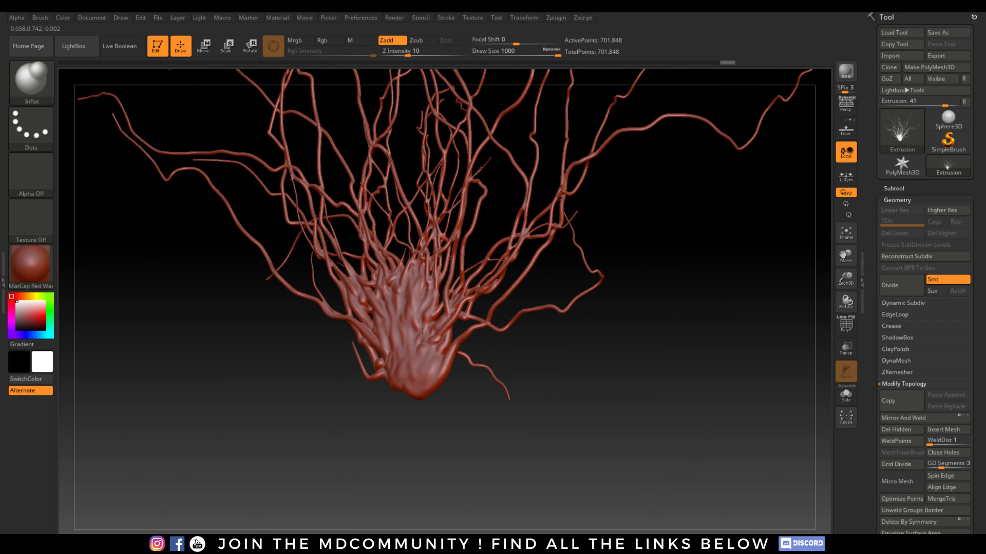
drag(419, 339, 421, 328)
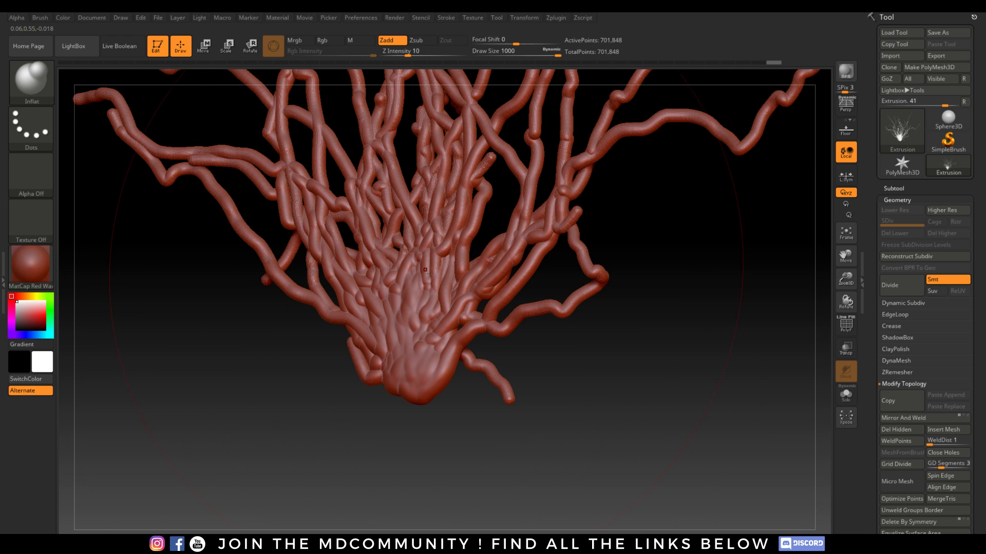
key(ctrl+z)
key(ctrl+z)
- Stamp a ridged relief onto the front of the base with the ChiselCreature brush at draw size 116
alt+drag(555, 376, 578, 407)
key(b)
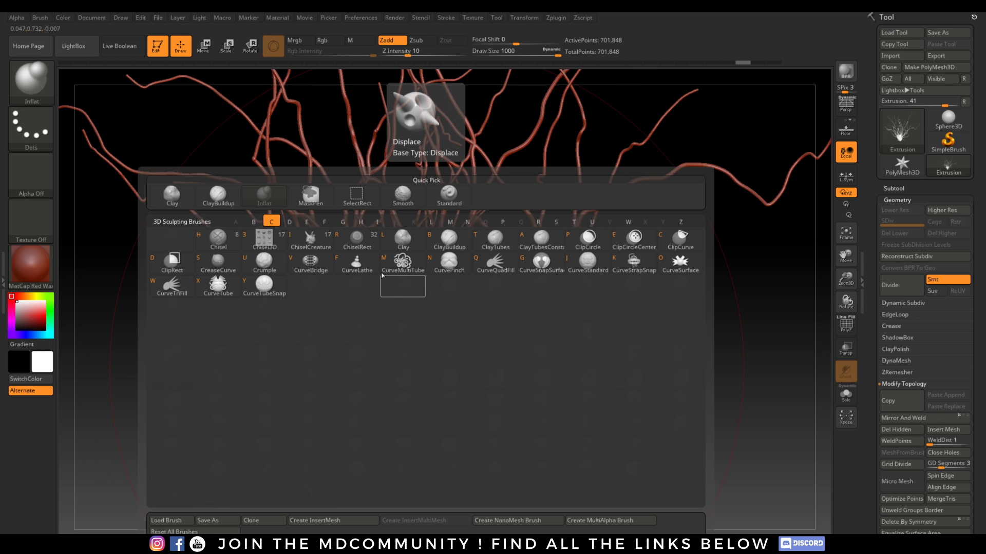
click(312, 245)
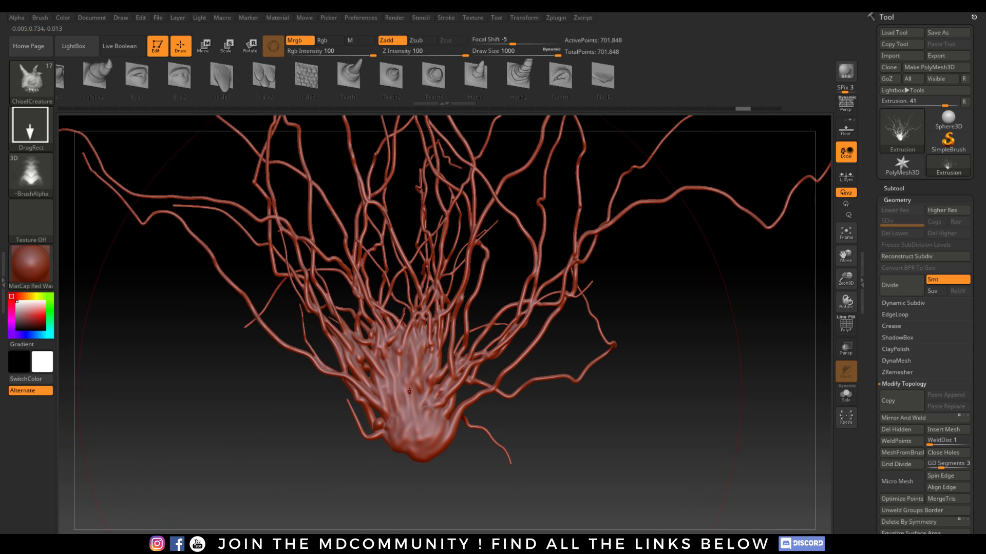
key(space)
drag(409, 385, 355, 385)
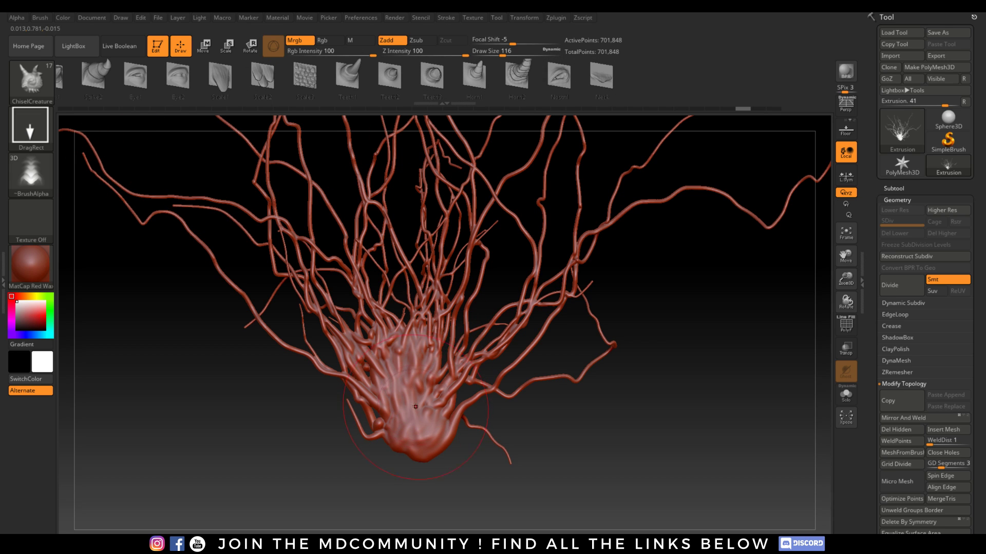
drag(414, 403, 435, 510)
- Refresh the DynaMesh so the stamped relief blends into the base of the branches
key(ctrl)
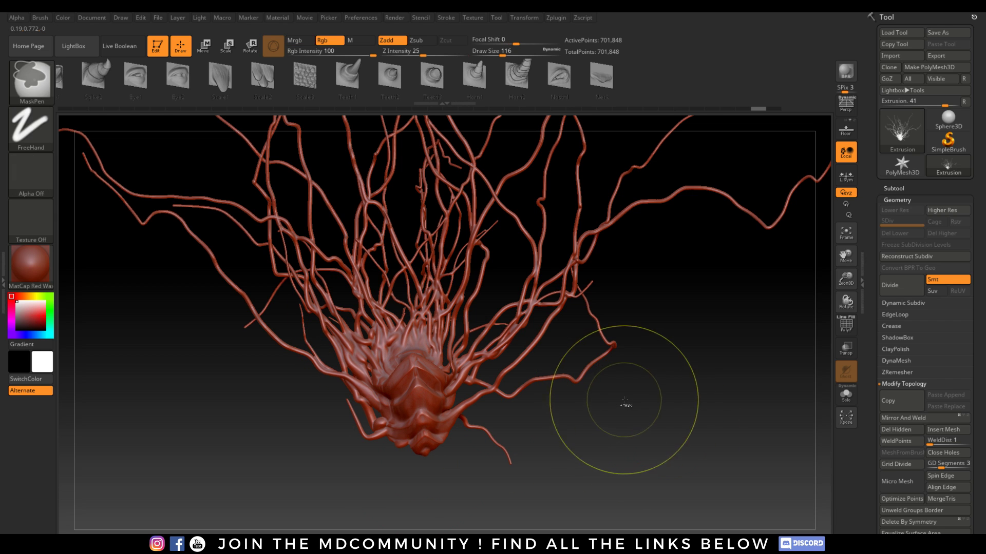
key(shift)
mouse_move(606, 416)
mouse_down()
mouse_move(718, 419)
mouse_move(598, 413)
mouse_move(622, 417)
mouse_move(606, 321)
mouse_move(554, 374)
mouse_move(579, 363)
mouse_move(557, 346)
mouse_move(598, 336)
mouse_move(604, 388)
mouse_move(567, 353)
mouse_up()
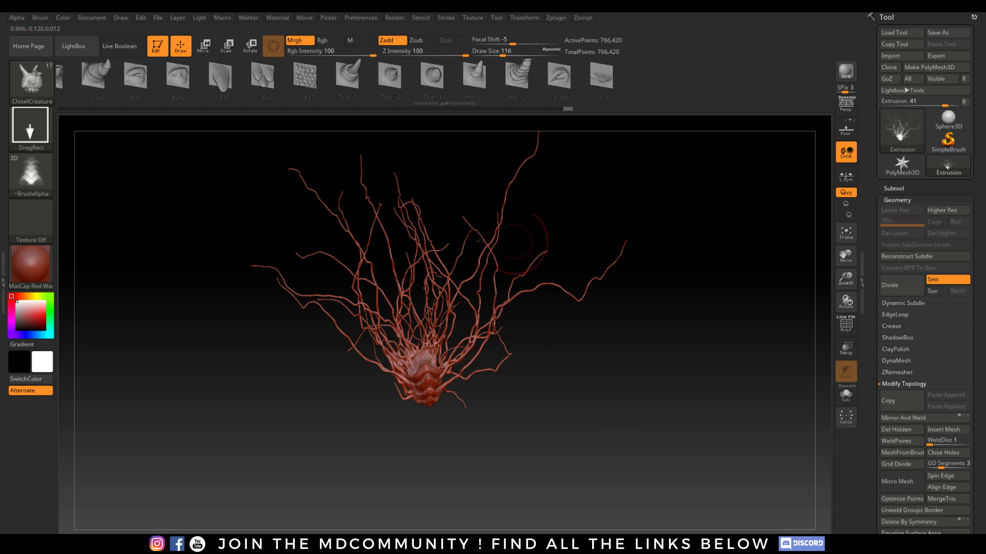
- Pre-process the current branch mesh in Decimation Master with Freeze borders enabled
click(553, 19)
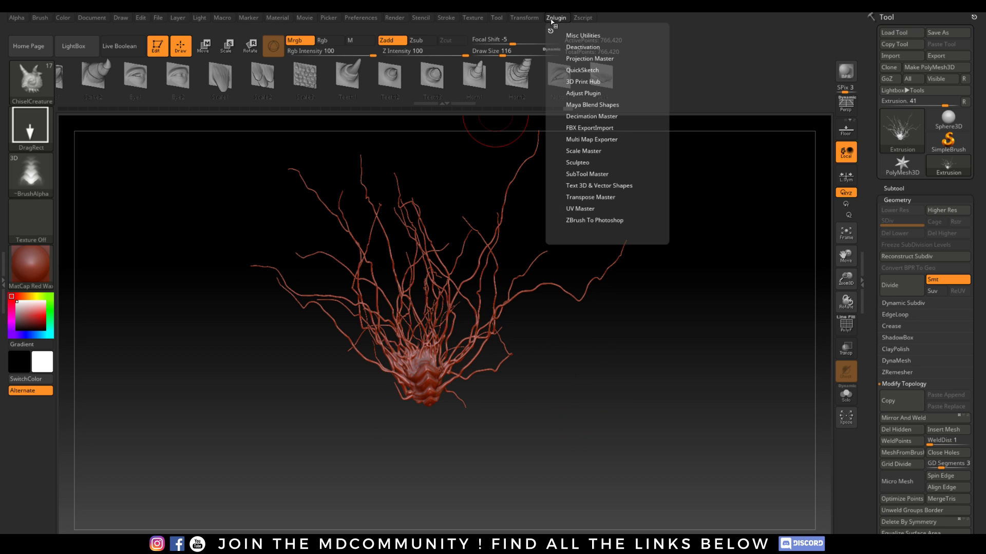
click(601, 115)
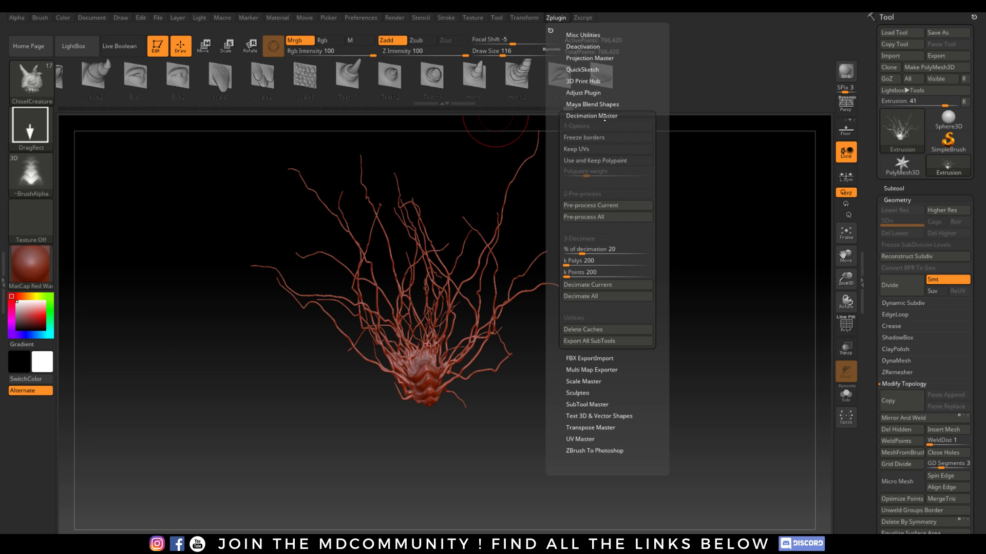
click(575, 148)
click(598, 206)
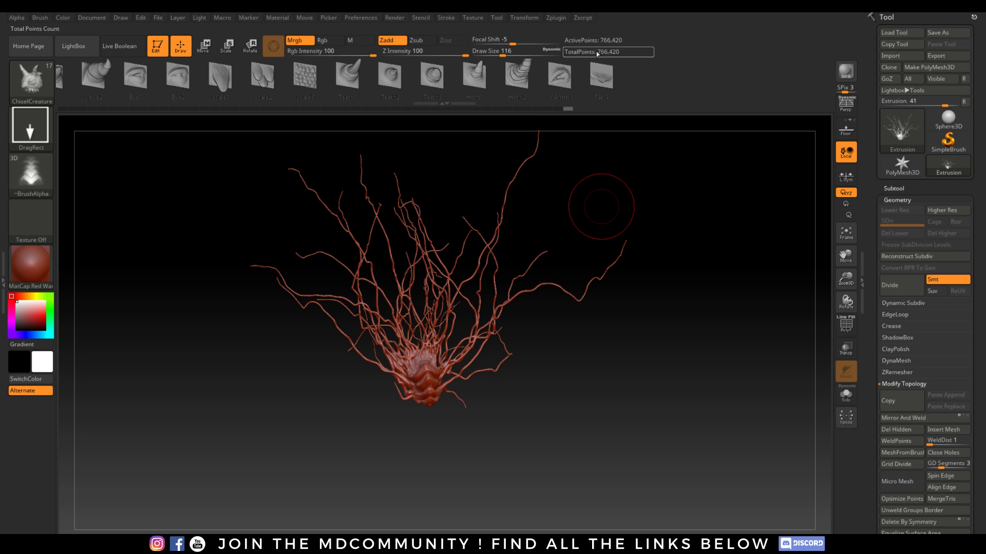
- Set the decimation percentage to 2 and decimate the current branch mesh
click(561, 22)
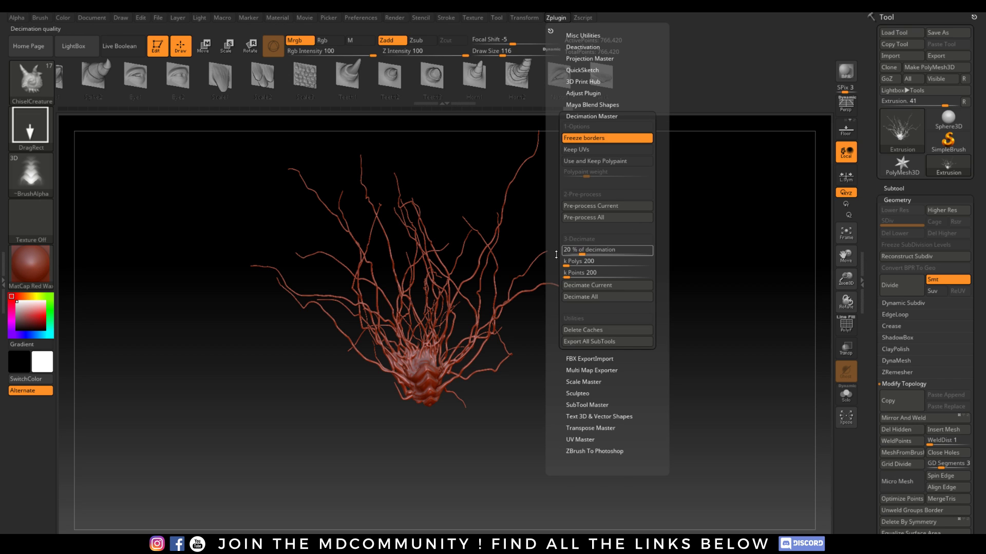
click(591, 250)
text(1)
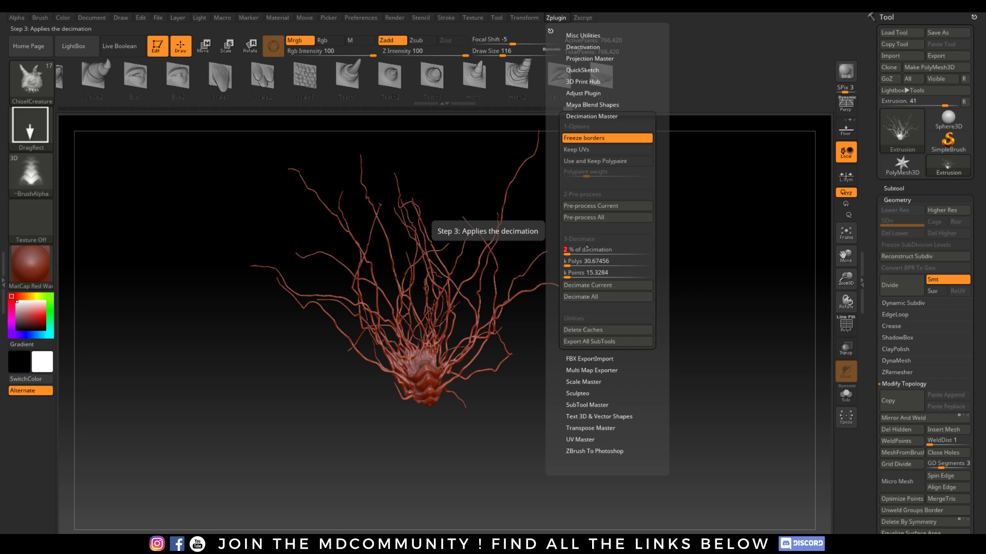
click(606, 284)
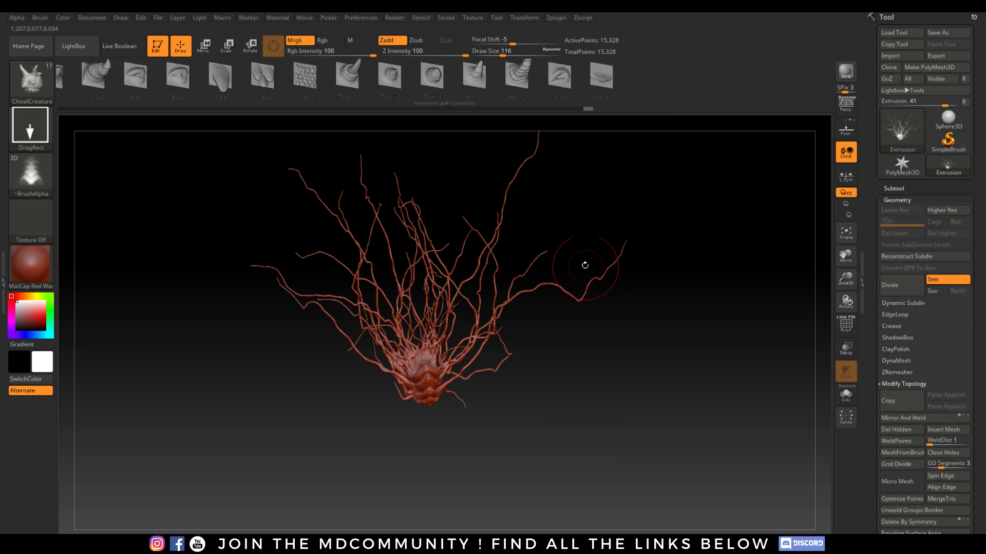
drag(547, 384, 586, 221)
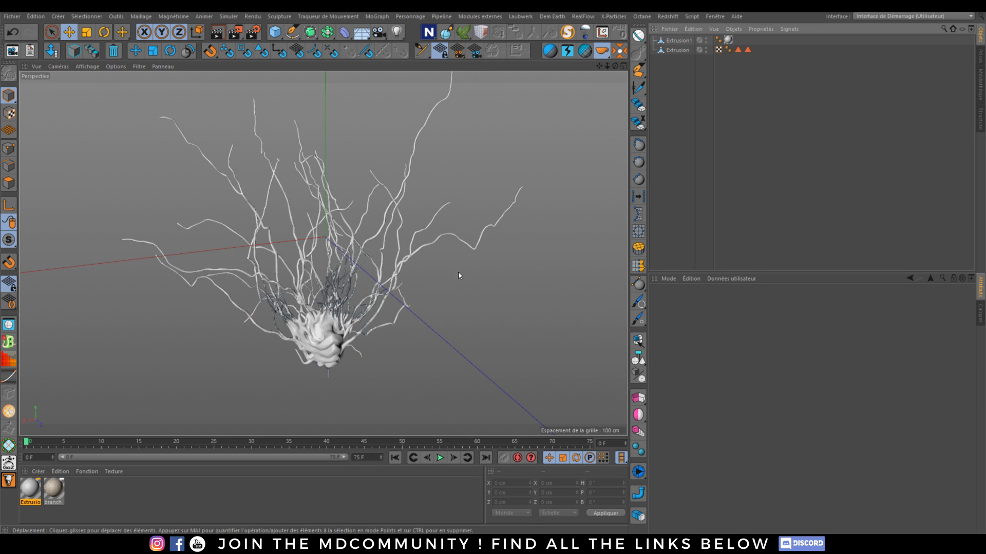
- In Cinema 4D, delete the old Extrusion object and raise Extrusion1 to a Y position of 110 cm
click(676, 49)
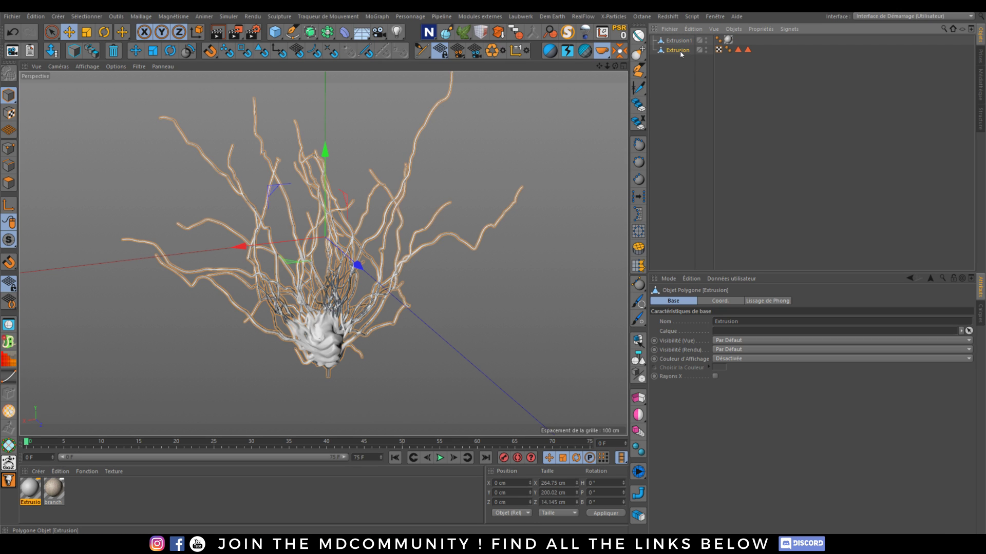
key(Delete)
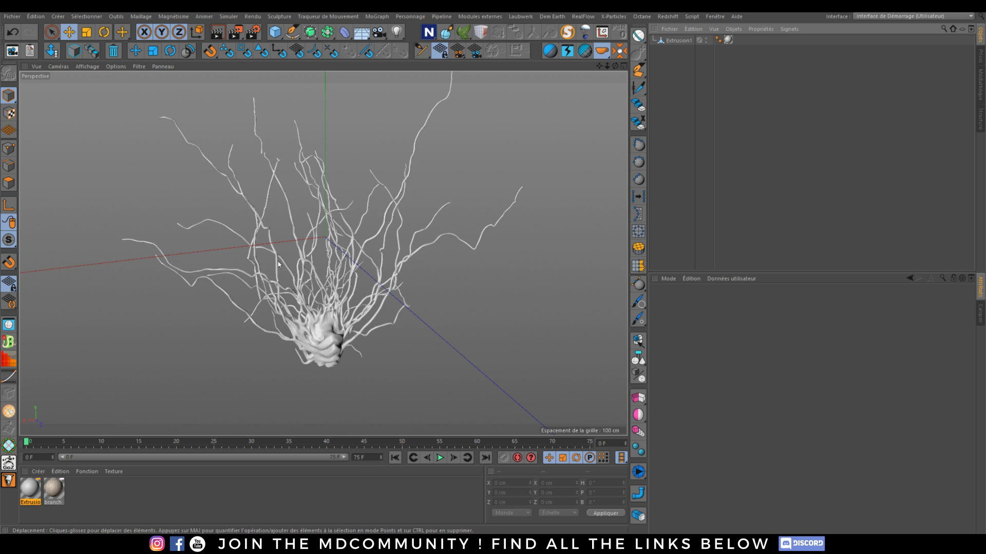
scroll(368, 347, down, 2)
alt+drag(368, 347, 502, 286)
scroll(334, 306, down, 3)
click(679, 41)
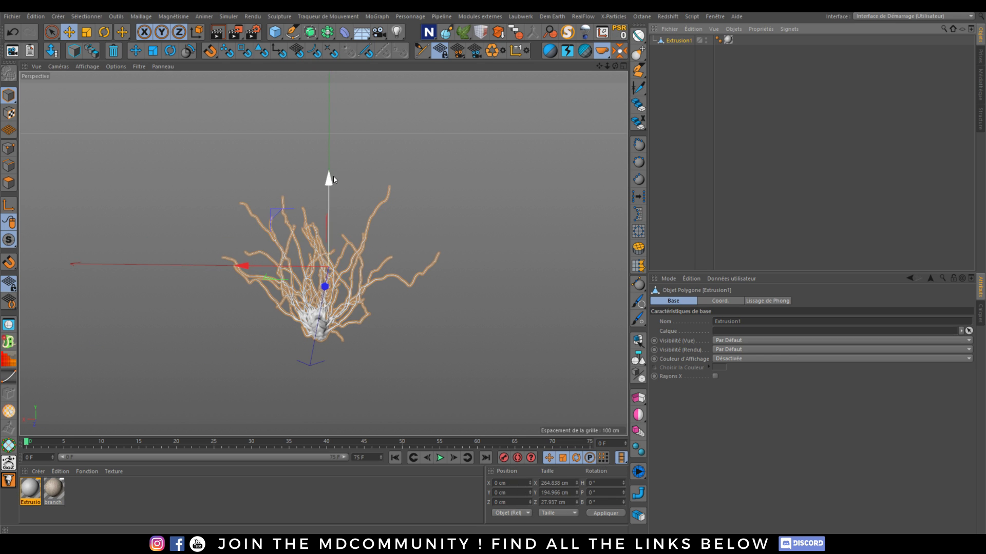
drag(339, 179, 345, 85)
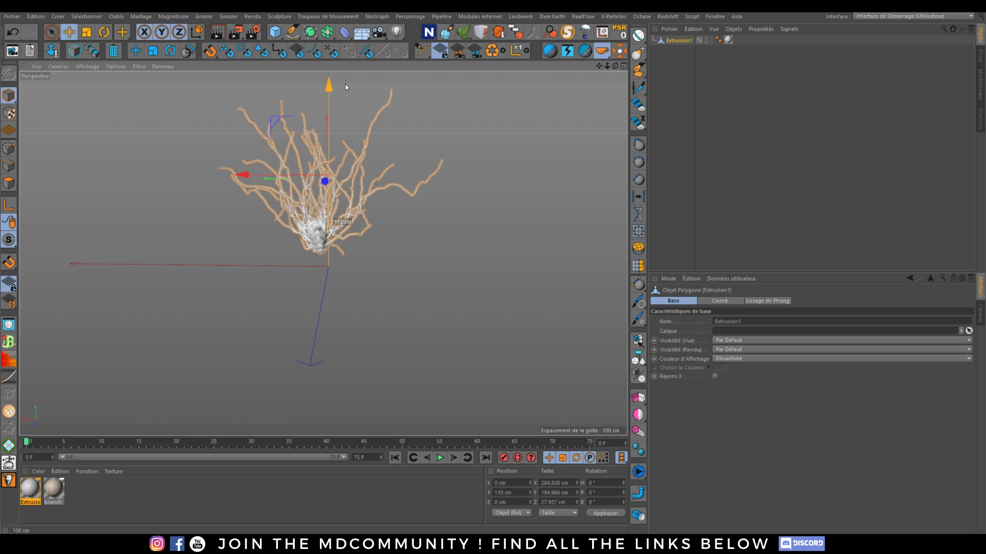
click(685, 127)
- Inspect the sculpted base up close and remove the material tag from Extrusion1
scroll(307, 190, up, 2)
scroll(310, 216, up, 2)
alt+drag(296, 259, 351, 245)
scroll(295, 259, up, 2)
alt+middle_drag(285, 289, 271, 300)
alt+drag(271, 300, 323, 305)
click(727, 40)
key(Delete)
click(679, 40)
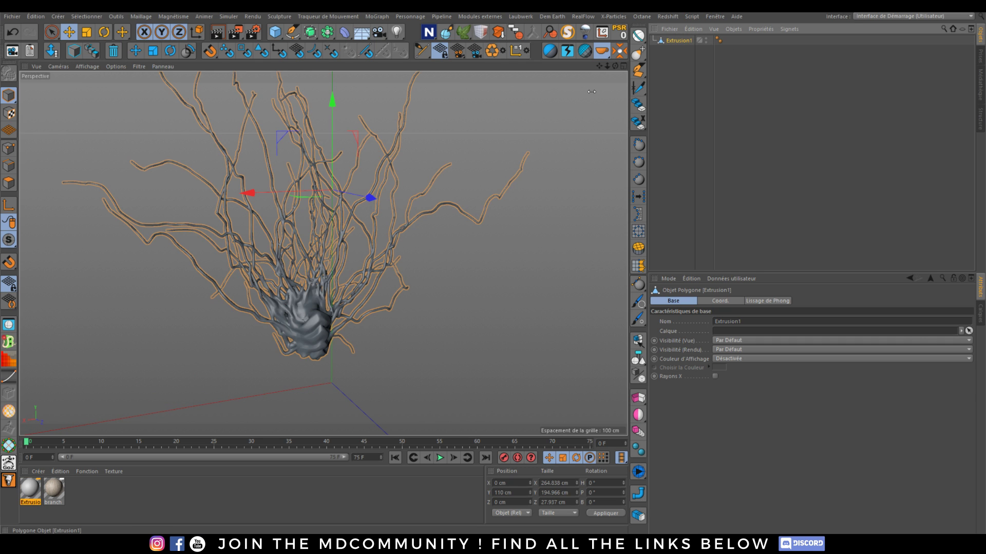
alt+drag(297, 227, 280, 257)
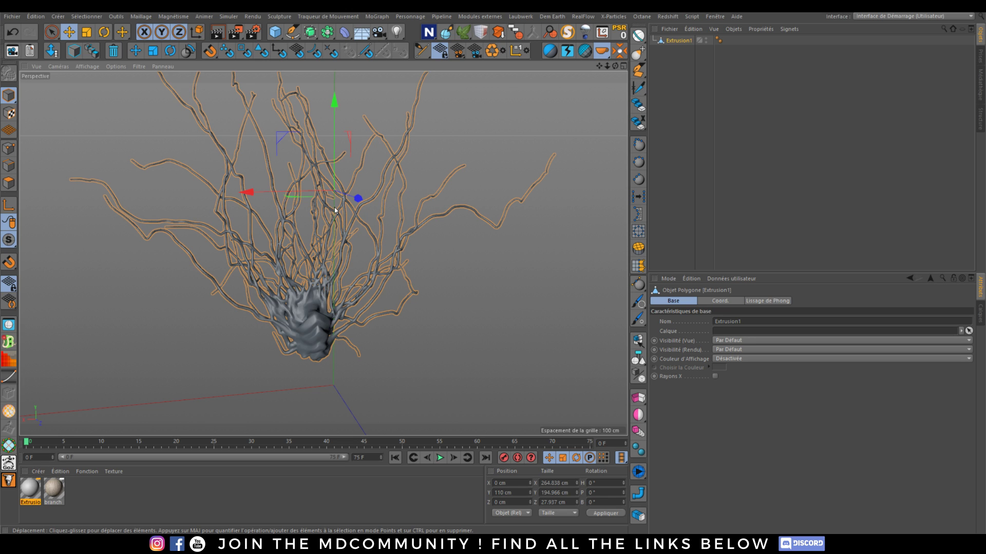
alt+drag(319, 230, 333, 243)
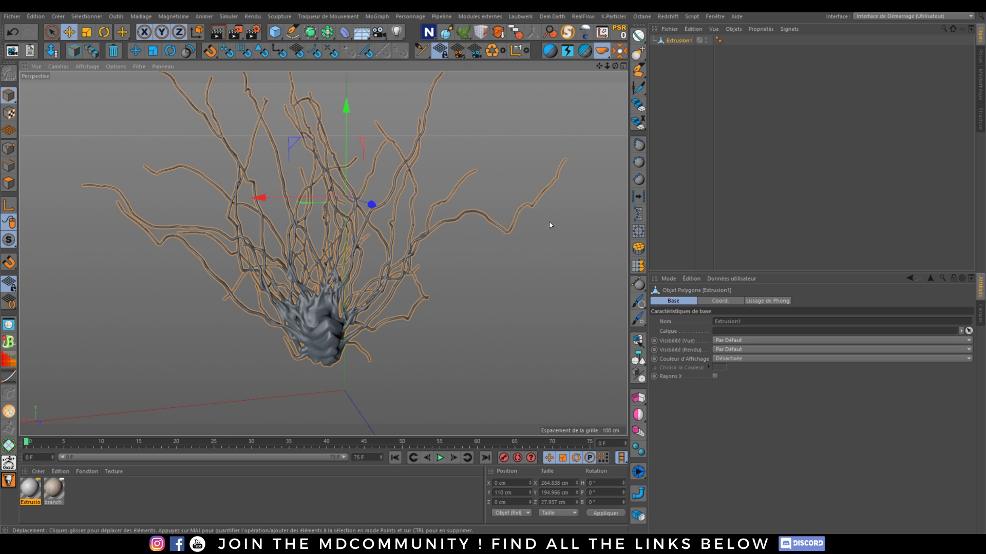
click(686, 141)
click(356, 180)
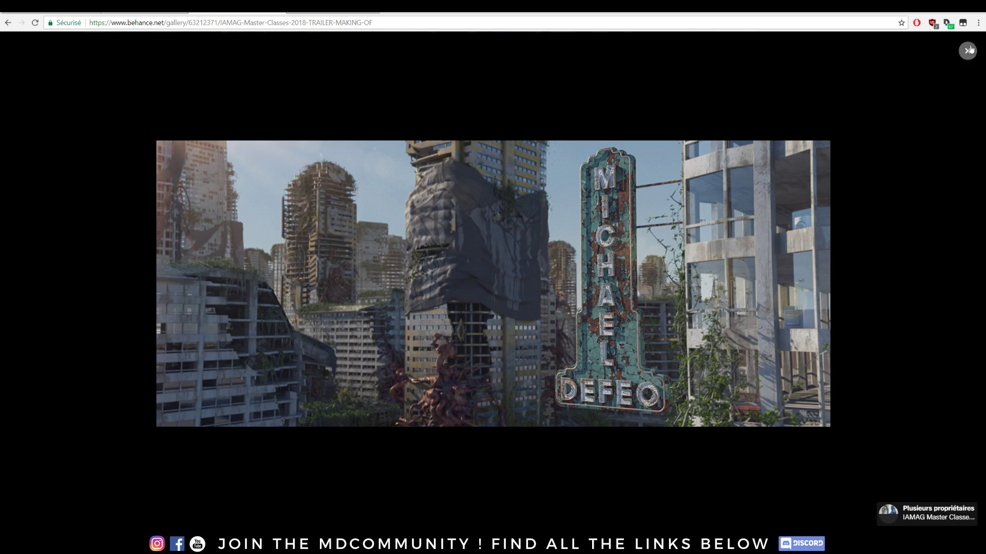
- Switch to the browser and review the organic growth shots around 01:27 and 00:52 in the IAMAG Master Classes 2018 trailer
click(972, 50)
scroll(436, 212, up, 20)
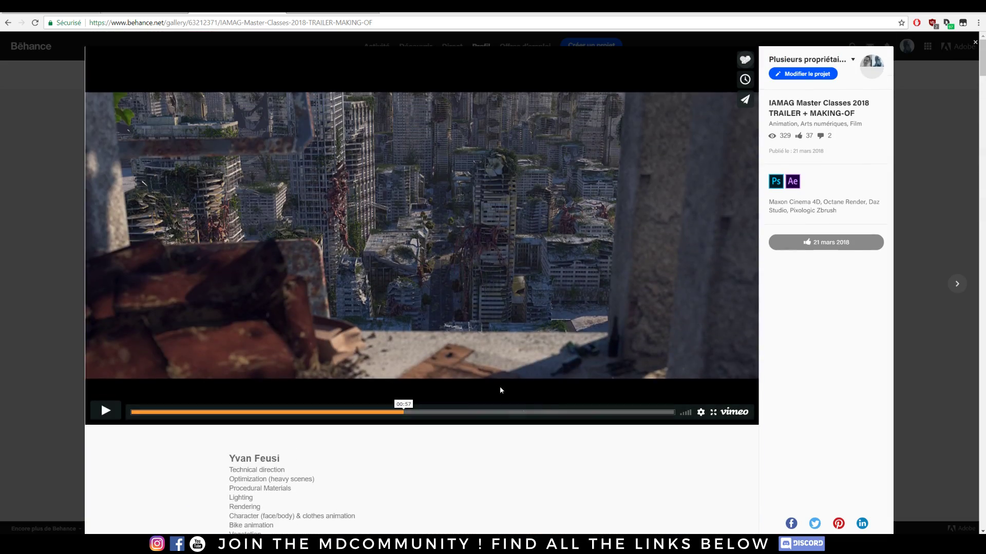
click(544, 412)
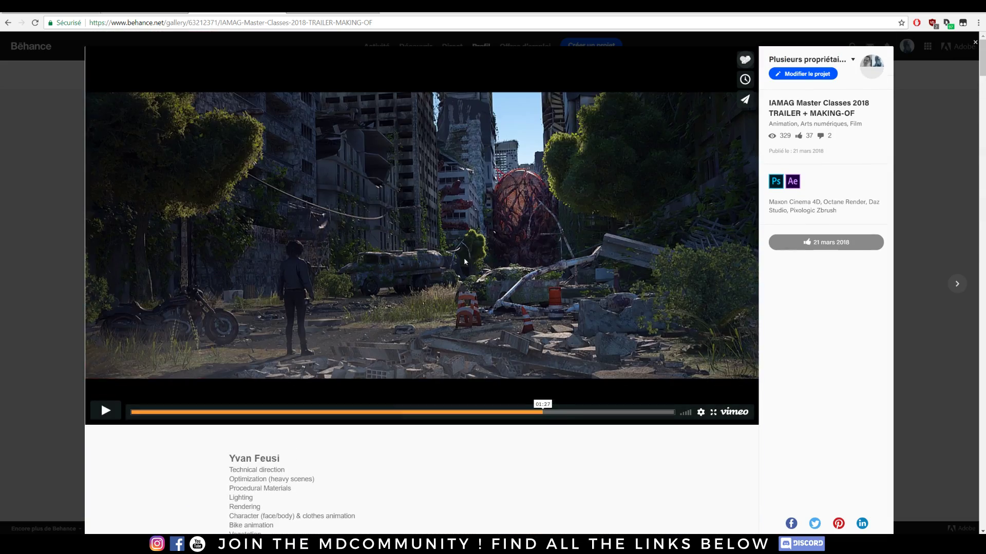
click(331, 327)
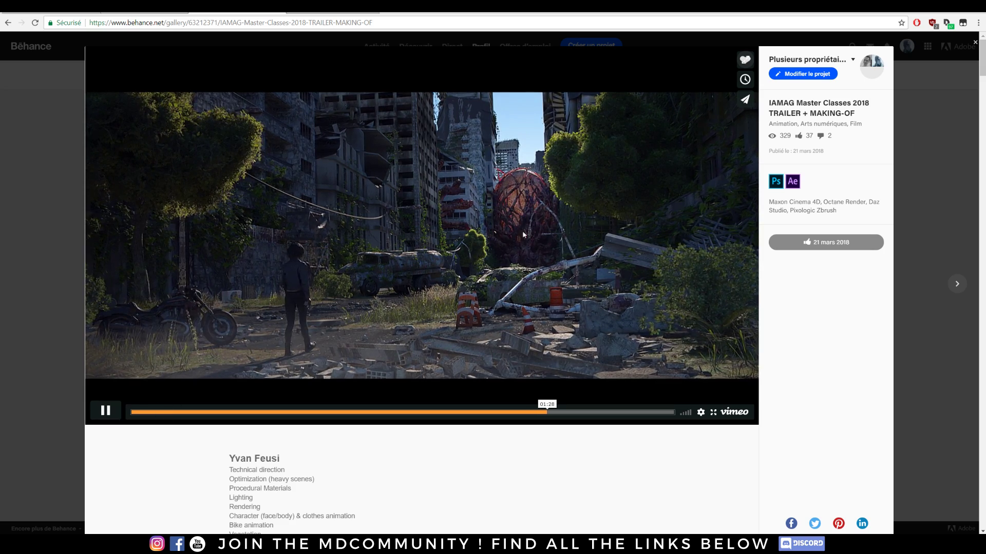
drag(503, 412, 359, 412)
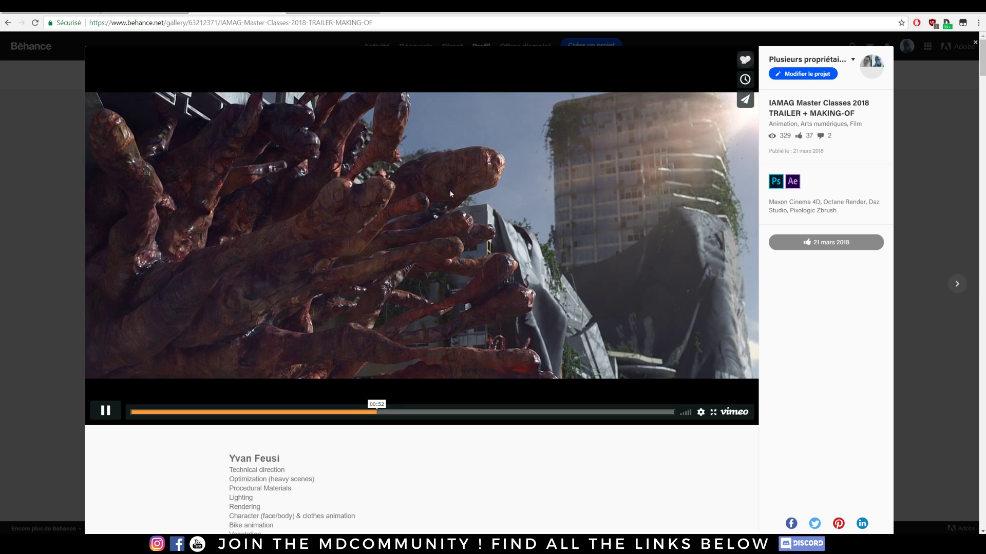
click(105, 411)
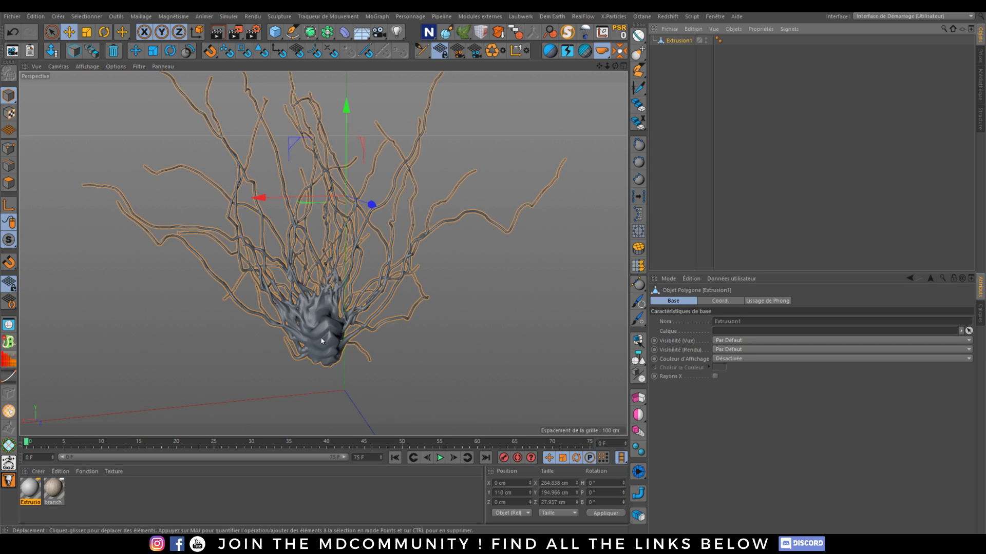
- Back in Cinema 4D, add a Displacer (Déplaceur) deformer and make it a child of Extrusion1
alt+drag(321, 338, 507, 337)
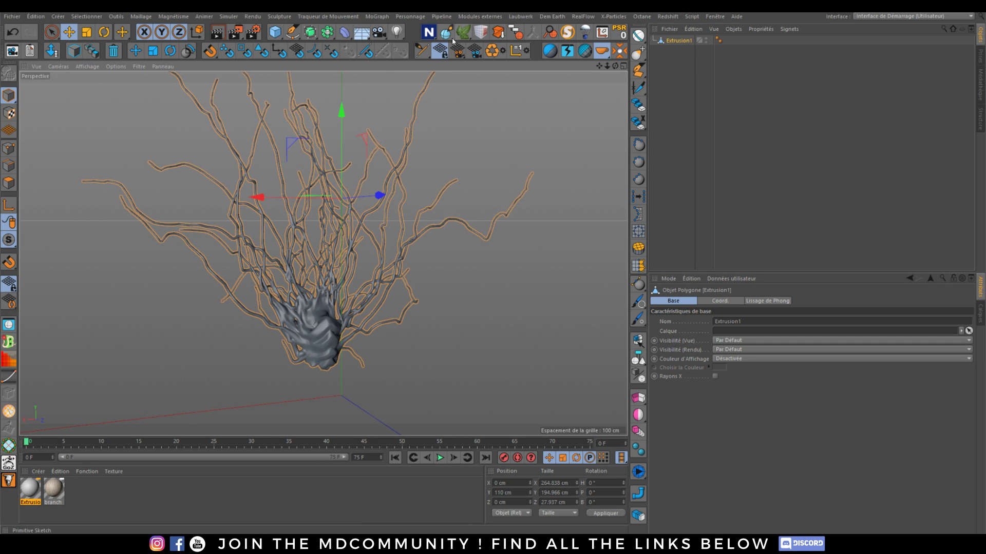
click(333, 32)
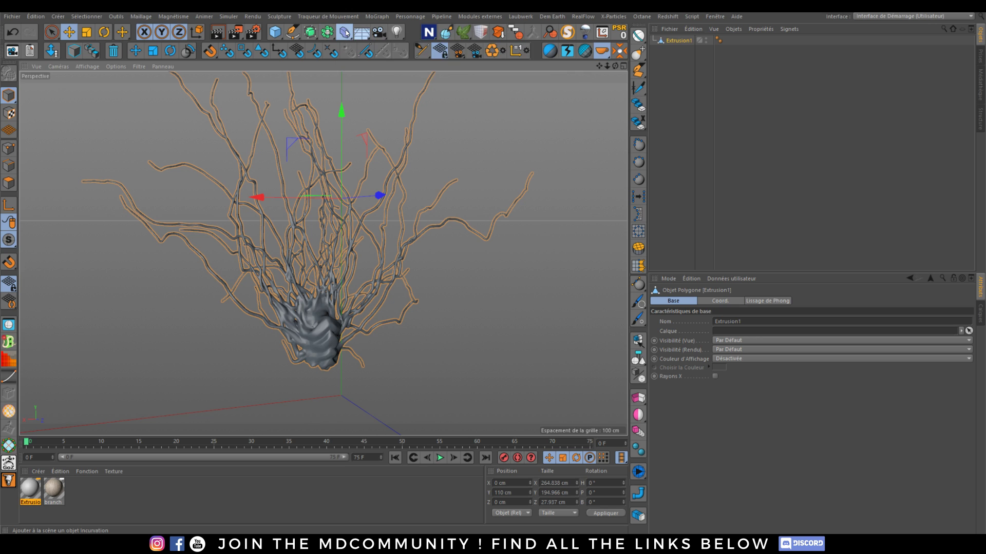
click(343, 32)
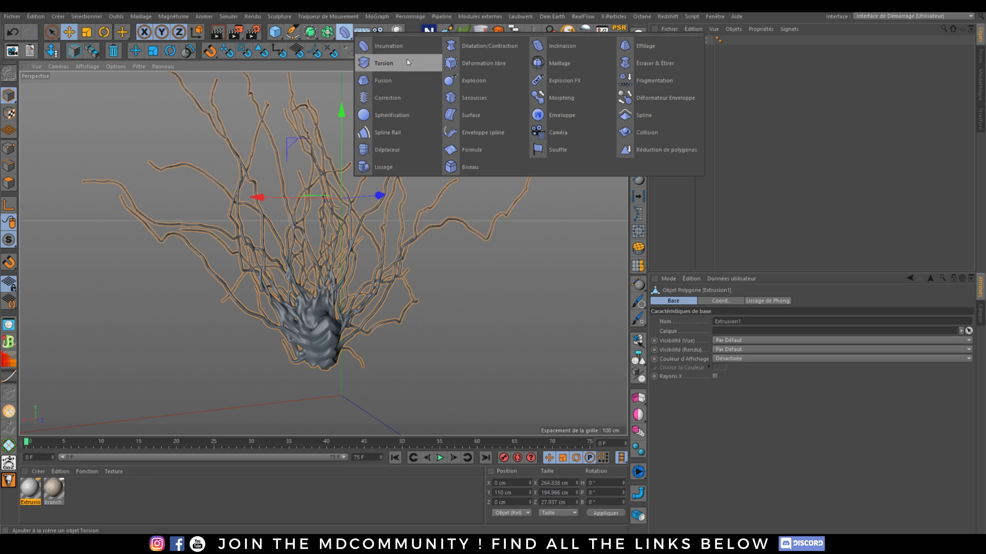
click(392, 148)
drag(678, 42, 676, 43)
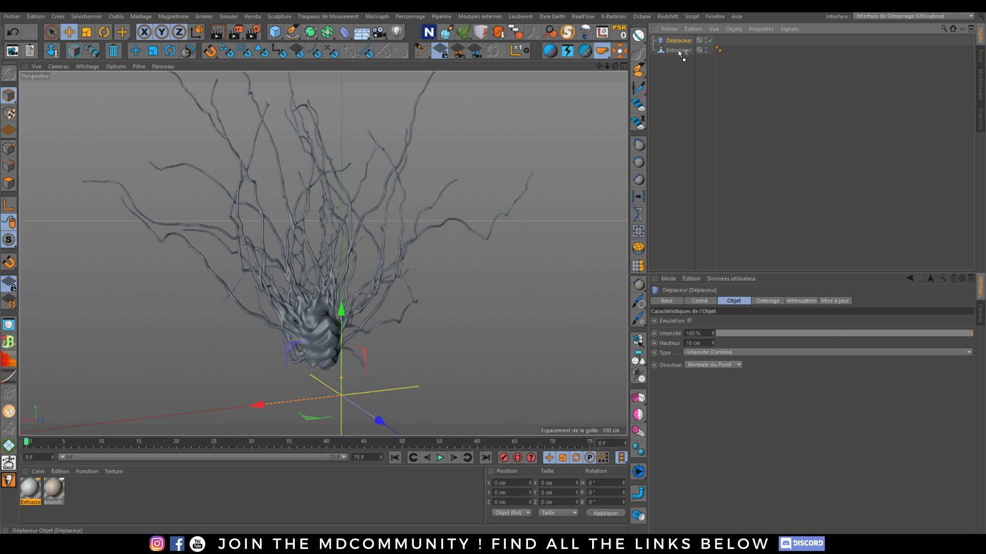
- Assign a Noise (Bruit) shader to the Displacer's shading channel
click(767, 301)
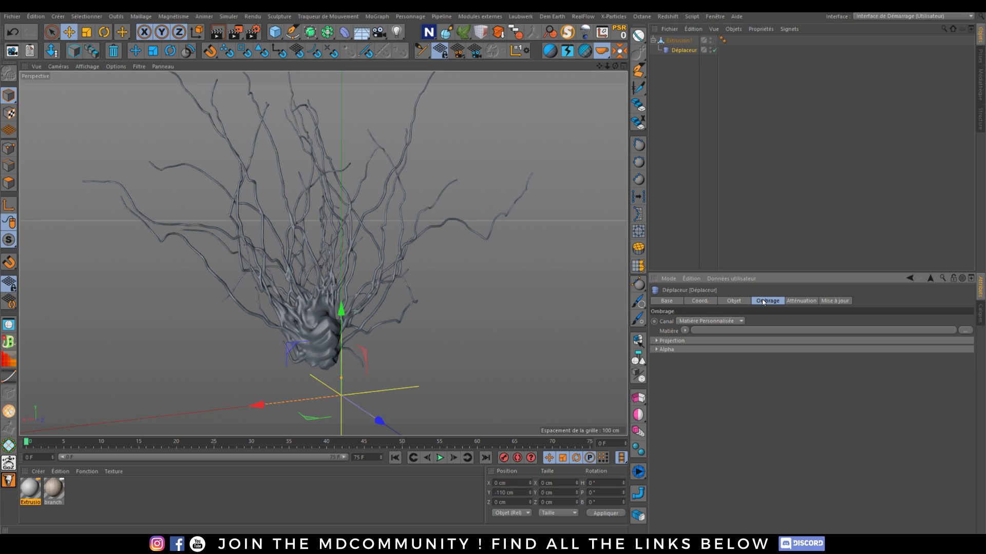
click(684, 330)
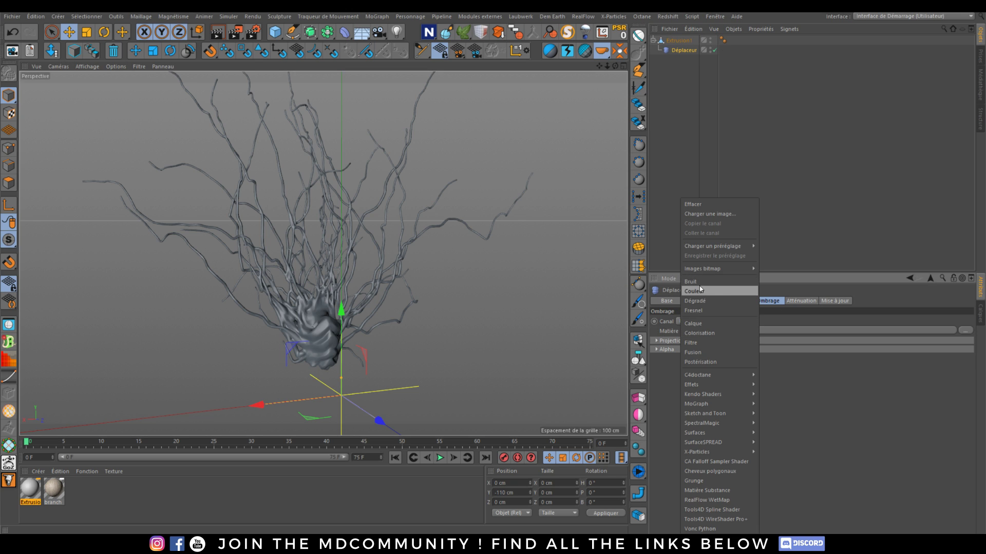
click(745, 281)
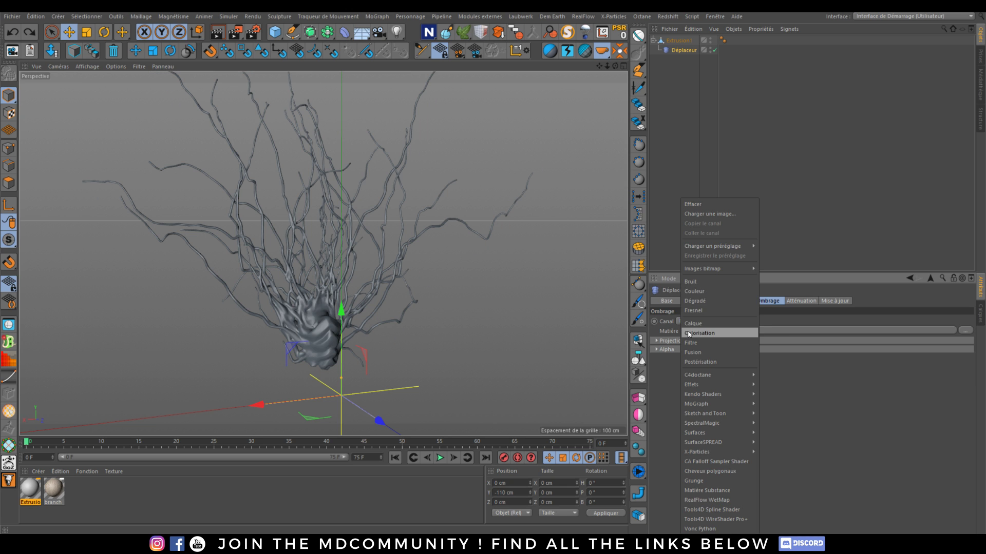
click(685, 330)
click(701, 285)
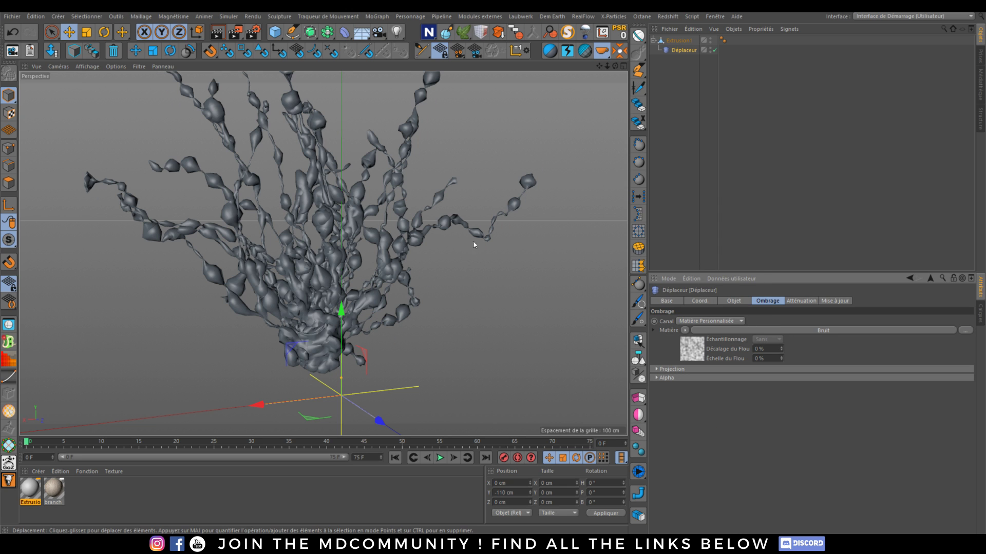
- Try a high contrast on the Displacer's Noise shader, and set the contrast to -21 %
click(799, 329)
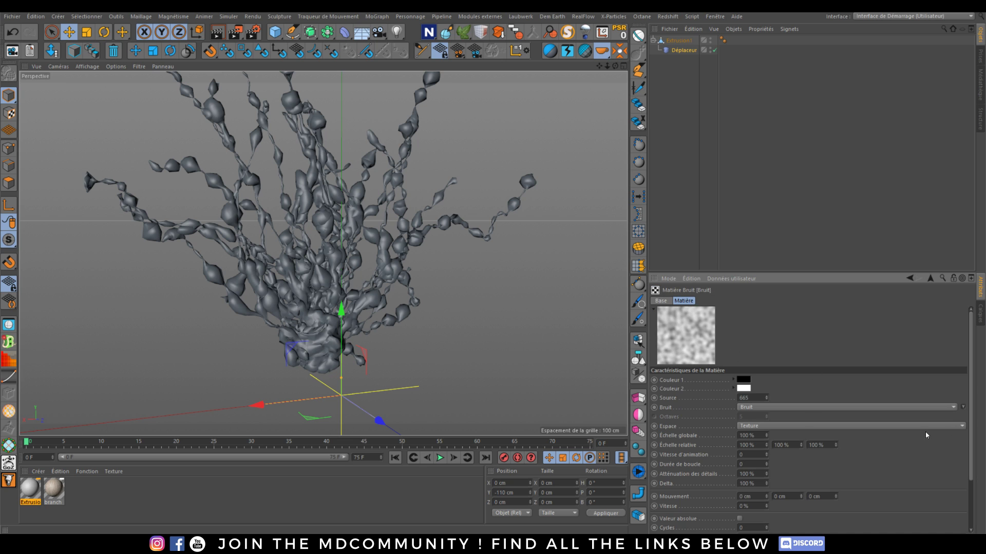
drag(971, 381, 970, 428)
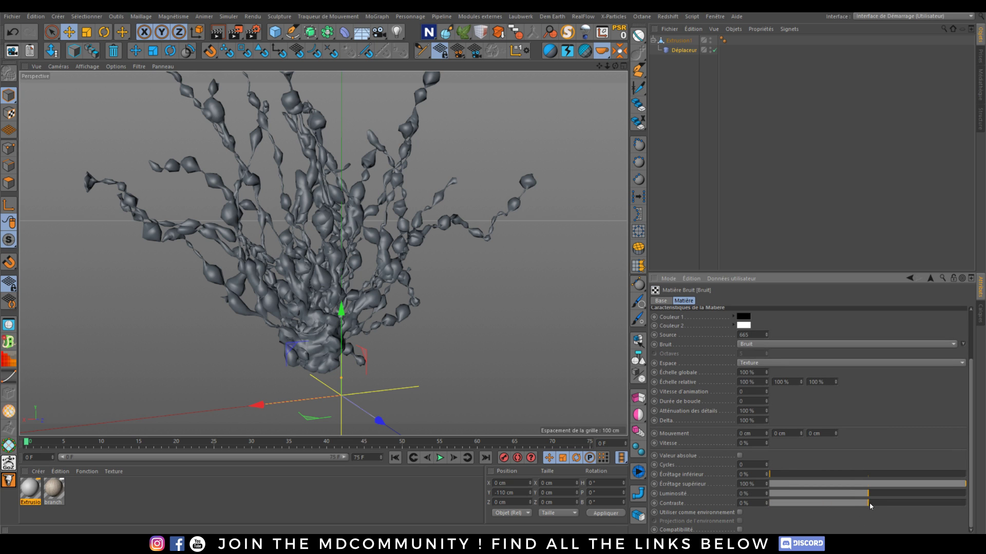
drag(891, 503, 939, 506)
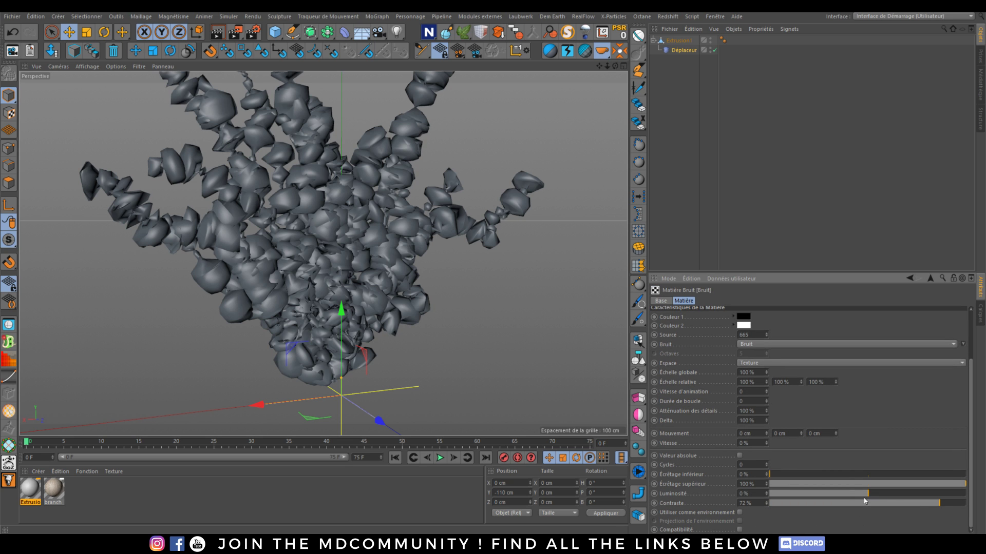
drag(869, 506, 847, 504)
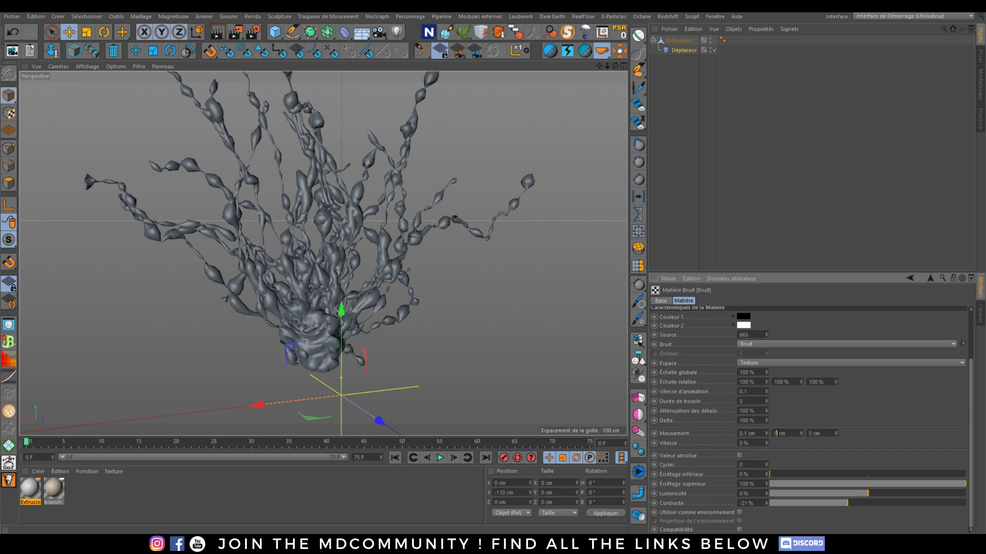
- Set the noise movement to 0.1 cm on all axes and its speed to 1 %, and preview the animation
text(.1)
click(812, 434)
text(.1)
click(753, 443)
text(1)
key(Return)
click(440, 457)
click(440, 457)
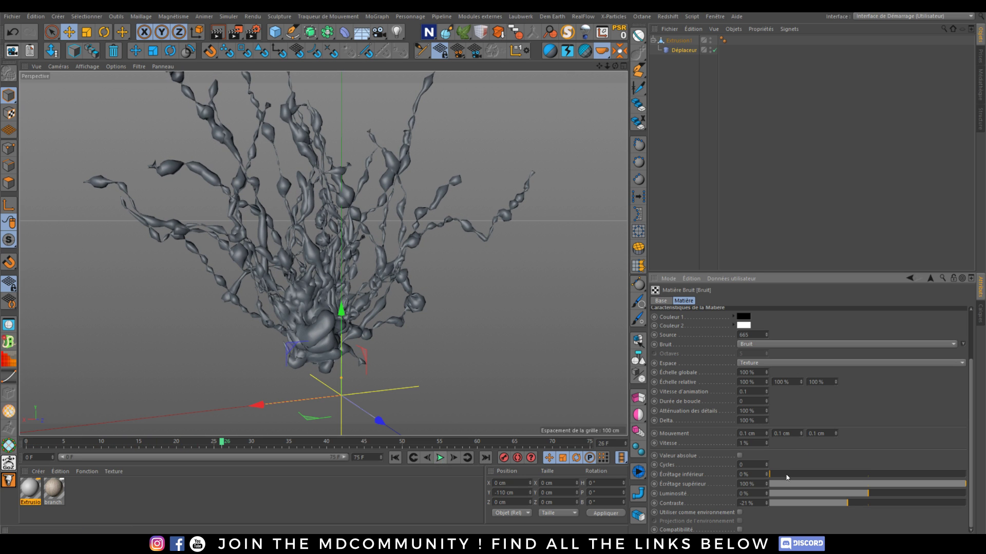
- Set the noise's movement speed to 0.1 % and replay the animation from the first frame
click(753, 443)
text(0.1)
key(Return)
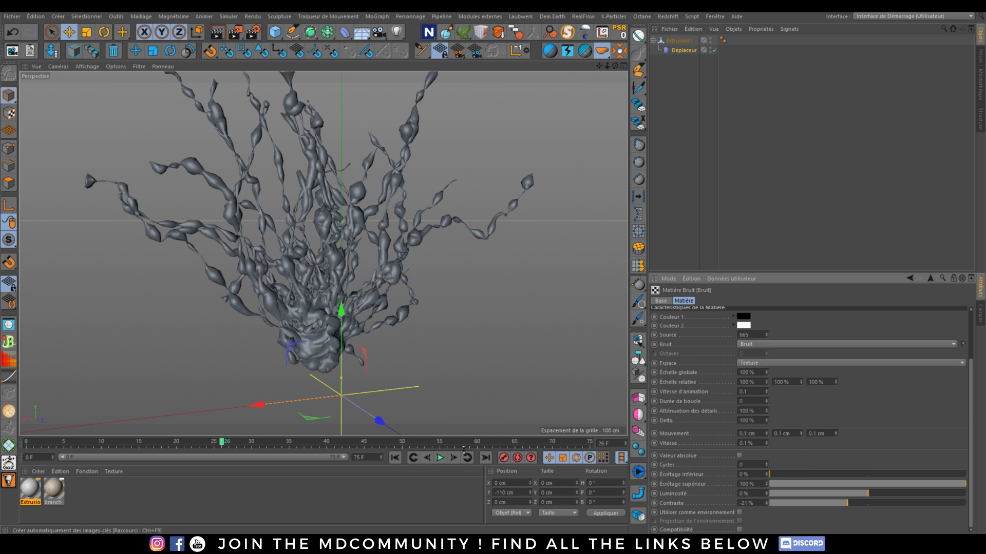
click(395, 458)
click(440, 457)
click(440, 457)
- Set the Displacer's height to 1 cm and play the animation from the first frame
click(683, 50)
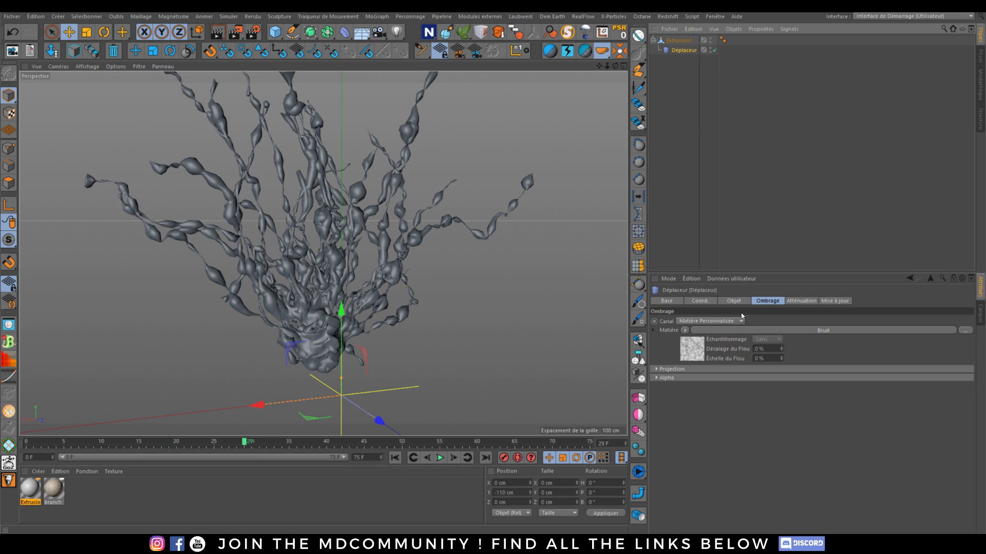
click(729, 301)
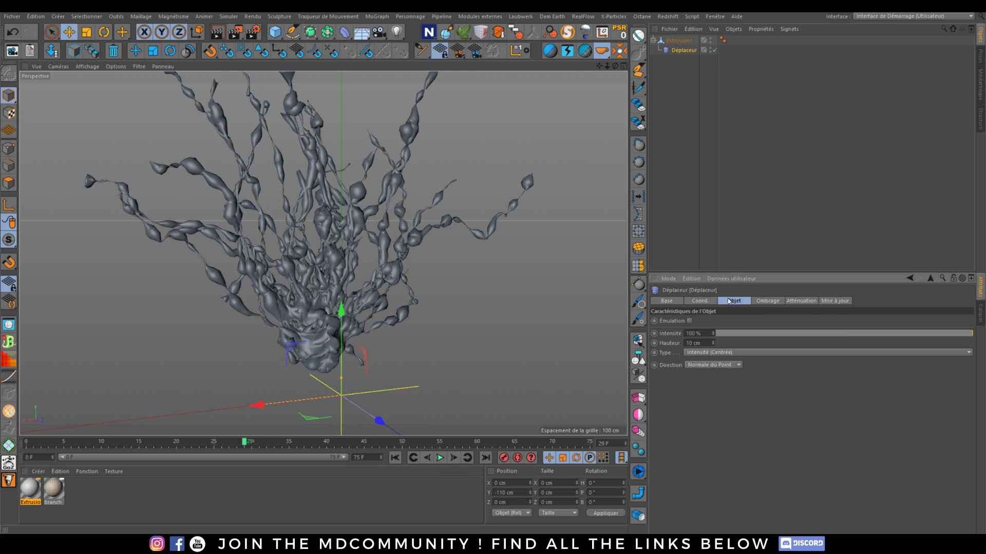
click(713, 346)
click(713, 346)
click(713, 346)
click(713, 346)
click(713, 346)
click(712, 346)
click(713, 346)
click(712, 346)
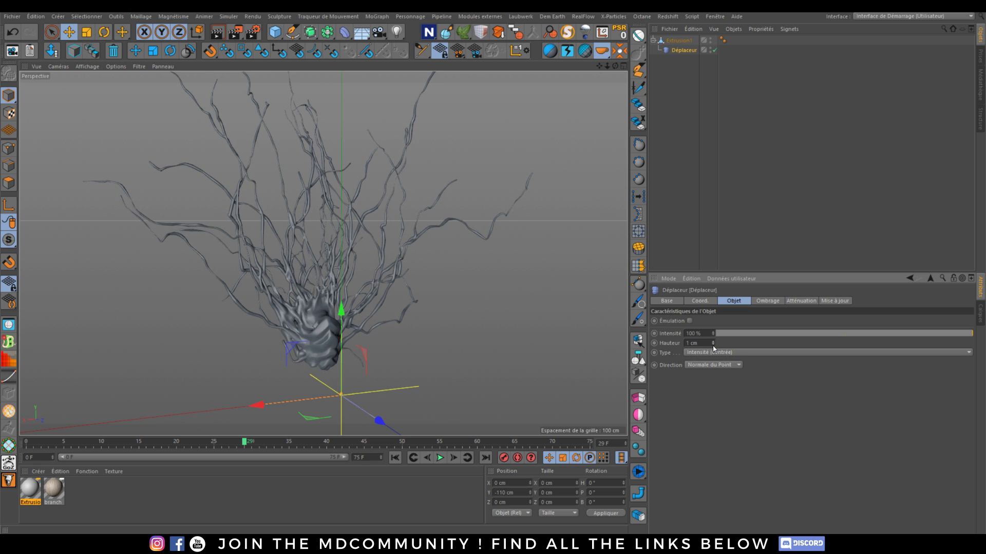
click(713, 345)
click(713, 342)
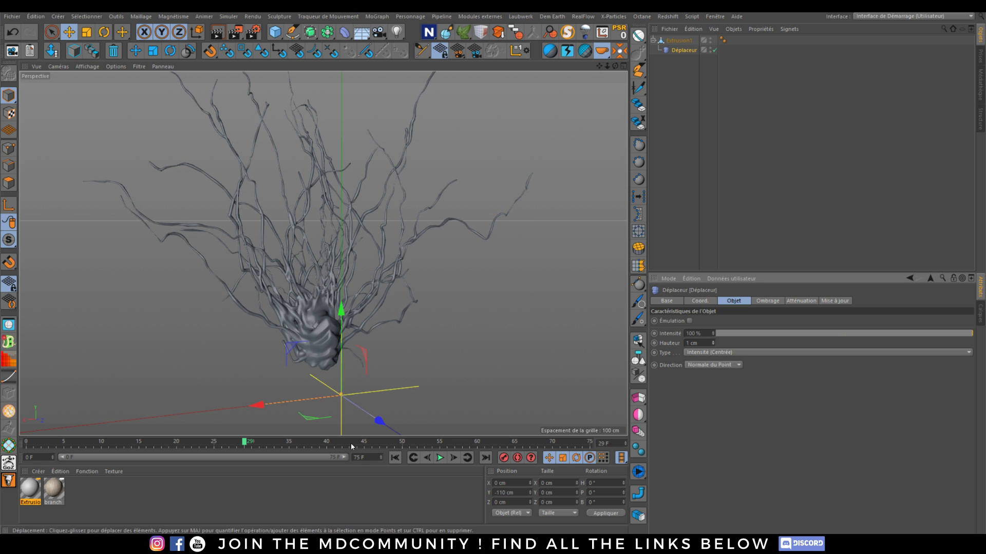
click(394, 457)
click(439, 457)
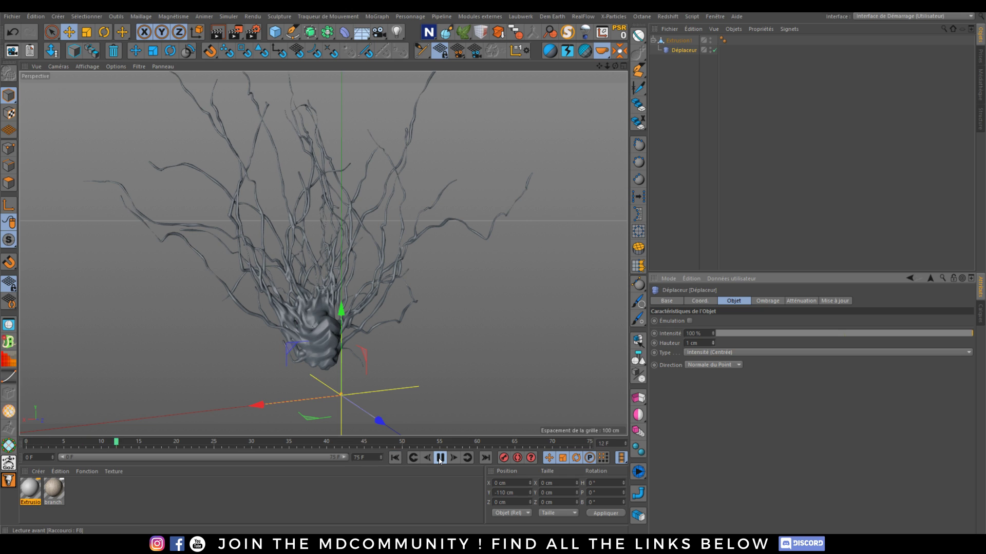
click(440, 457)
- Set the Displacer's height to 2 cm and check the branch deformation across the animation, including up close
click(713, 342)
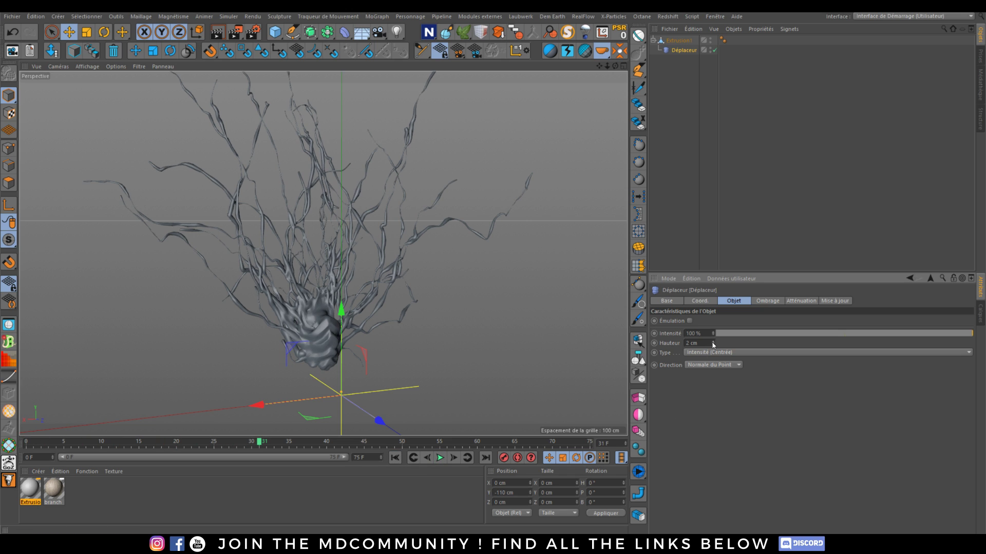
click(440, 457)
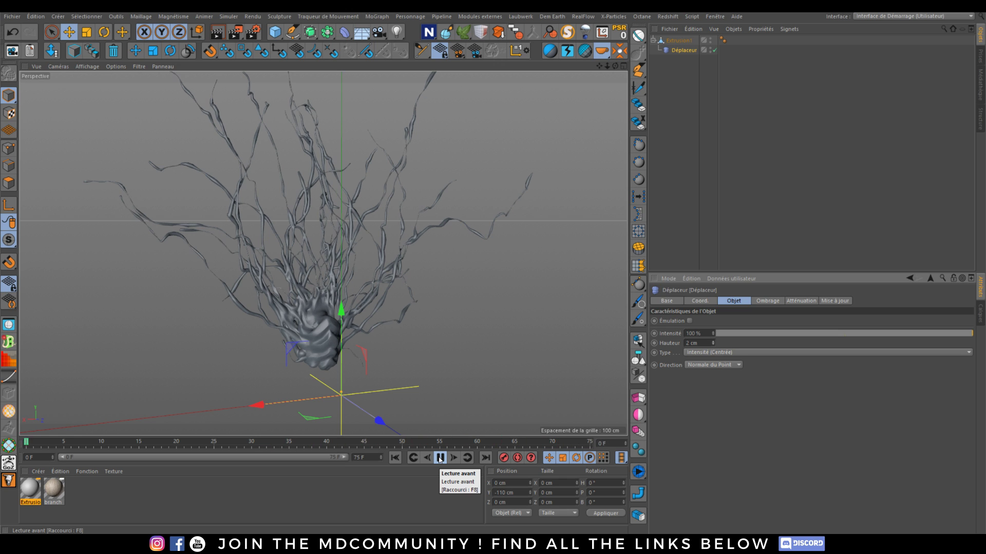
click(440, 458)
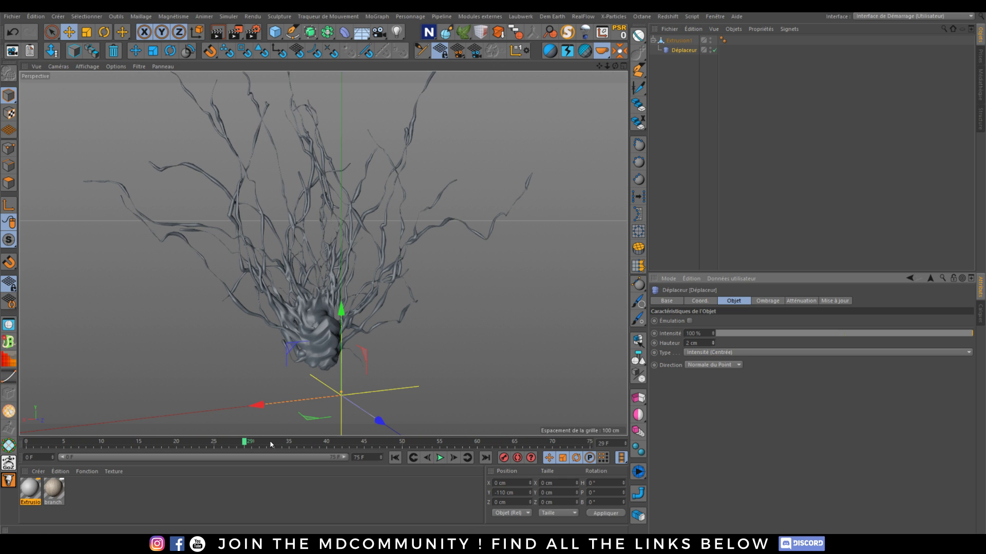
drag(279, 446, 537, 444)
drag(607, 444, 316, 419)
scroll(393, 194, up, 10)
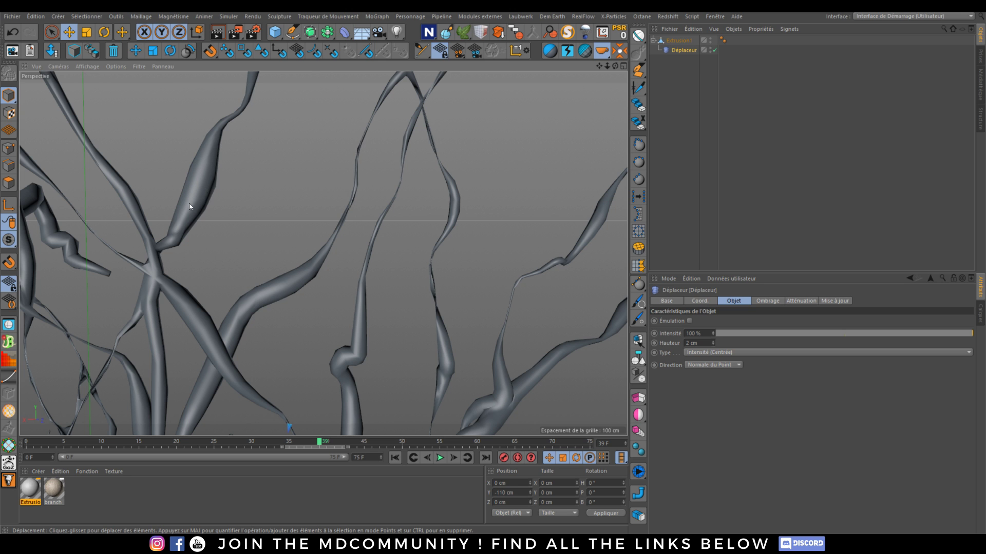
scroll(202, 200, down, 10)
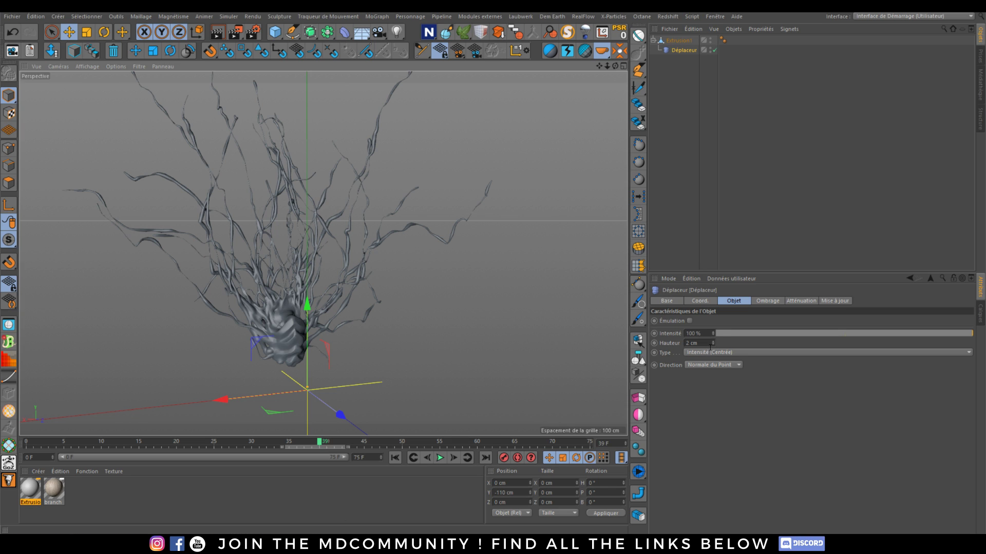
- Set the Displacer's height to 1 cm, inspect the branches from other angles and scrub back to frame 0
click(713, 344)
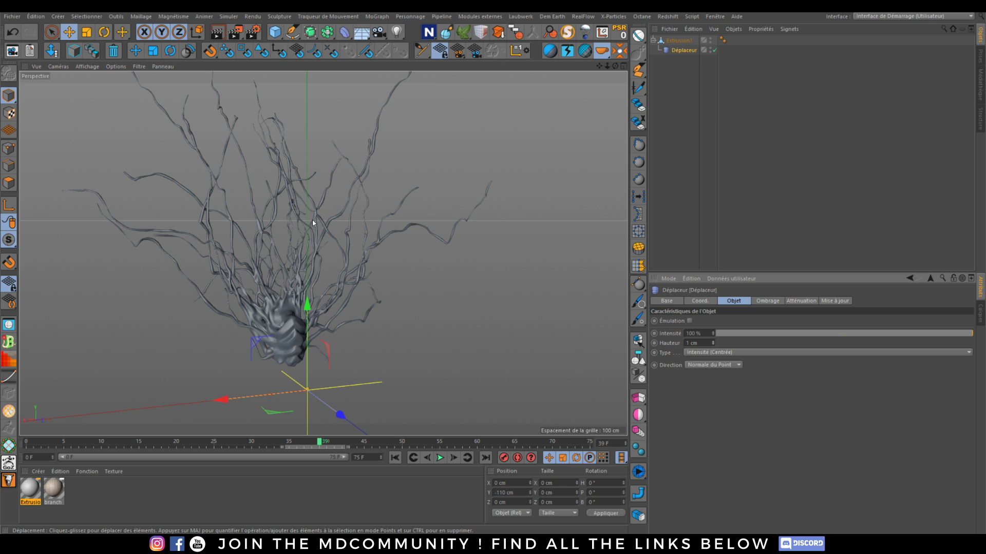
alt+drag(297, 334, 241, 362)
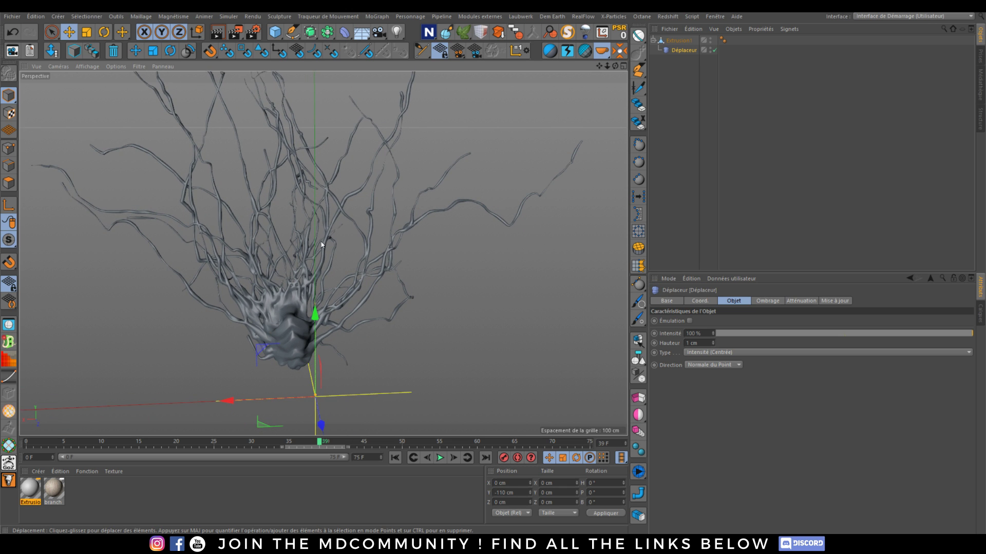
alt+right_drag(340, 245, 281, 274)
alt+drag(282, 274, 298, 276)
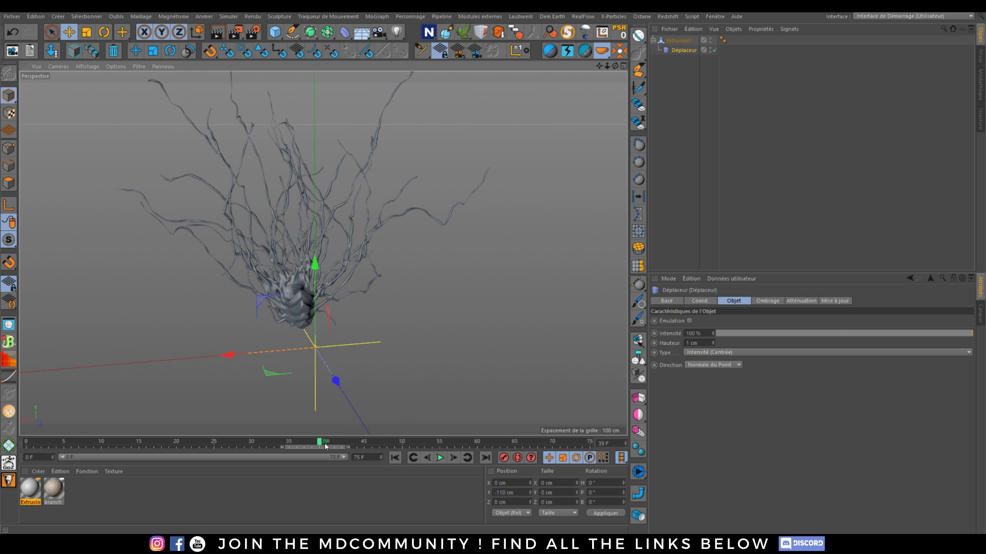
drag(325, 446, 26, 441)
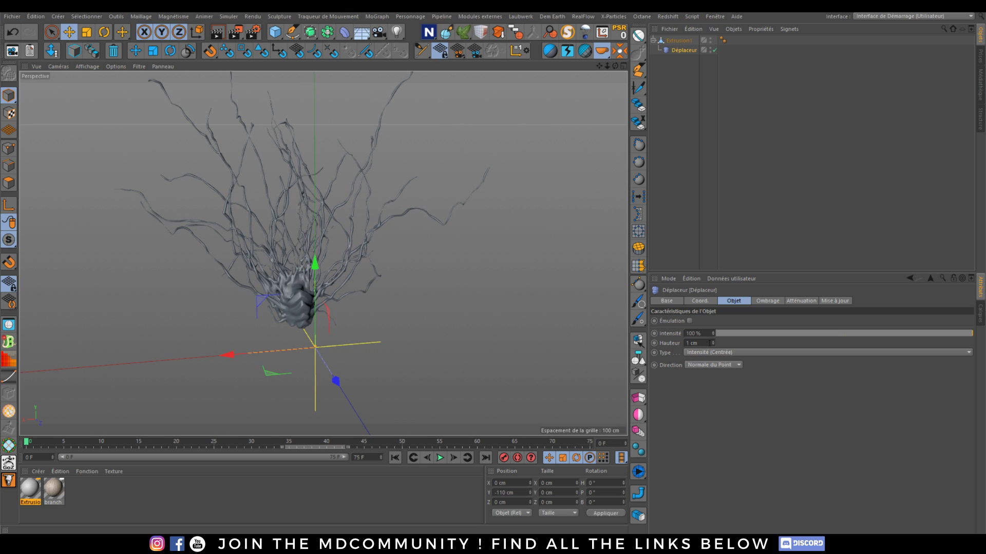
- Set the Displacer's height to 5 cm and limit it with a Sphere falloff centred around the base of the branches
drag(712, 343, 712, 339)
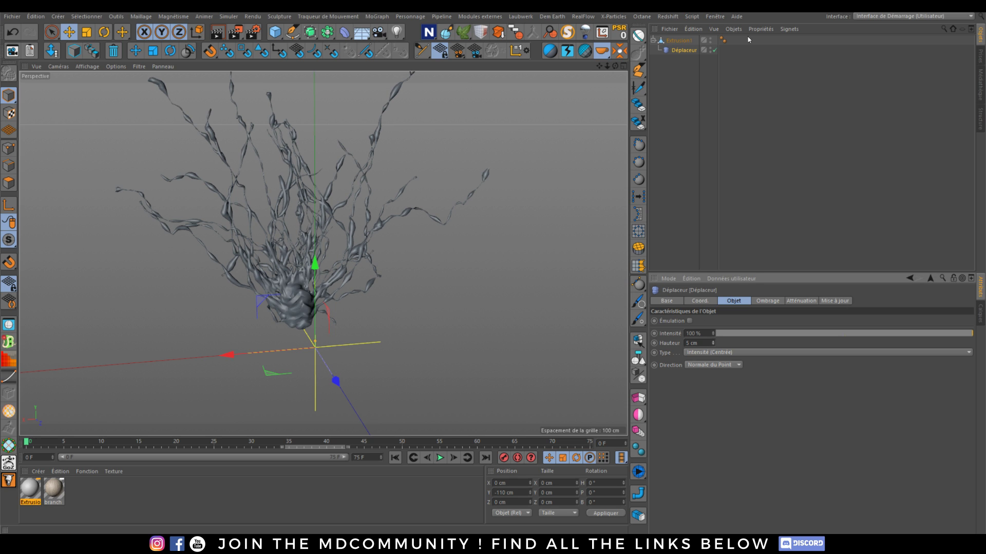
click(800, 301)
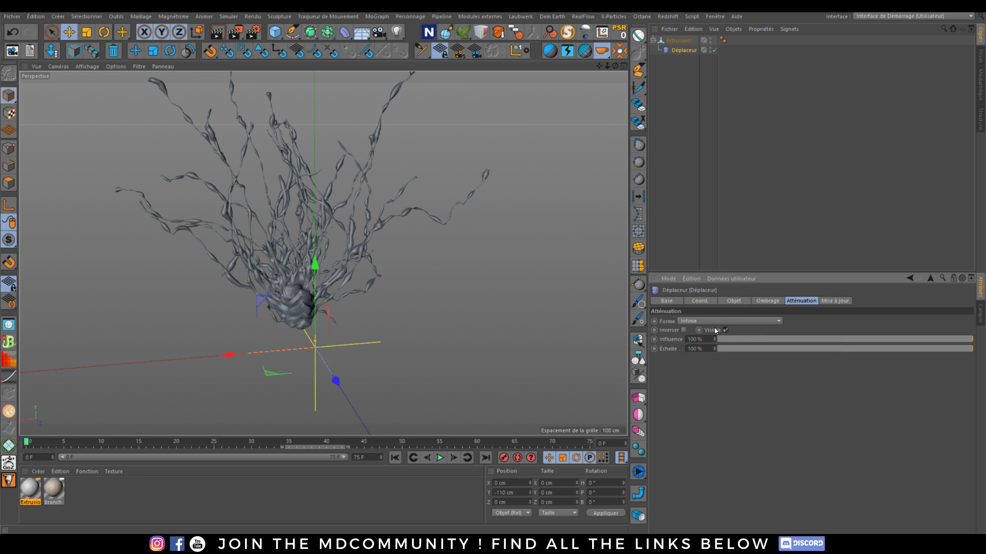
click(739, 321)
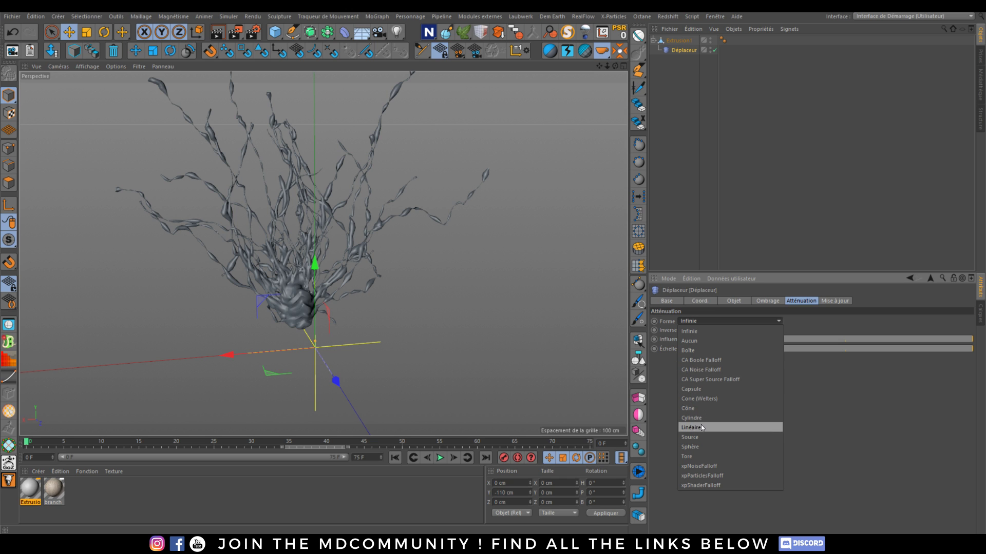
click(699, 446)
drag(315, 266, 316, 249)
drag(252, 328, 239, 328)
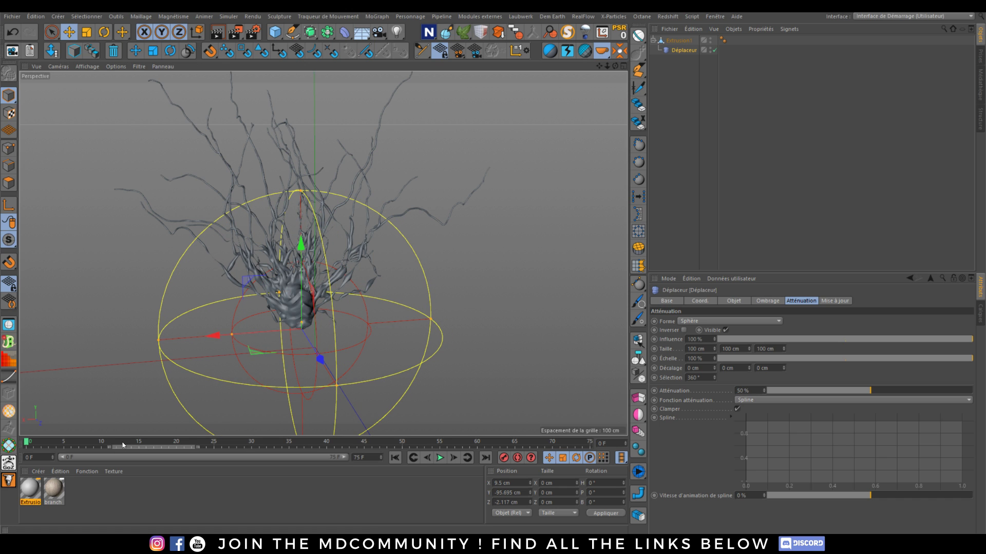
- Preview the spherical falloff along the timeline and raise its attenuation to about 70 %
drag(120, 445, 24, 442)
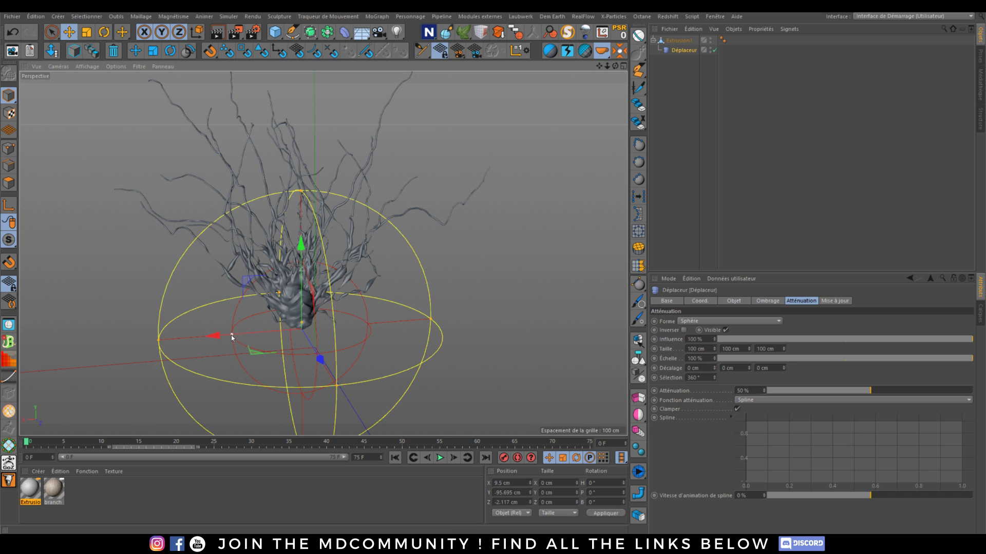
drag(231, 334, 260, 333)
drag(97, 442, 27, 442)
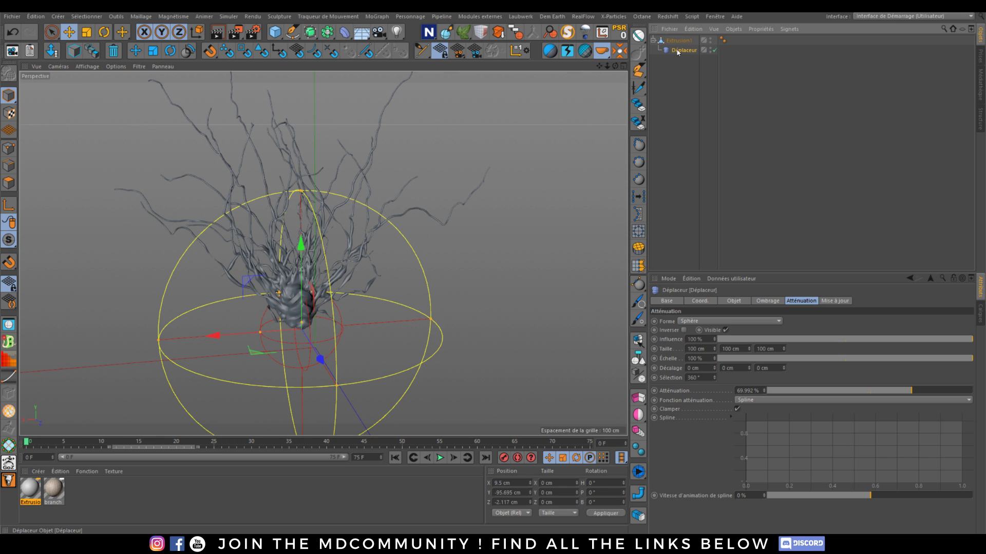
- Hide the Displacer in the viewport, delete it from the Extrusion1 object and view the bare ivy mesh
click(686, 152)
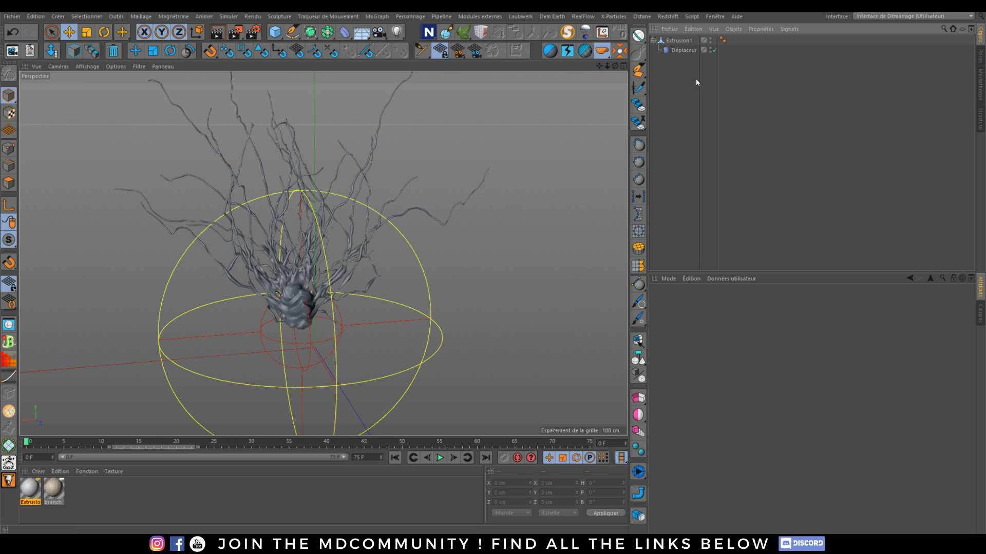
double_click(710, 49)
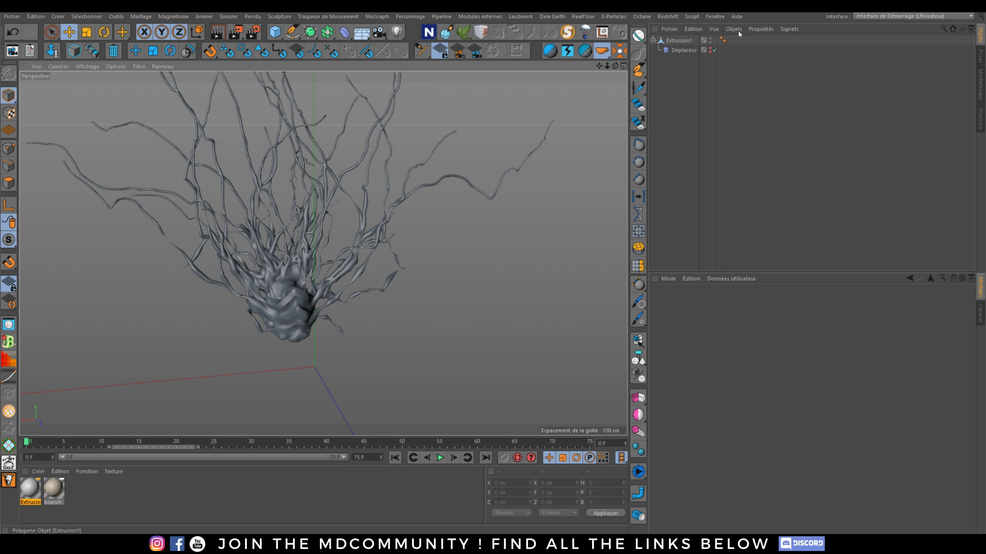
click(692, 49)
key(Delete)
alt+middle_drag(281, 285, 349, 324)
alt+drag(396, 351, 345, 334)
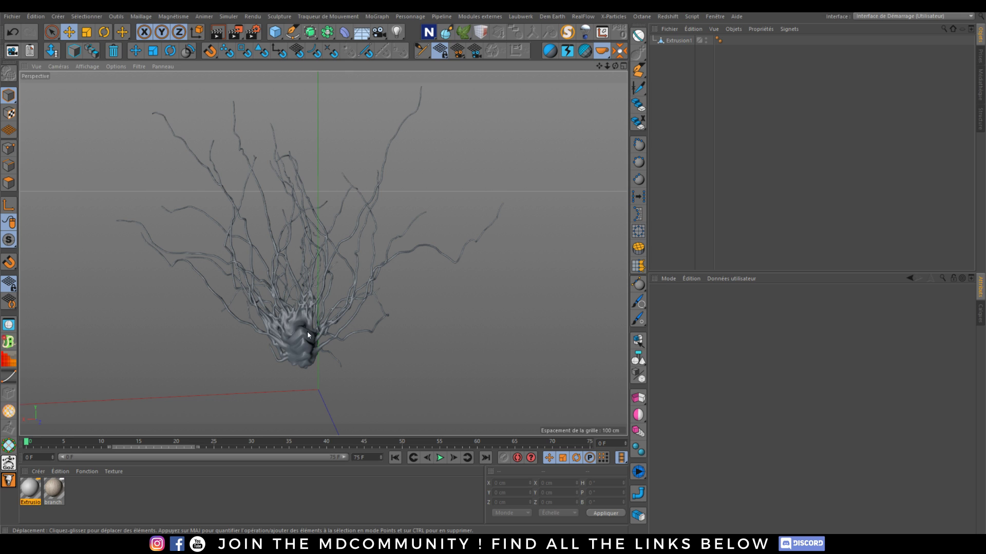
alt+drag(308, 332, 297, 341)
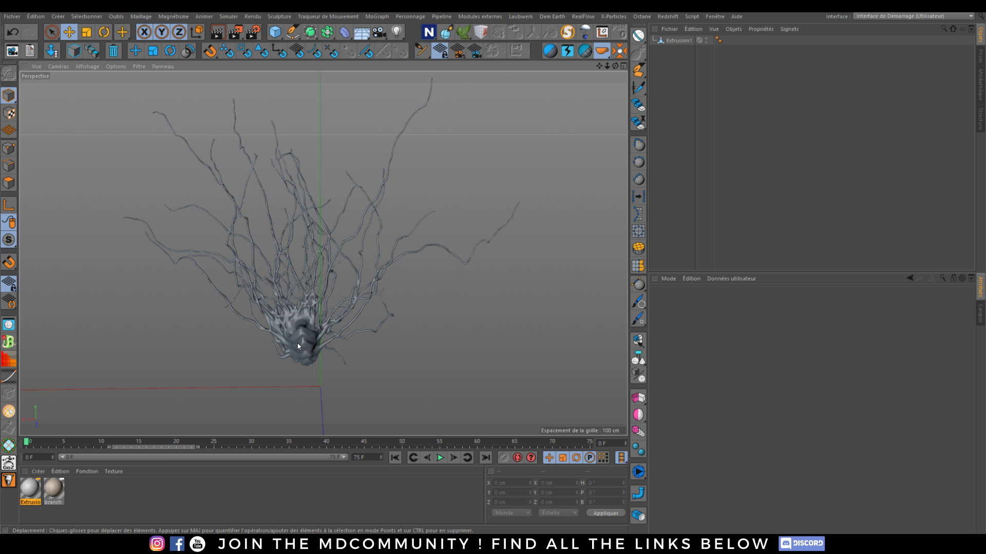
alt+drag(297, 346, 298, 344)
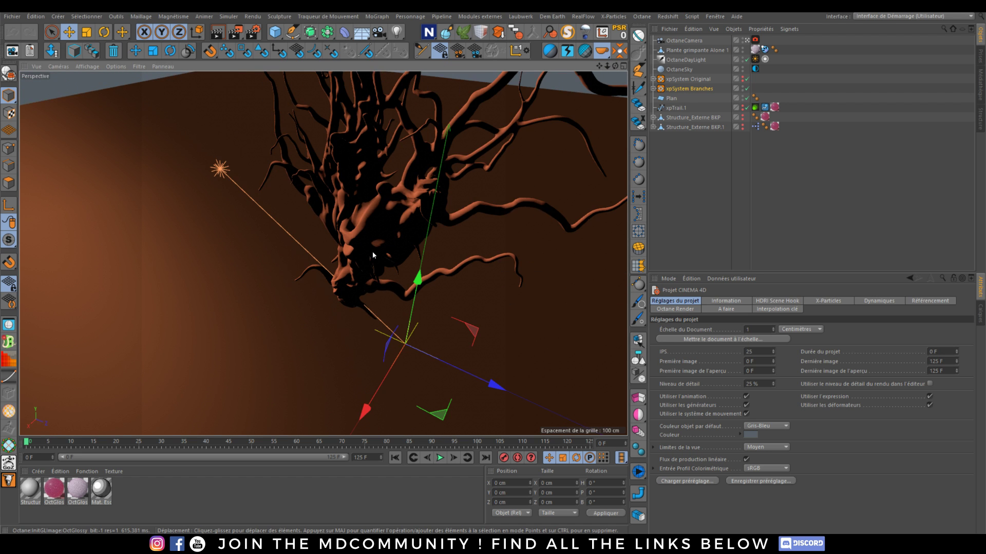
- Look over the climbing-plant scene, and play the growing trails in the Shape_2 project and examine their centre up close
scroll(373, 250, down, 2)
alt+drag(373, 248, 501, 214)
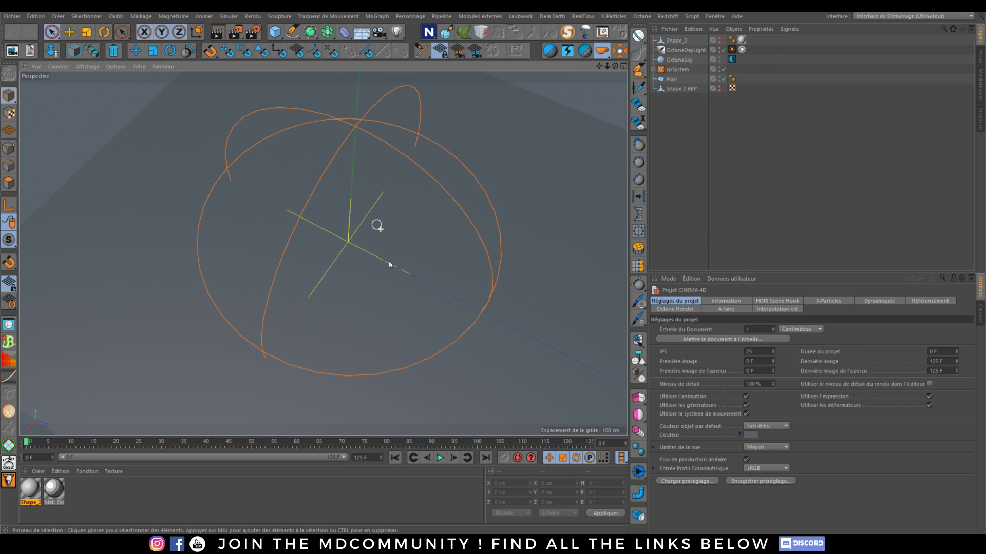
click(440, 458)
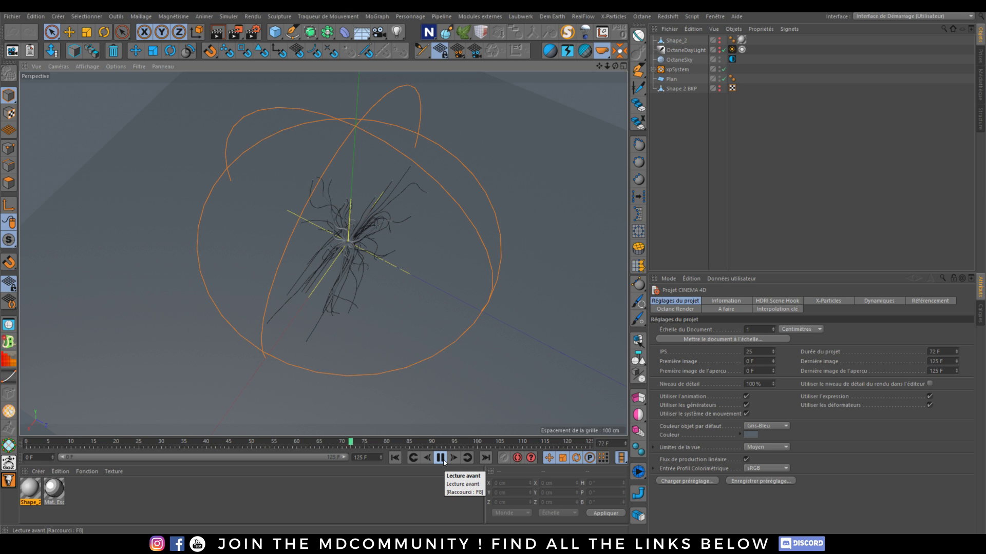
click(442, 459)
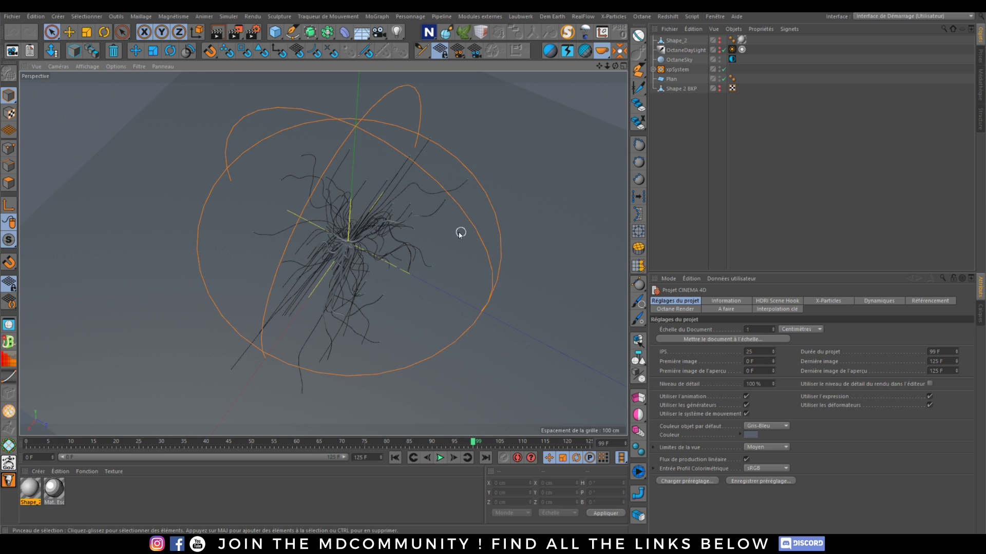
scroll(326, 255, up, 8)
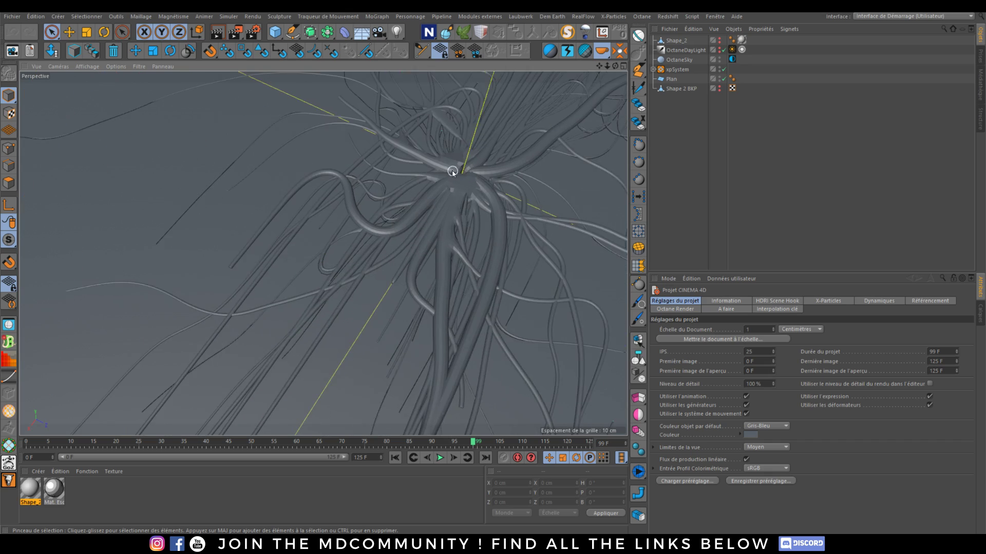
alt+middle_drag(452, 171, 322, 257)
alt+drag(322, 258, 500, 212)
- Replay the trail growth from the first frame and scrub through the rest of the timeline
click(394, 460)
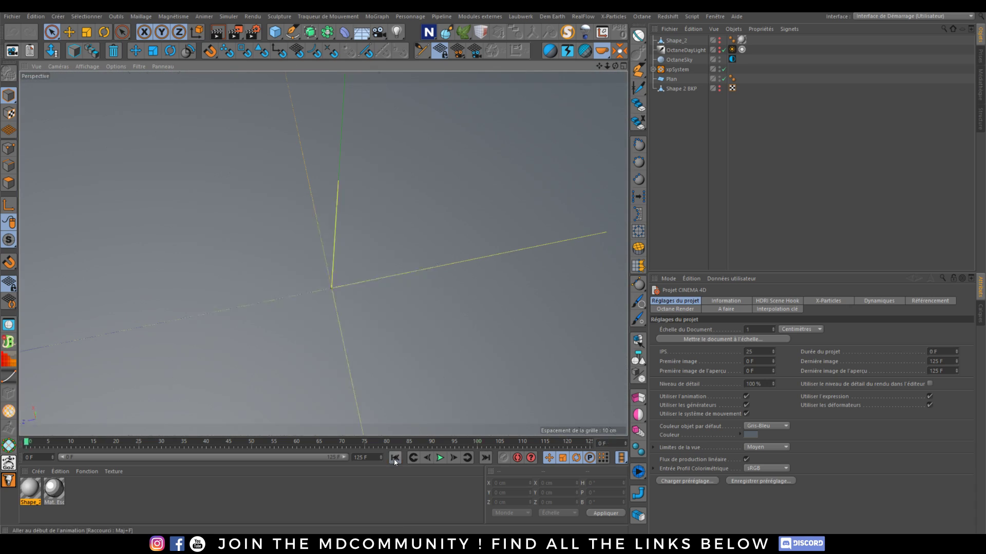
click(440, 458)
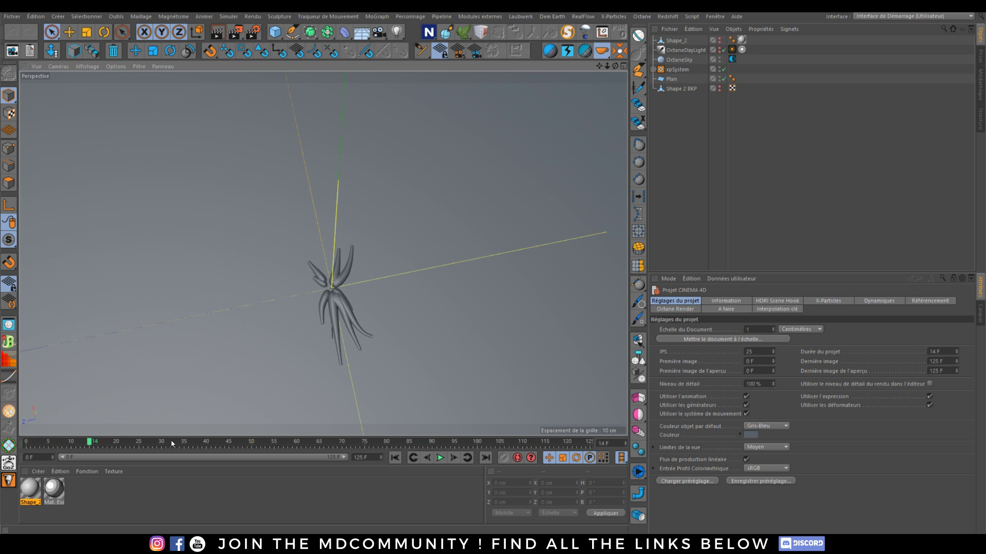
drag(175, 445, 513, 443)
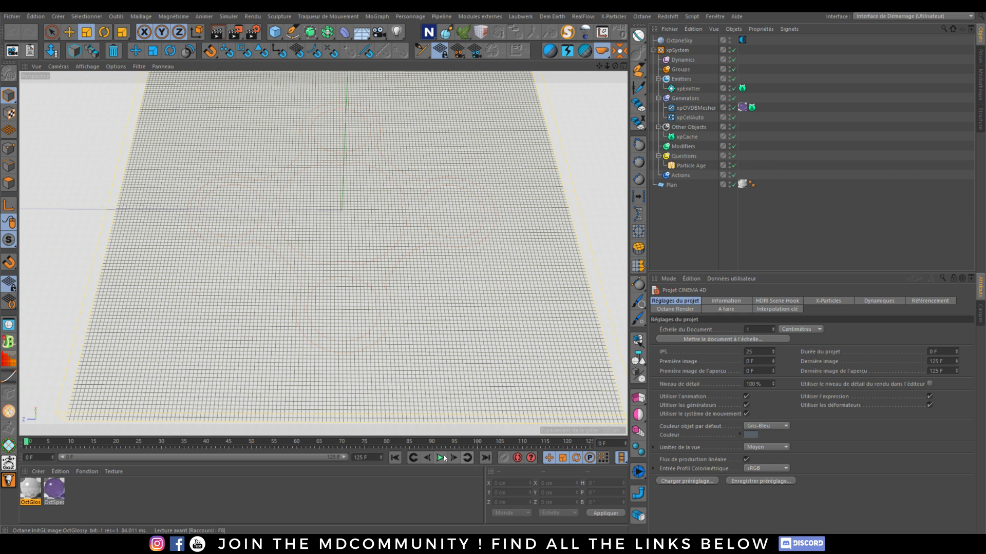
- Play the xpCellAuto mesh growth on the plane, and play the branching xpTrail animation in the sphere project
click(439, 458)
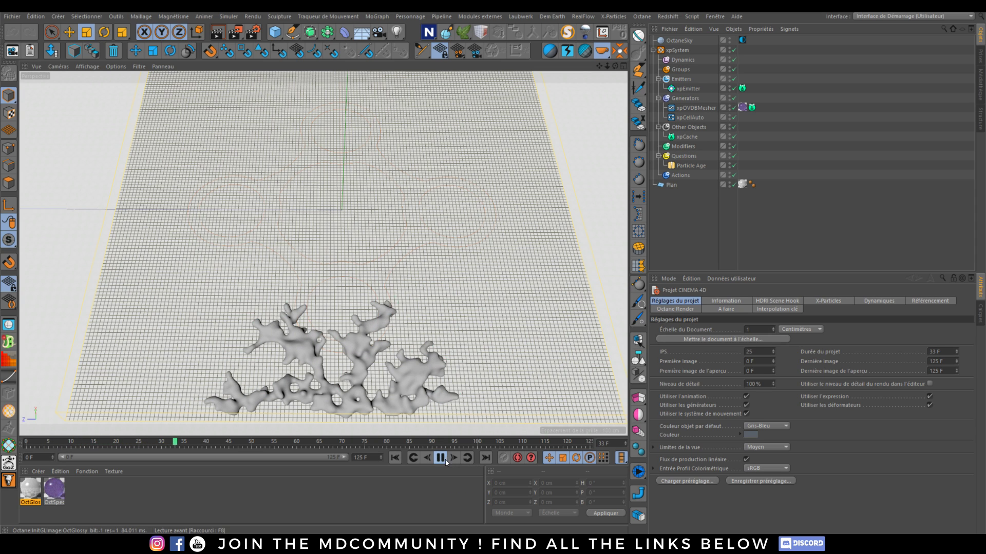
click(444, 461)
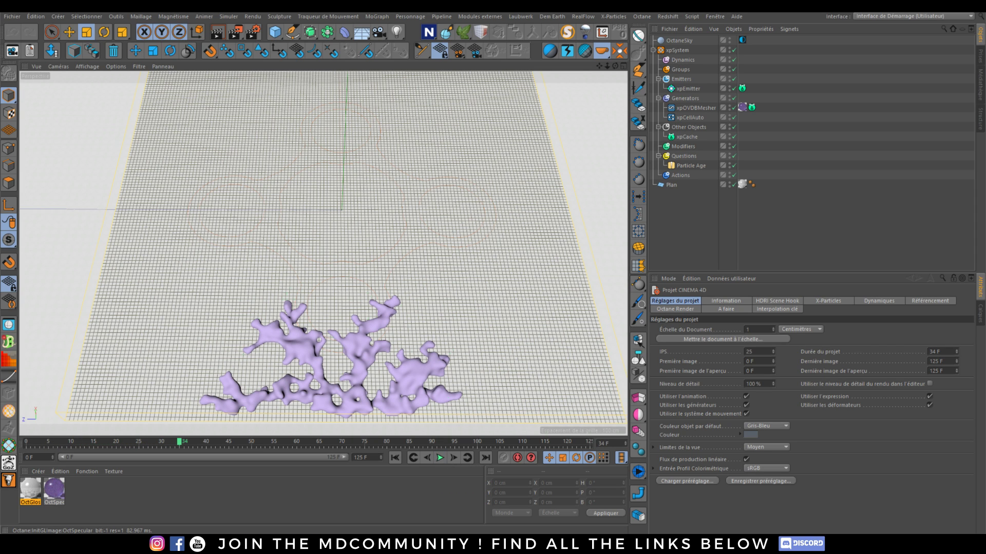
key(ctrl+Tab)
click(435, 461)
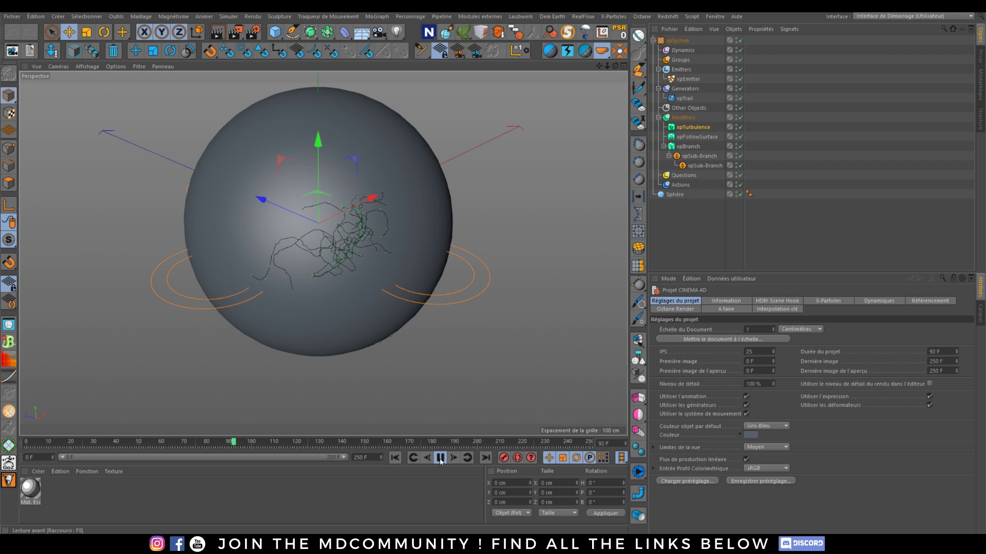
- Stop the branching trail playback and examine the trails on the sphere from another side
click(440, 458)
alt+drag(418, 330, 337, 235)
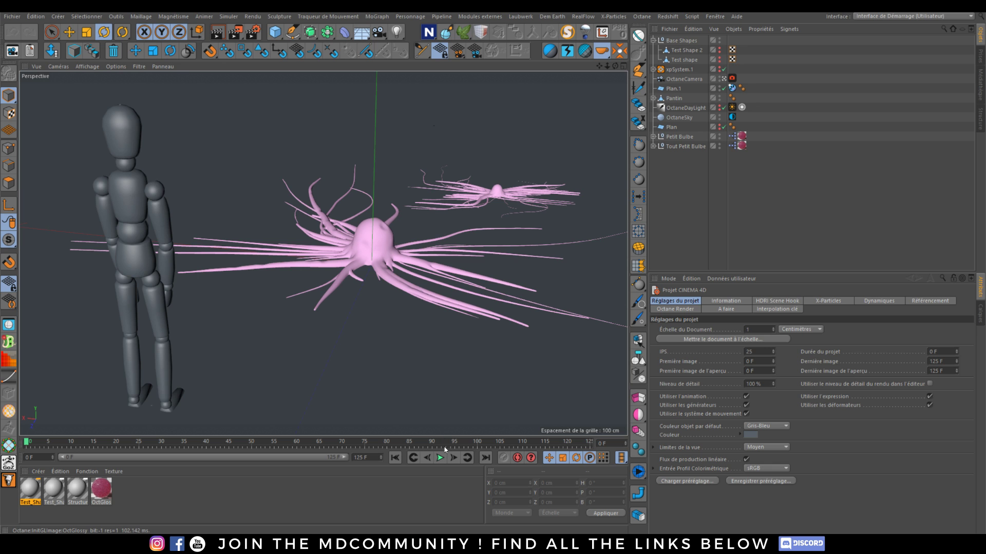
scroll(368, 233, up, 4)
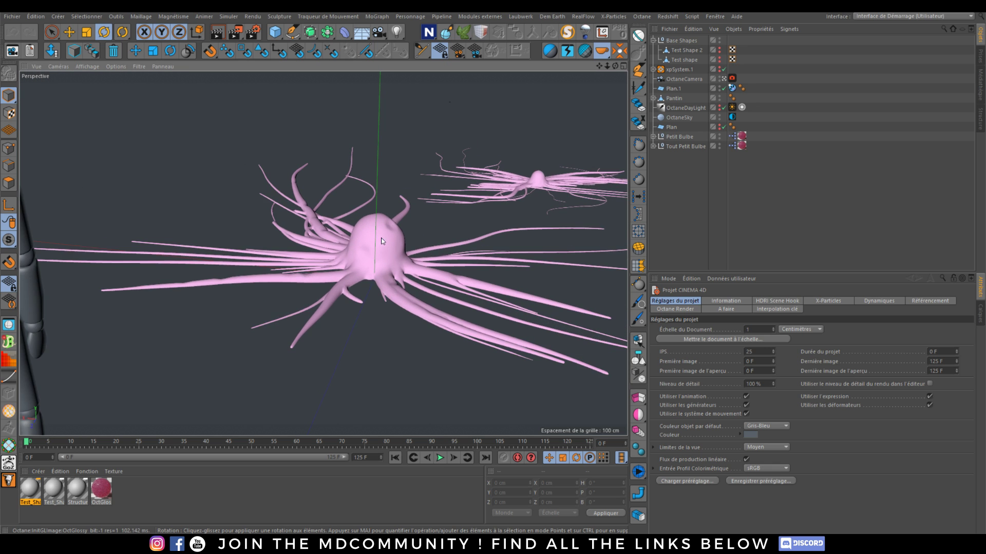
- View the pink bulb project from closer, play its animation, rewind it and scrub to frame 12
alt+middle_drag(381, 239, 344, 268)
alt+drag(345, 269, 337, 323)
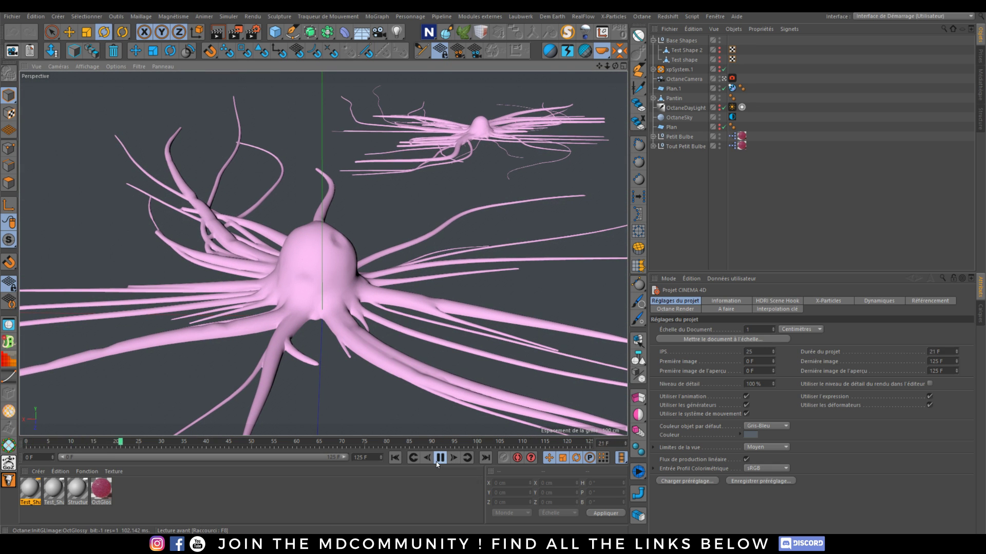
click(436, 461)
click(394, 457)
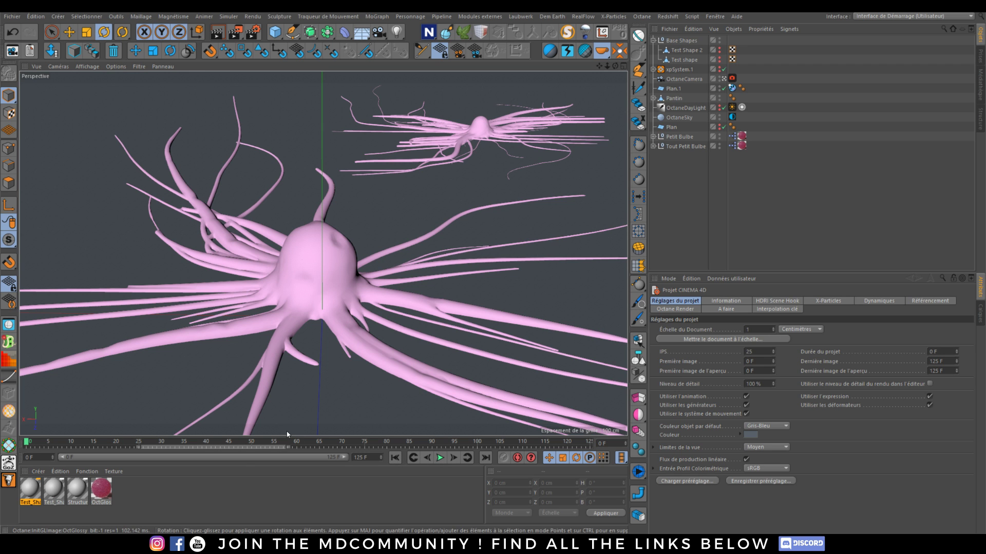
drag(117, 443, 80, 443)
- Examine the pink bulb's head and tentacles from several angles and distances
scroll(338, 318, down, 3)
alt+drag(409, 242, 259, 210)
alt+right_drag(260, 208, 288, 142)
alt+middle_drag(279, 226, 325, 261)
alt+drag(325, 265, 293, 256)
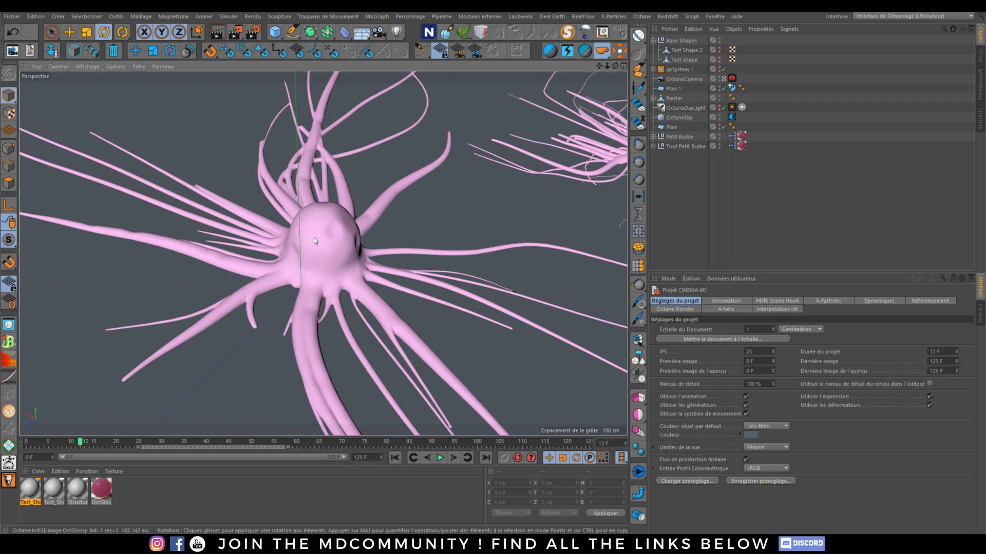
scroll(359, 230, down, 6)
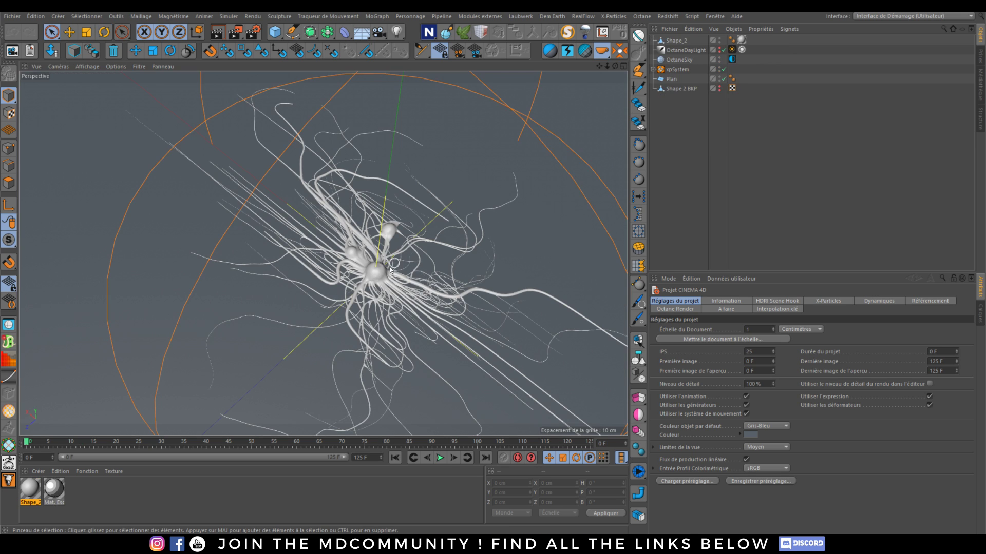
- Look over the Shape_2 project from several angles, play the trail growth and return to the first frame
scroll(390, 268, down, 3)
alt+drag(390, 268, 316, 299)
alt+right_drag(317, 299, 460, 254)
alt+middle_drag(461, 254, 332, 239)
alt+drag(332, 239, 302, 241)
key(F8)
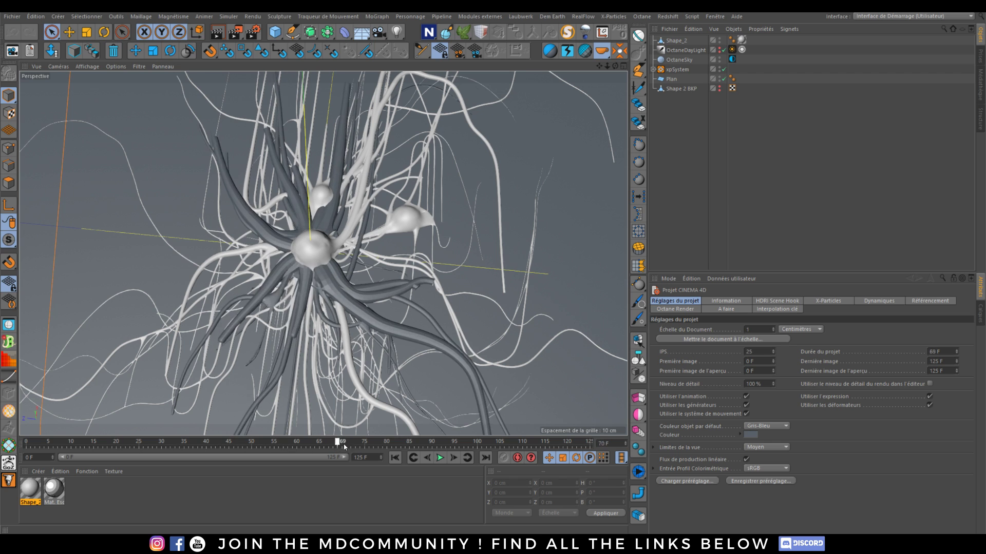
key(shift+f)
- Inspect the central bulbs of the Shape_2 mesh and the strands joining them, up close and from farther away
scroll(315, 259, up, 4)
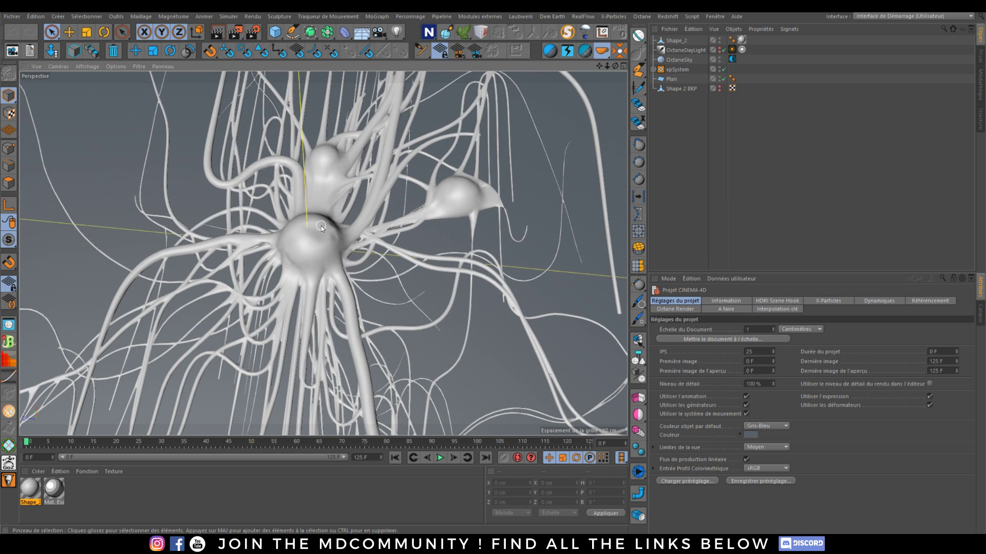
alt+drag(321, 226, 307, 272)
scroll(310, 232, down, 5)
scroll(310, 232, up, 2)
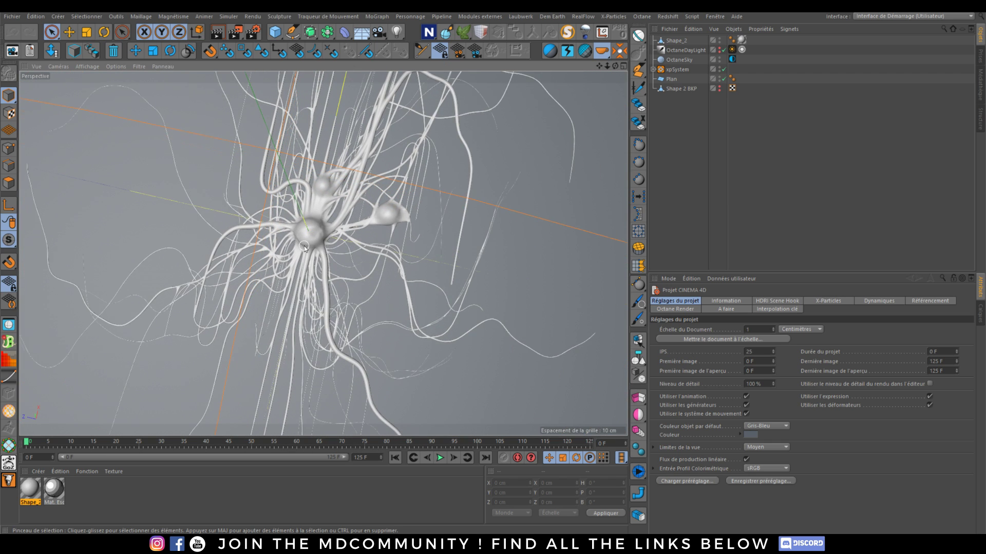
alt+middle_drag(305, 168, 297, 207)
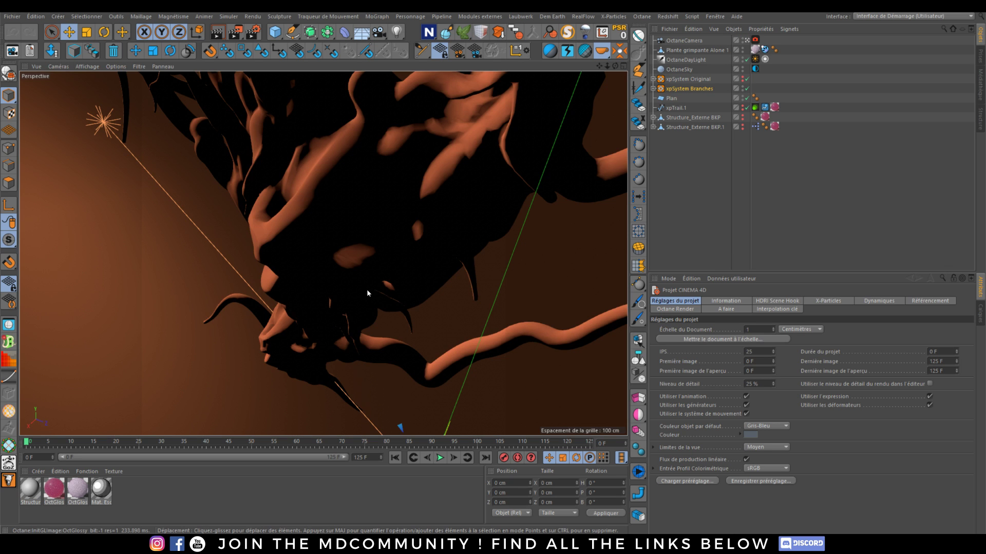
- Delete the OctaneDayLight from the climbing-plant scene and look over the plant's trunk and branches
scroll(341, 260, down, 3)
alt+drag(335, 246, 374, 221)
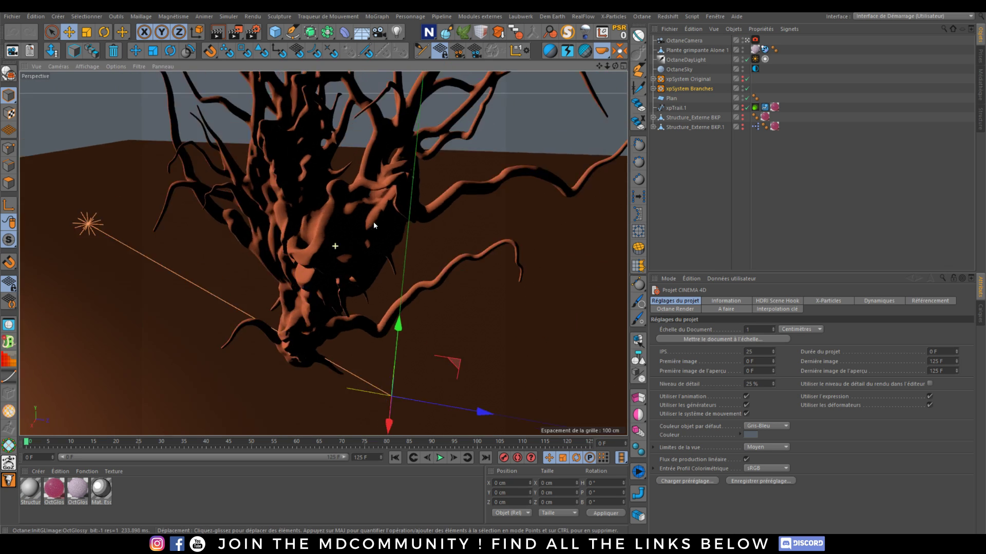
click(681, 59)
key(Delete)
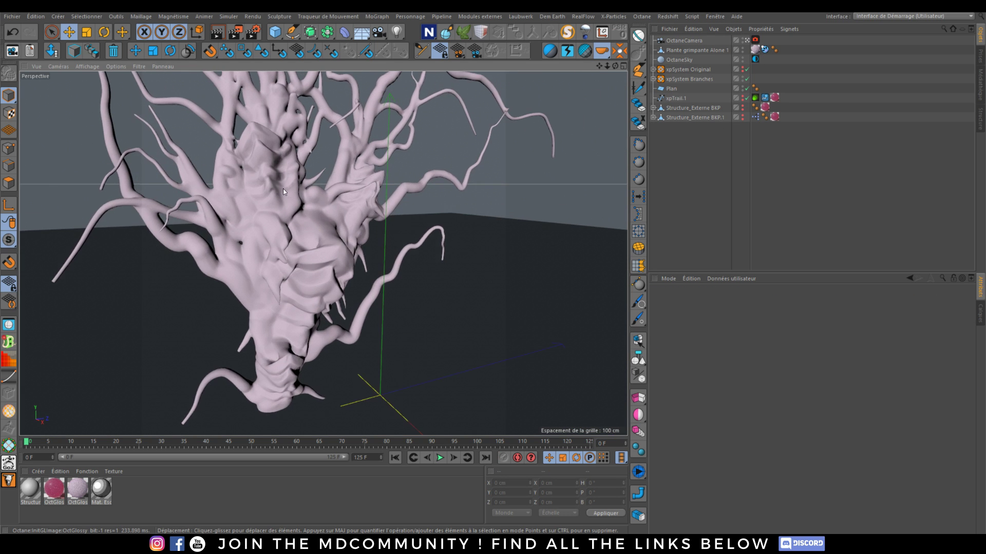
scroll(283, 189, down, 4)
alt+middle_drag(294, 238, 338, 277)
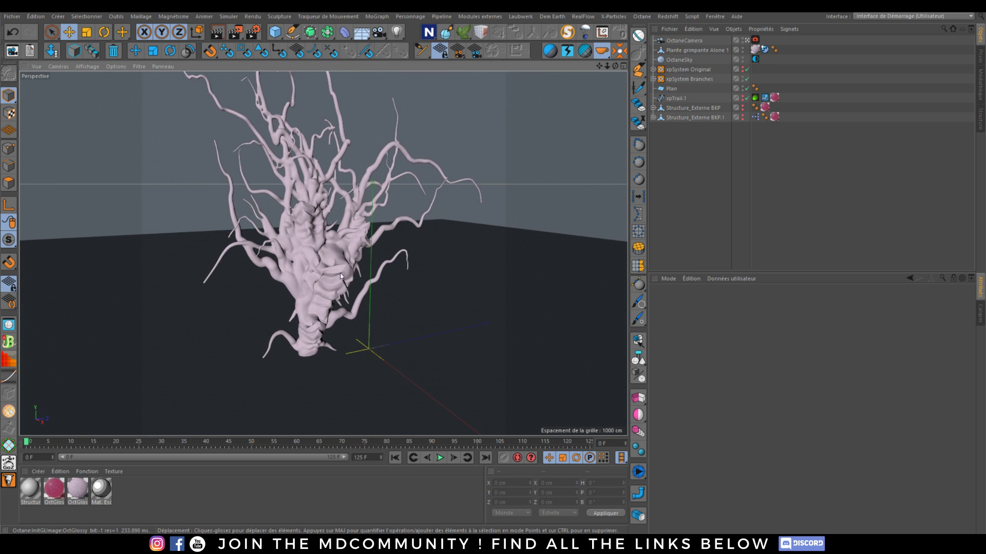
alt+drag(337, 283, 335, 261)
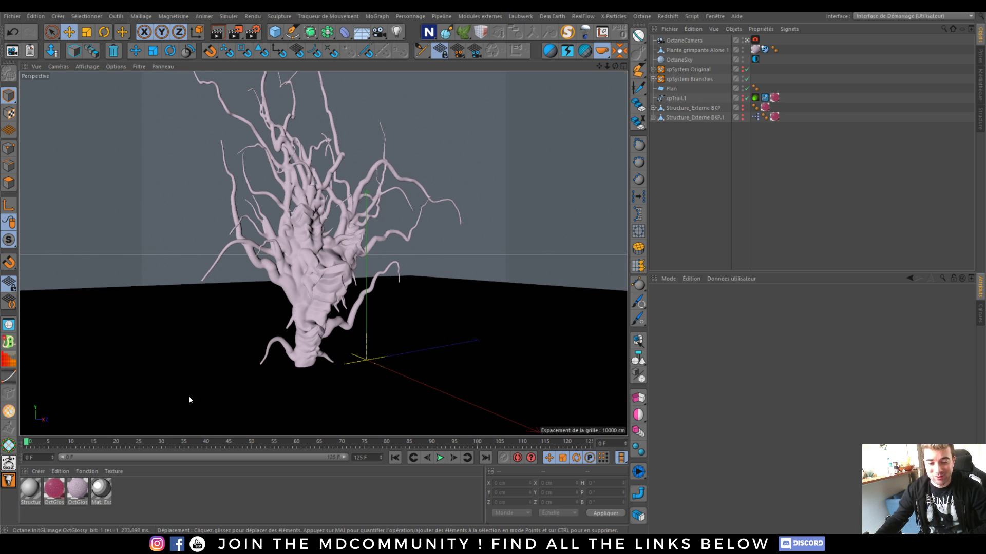
- Switch to the browser and skip through the rest of the IAMAG Master Classes 2018 trailer on Behance
key(alt+Tab)
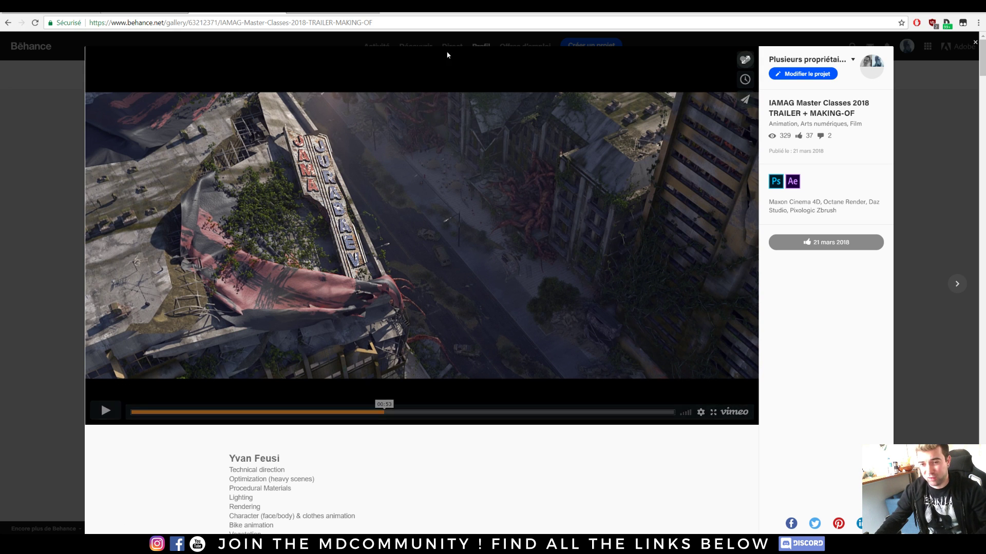
click(449, 412)
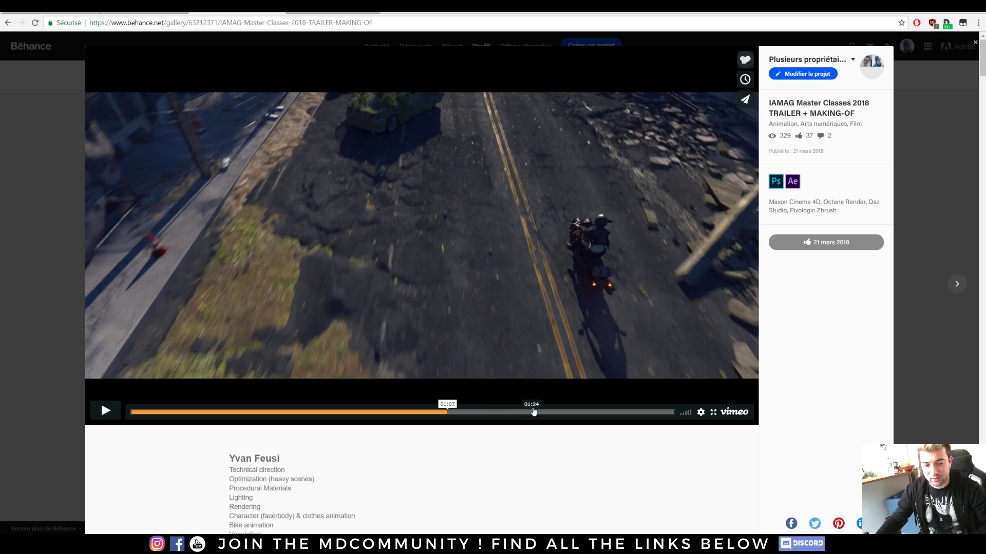
click(579, 413)
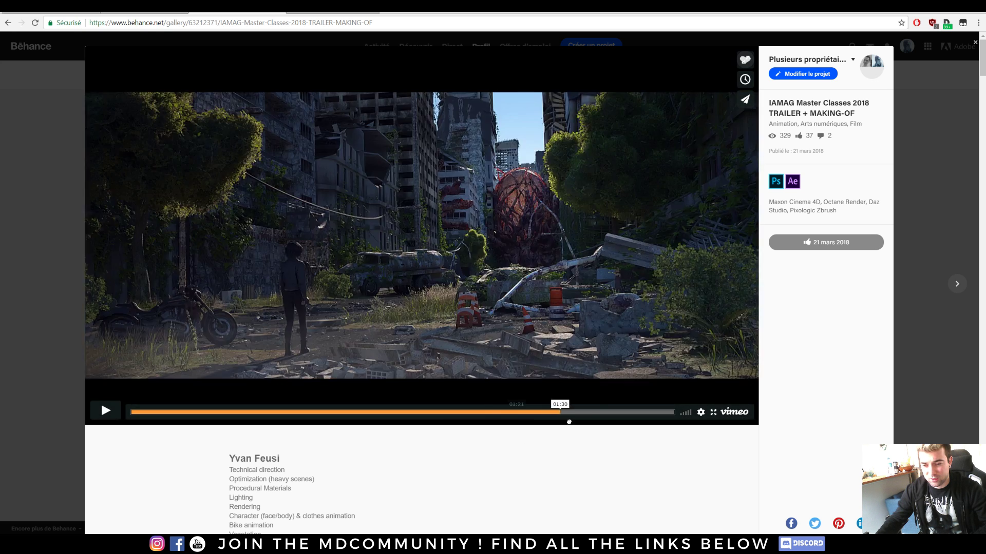
click(653, 413)
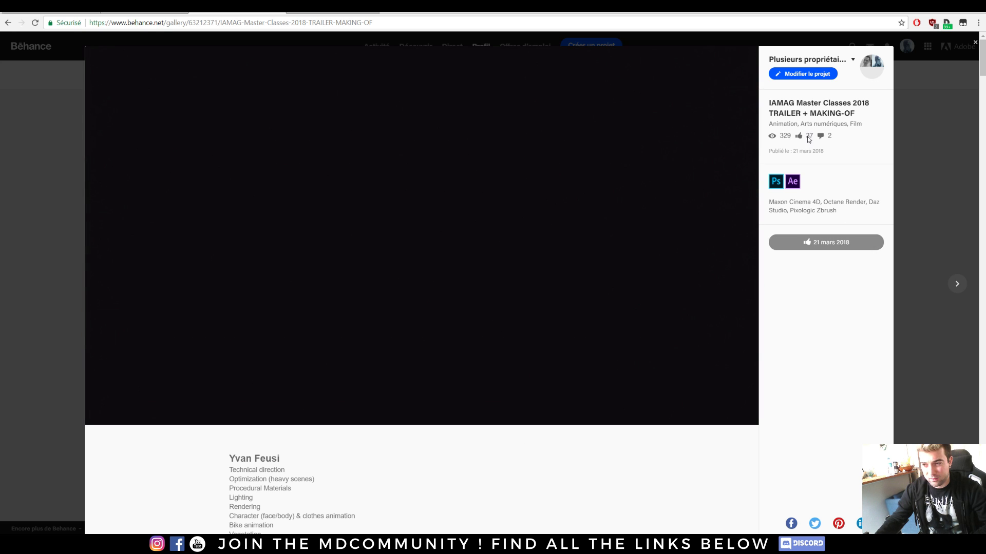
- Review the trailer stills and making-of images through to the page's end, and show the Motion Designers Community YouTube channel
scroll(334, 273, down, 20)
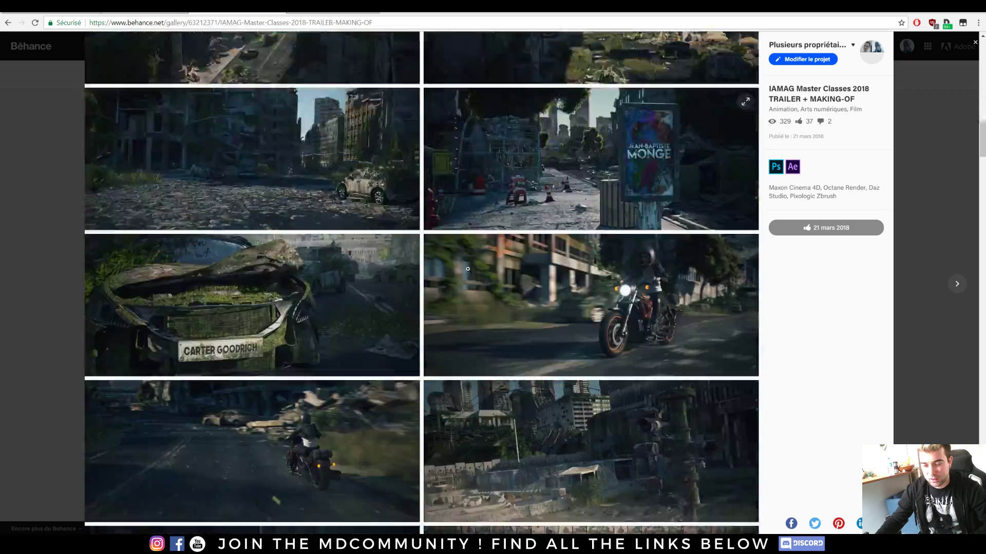
scroll(465, 265, down, 20)
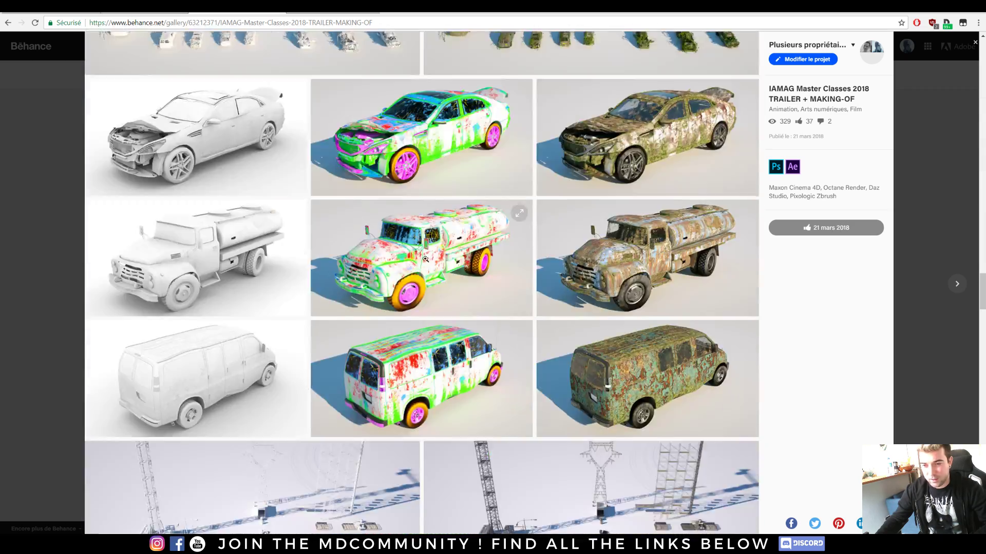
scroll(420, 258, up, 5)
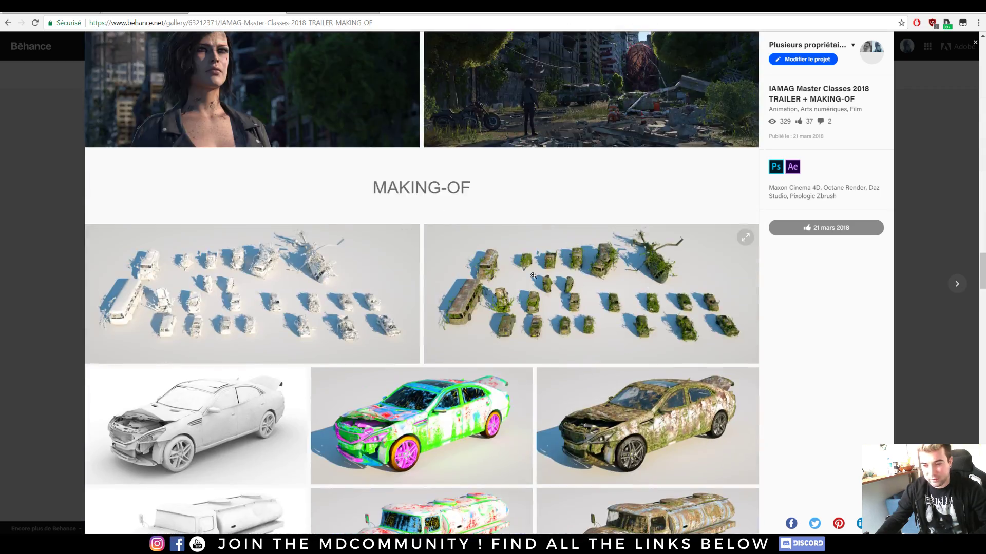
scroll(464, 269, down, 3)
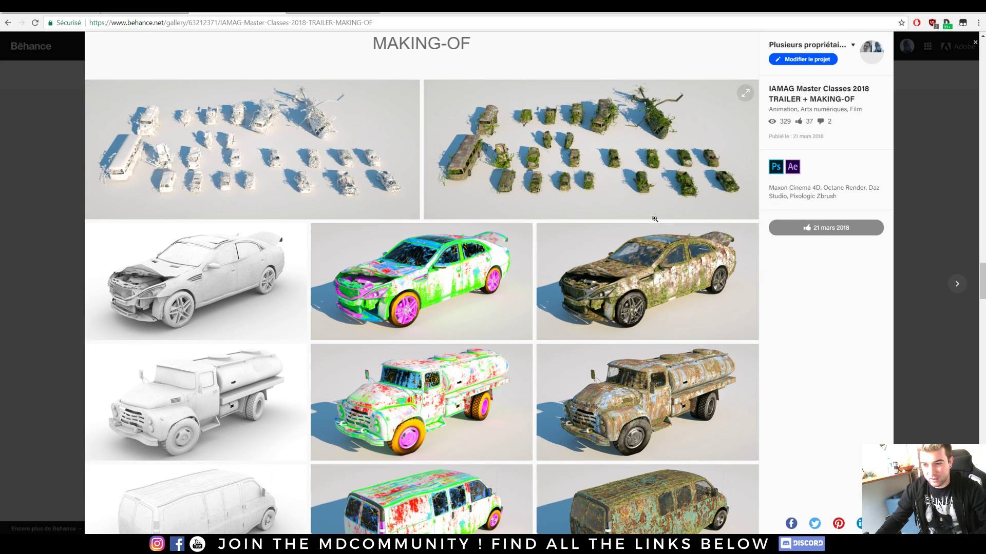
scroll(667, 297, down, 3)
scroll(647, 231, down, 7)
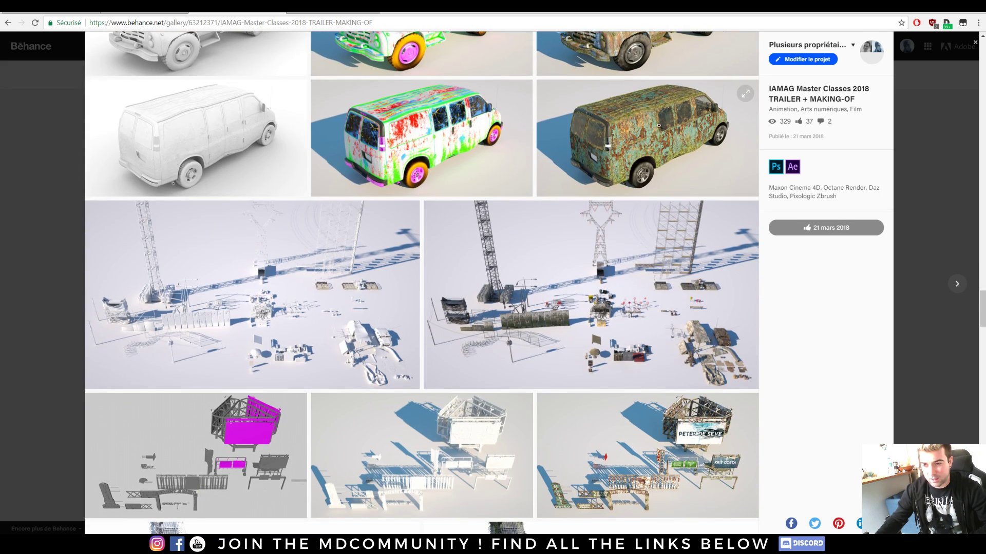
scroll(425, 220, down, 4)
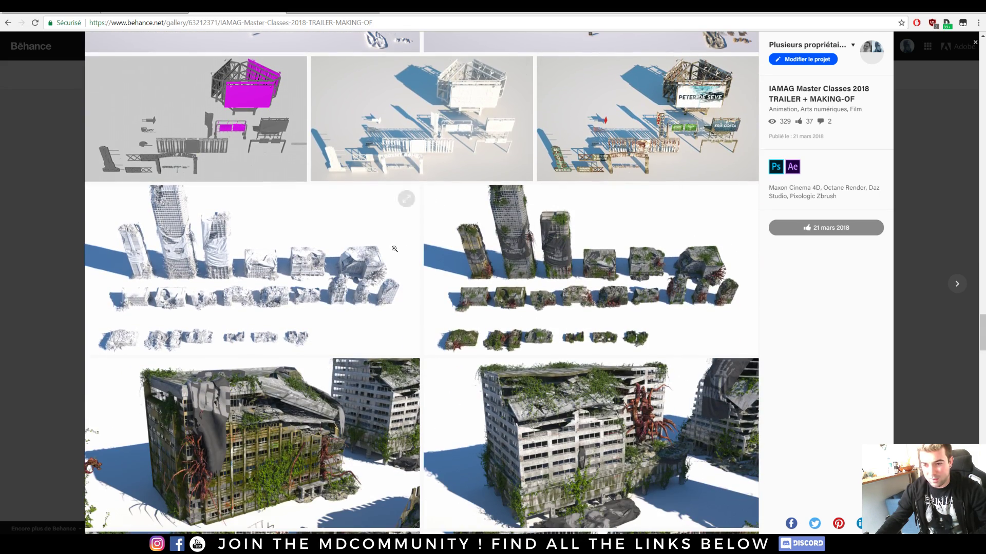
scroll(418, 163, down, 9)
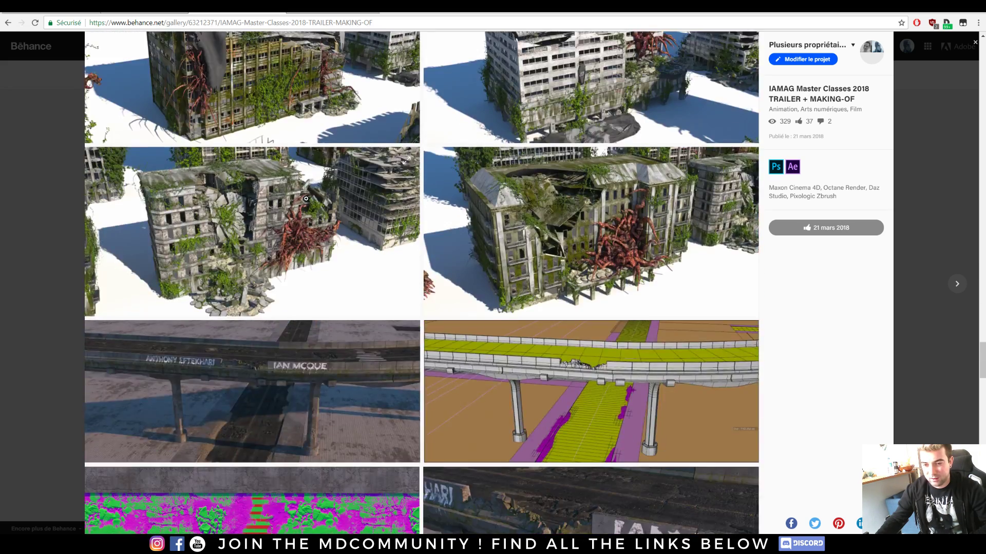
scroll(648, 165, down, 9)
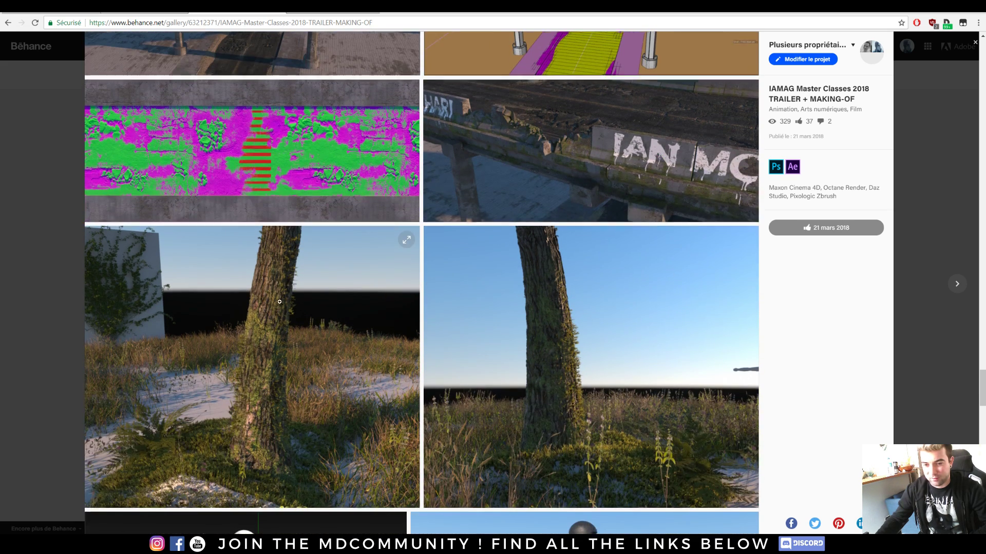
scroll(648, 284, down, 15)
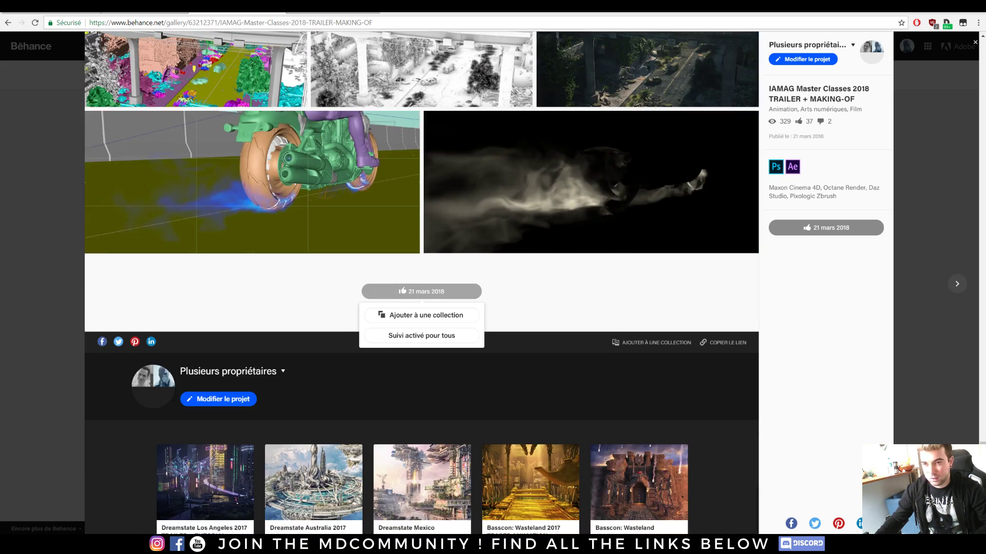
click(310, 7)
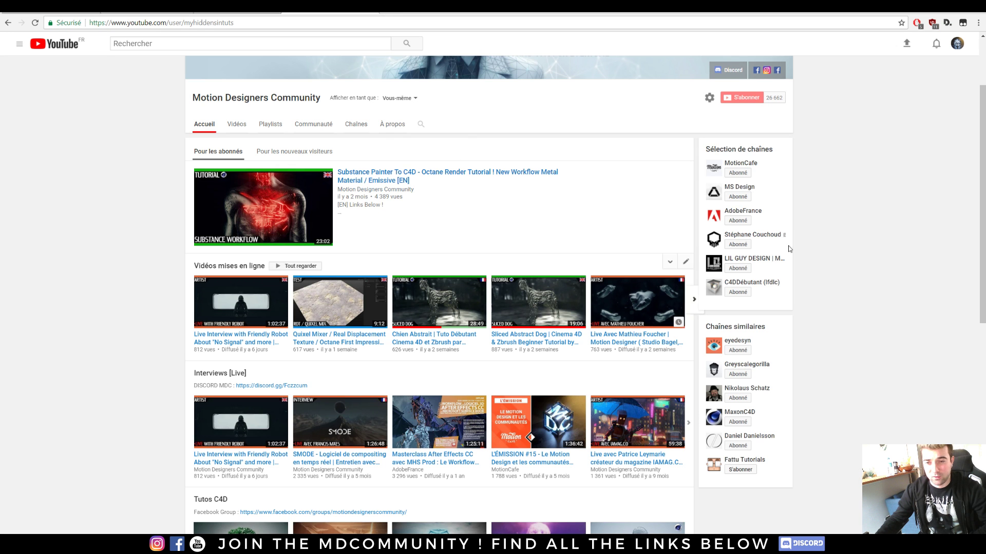